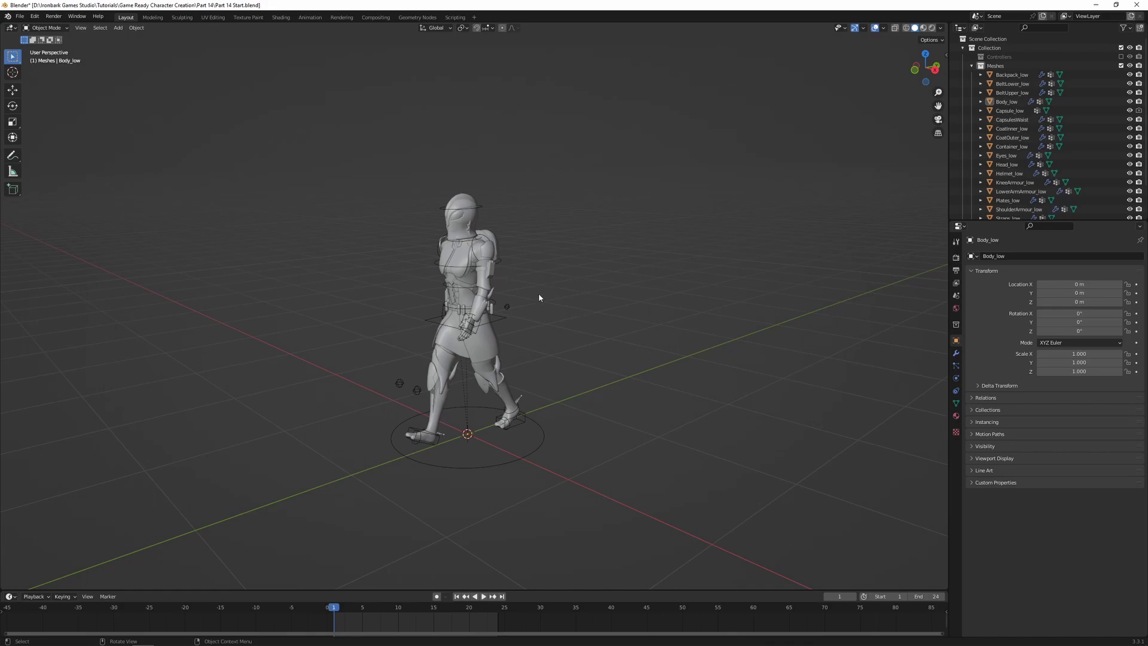
Step: Turn on the Face Orientation overlay and inspect the inward-facing side of the coat skirt from below
middle_drag(584, 358, 630, 370)
scroll(574, 360, up, 2)
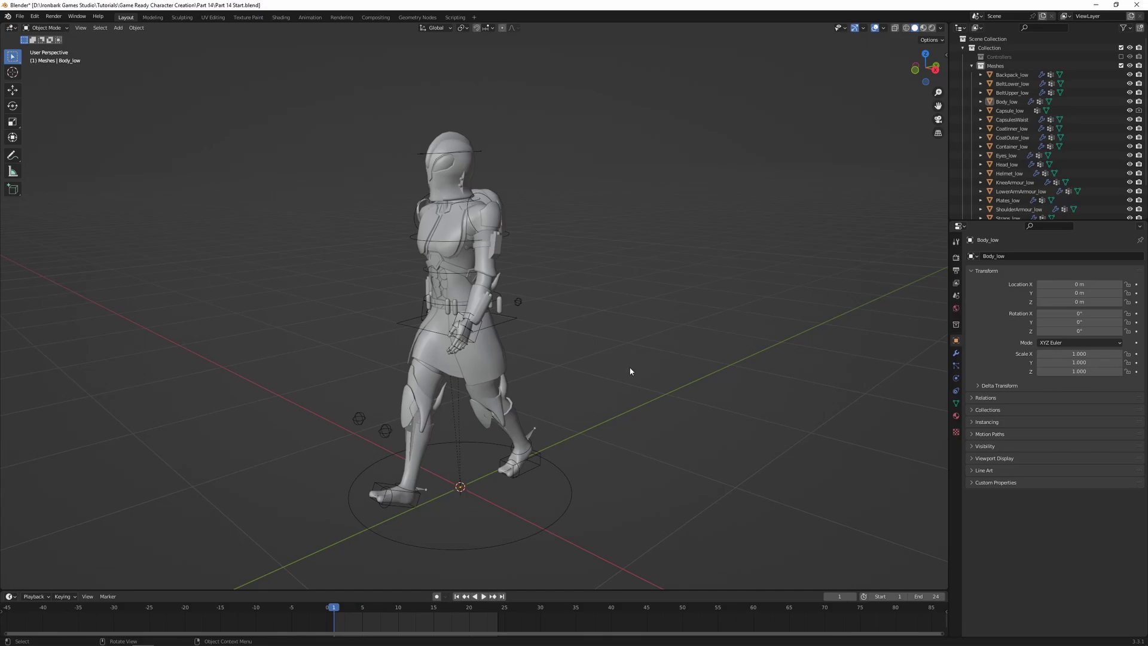
click(884, 28)
click(828, 191)
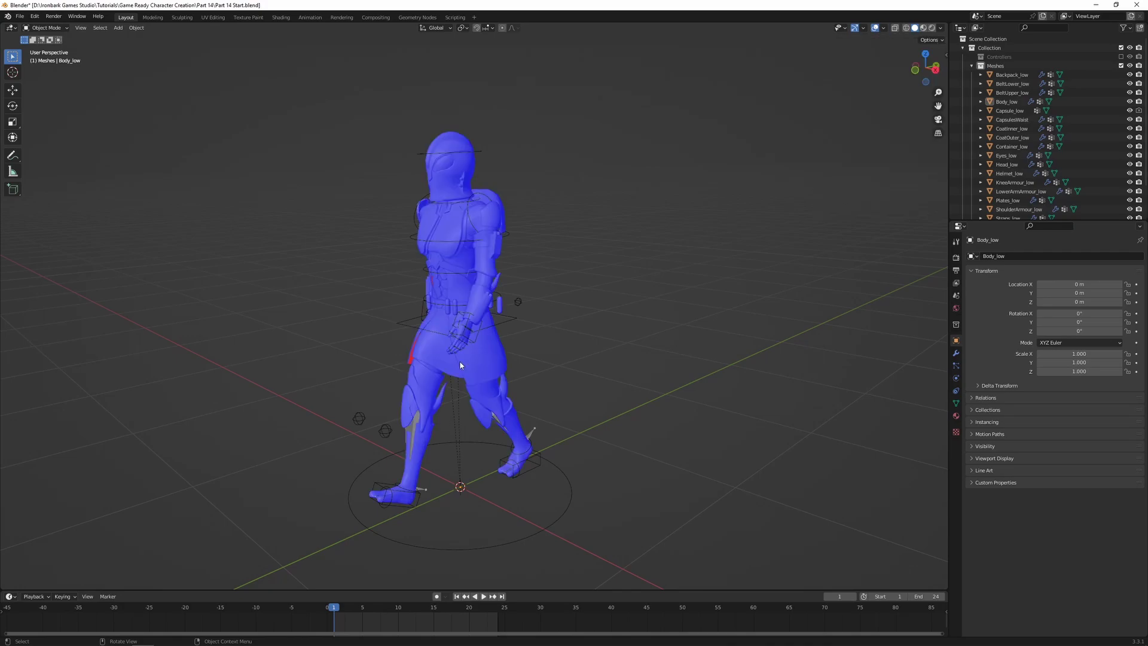
scroll(536, 422, up, 5)
shift+middle_drag(536, 423, 402, 302)
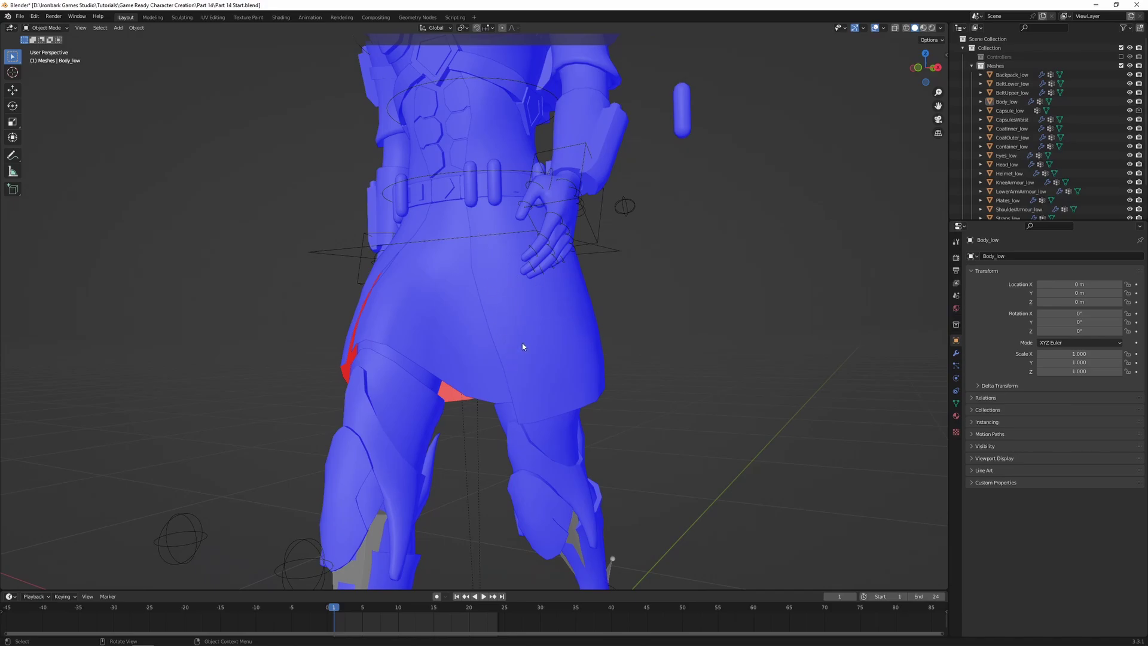
middle_drag(607, 282, 535, 317)
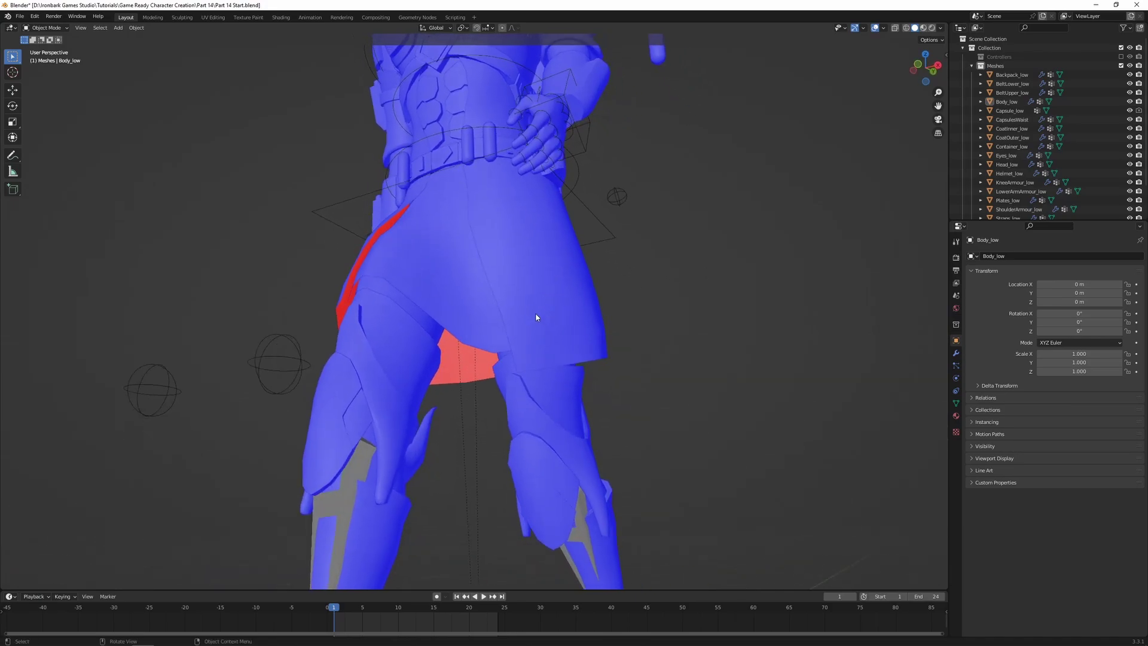
shift+middle_drag(472, 428, 537, 332)
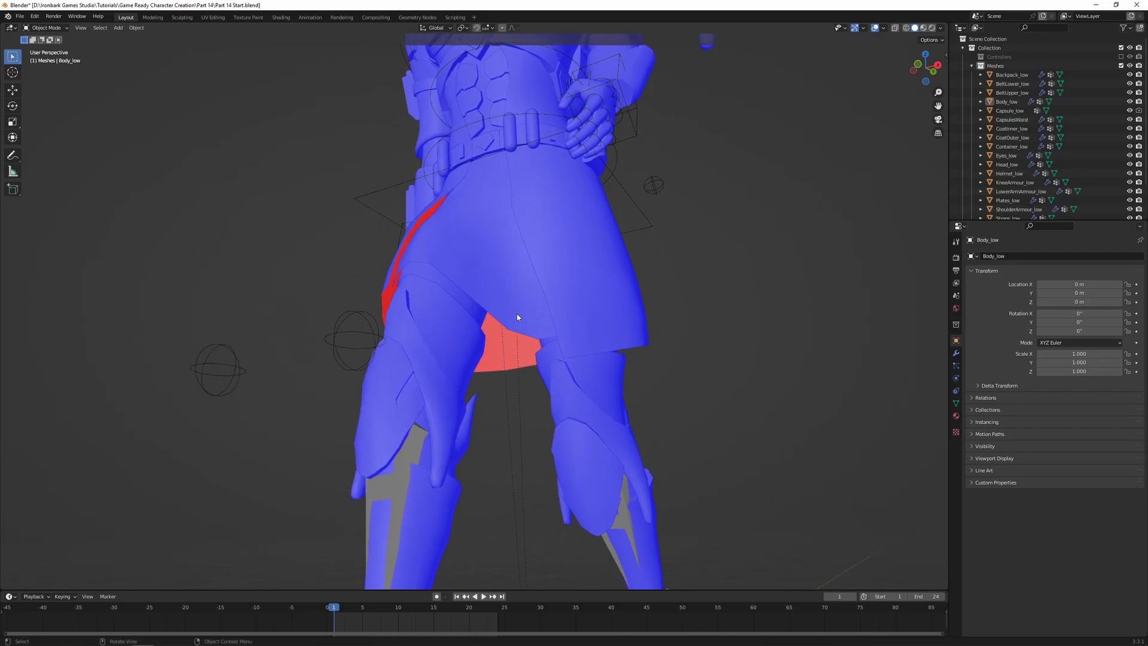
Step: Preview the coat with Backface Culling enabled in the viewport shading, and disable the option again
click(940, 29)
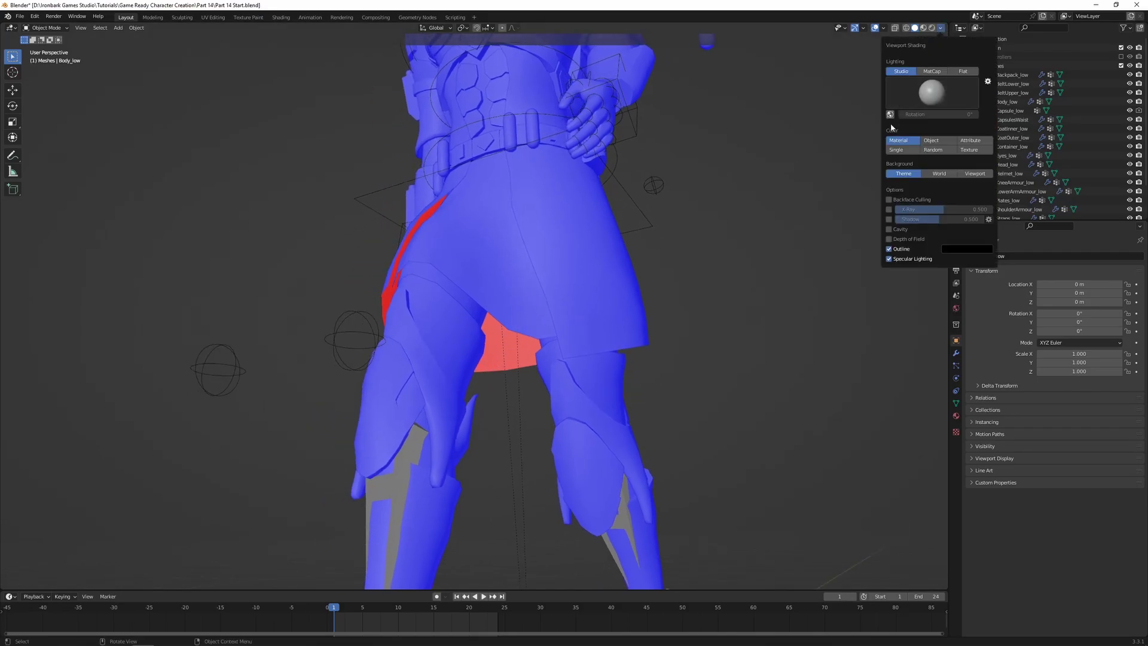
click(890, 200)
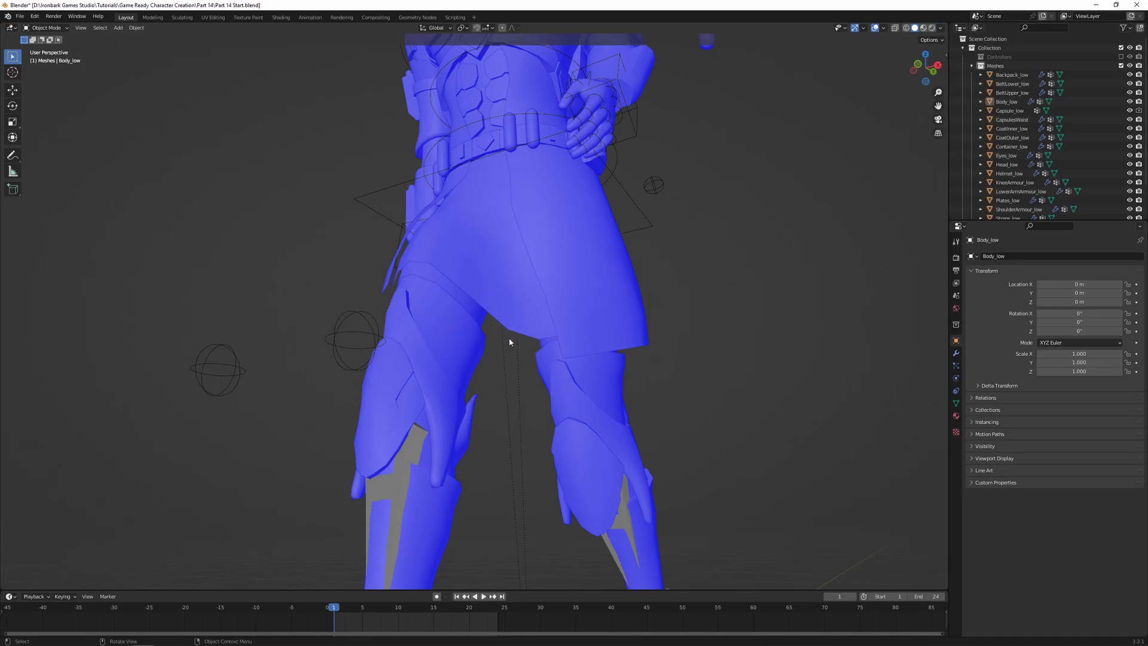
click(940, 29)
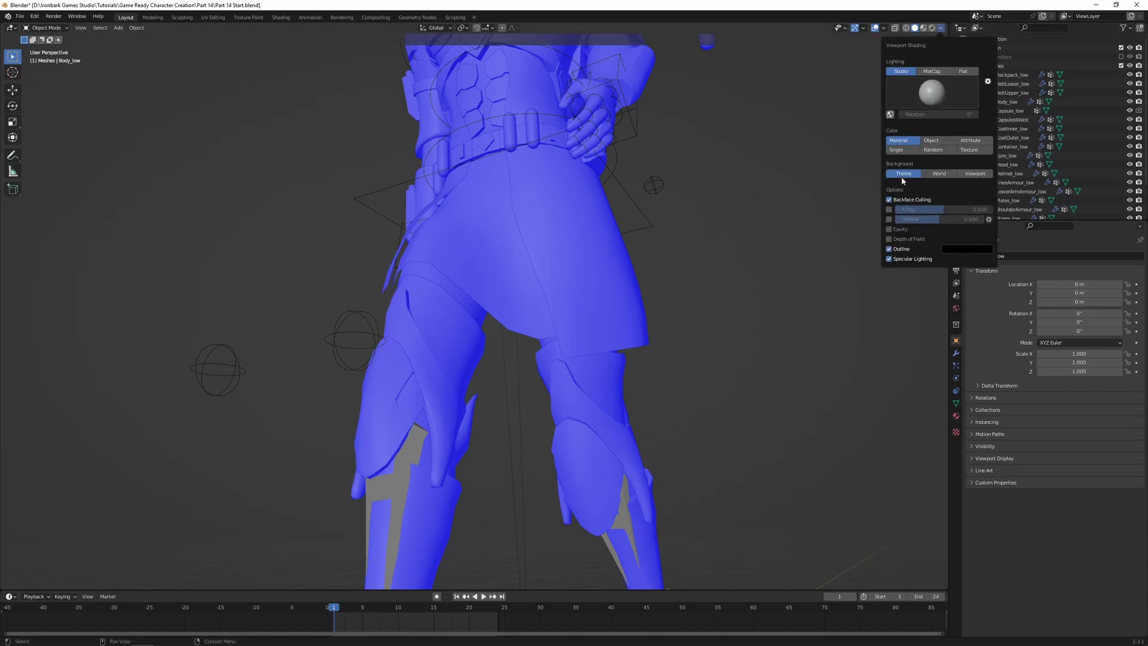
click(889, 200)
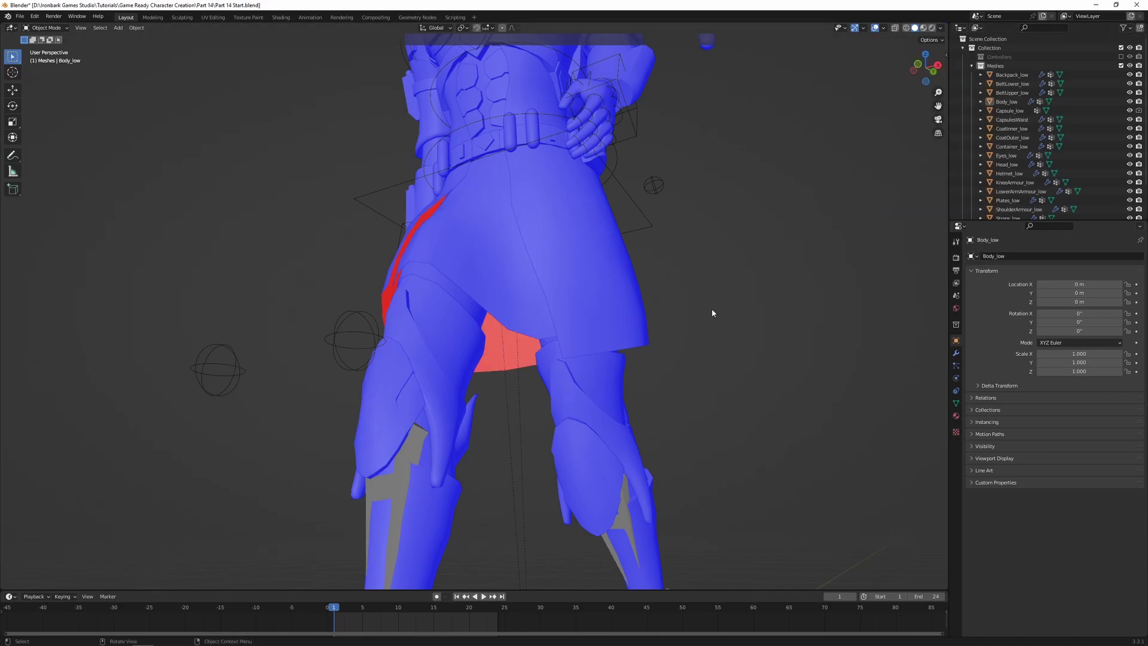
Step: Select the outer and inner coat meshes together and open both in Edit Mode
click(625, 269)
middle_drag(558, 219, 561, 266)
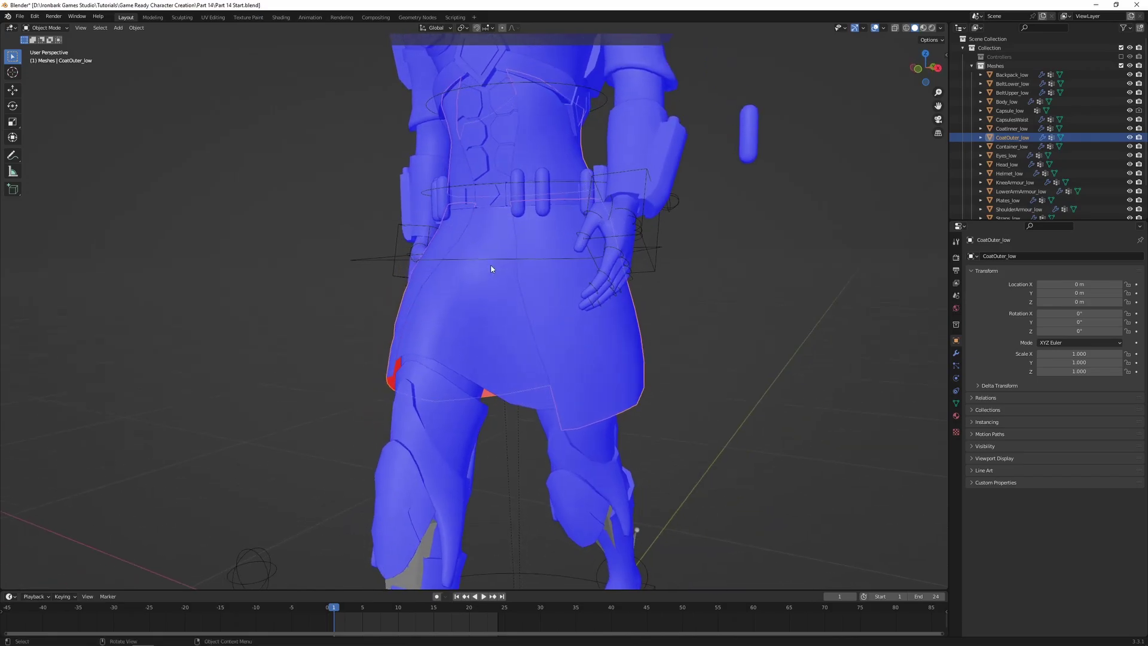
middle_drag(477, 349, 492, 329)
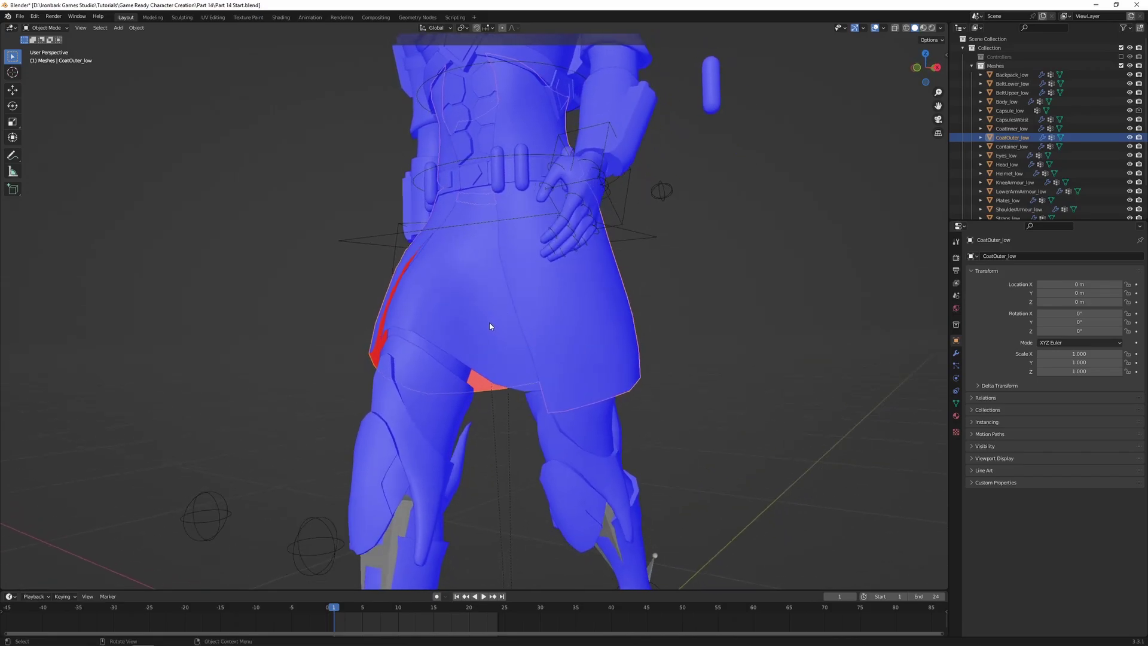
shift+click(459, 315)
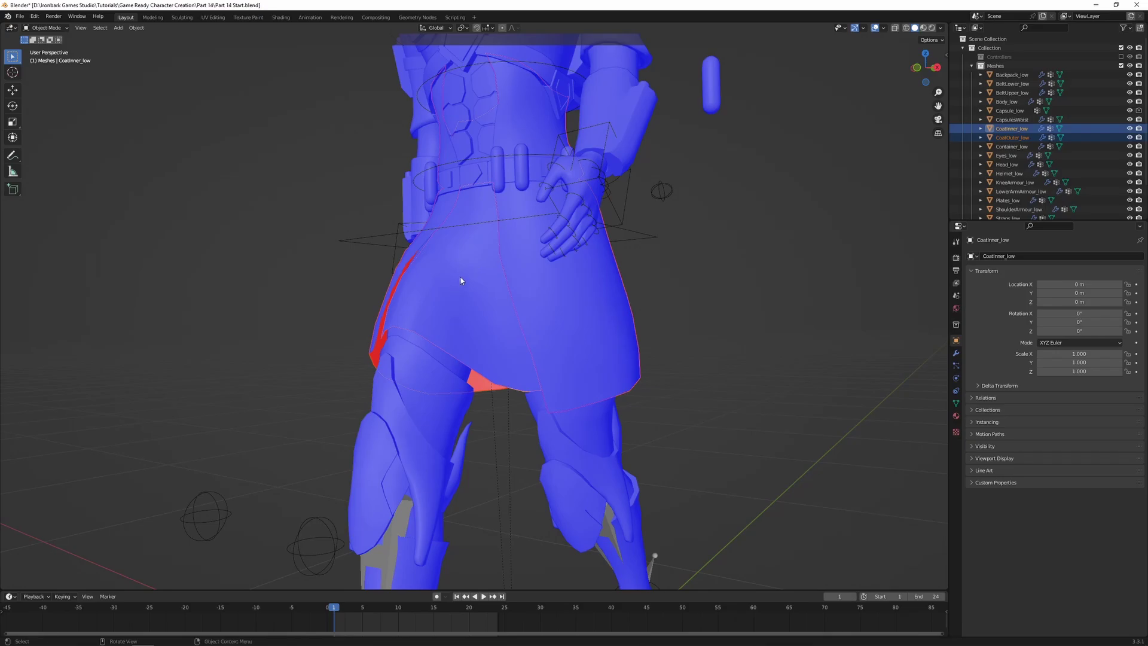
key(Tab)
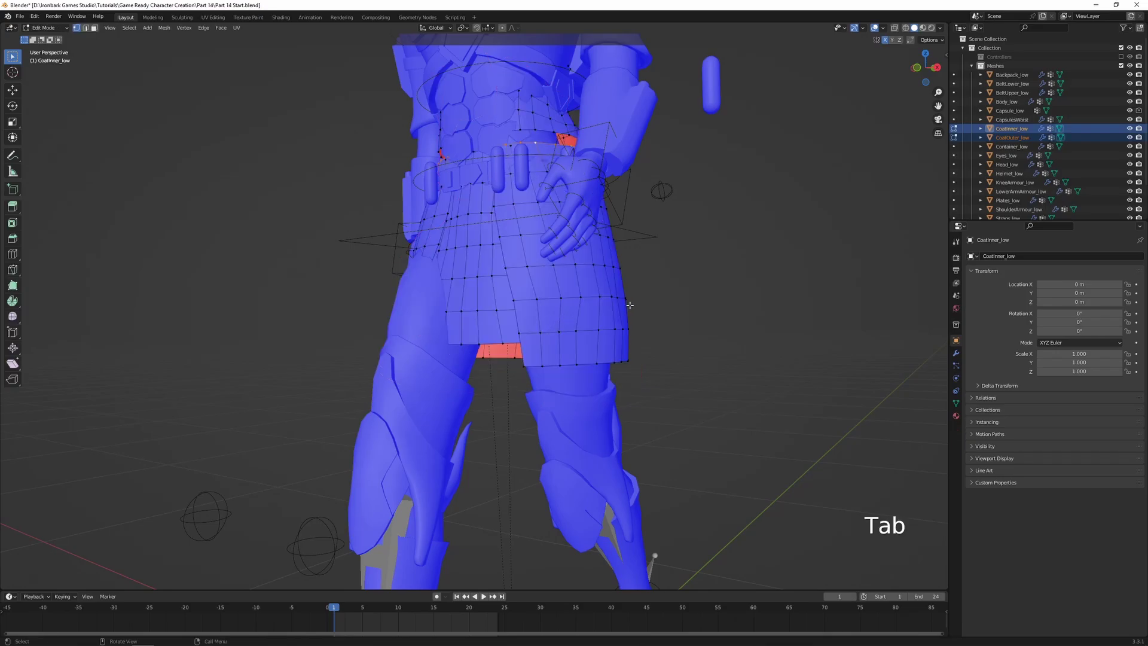
Step: Duplicate all geometry of both coat meshes in place, flip the duplicate's normals, and clear the selection
middle_drag(550, 325, 665, 339)
key(a)
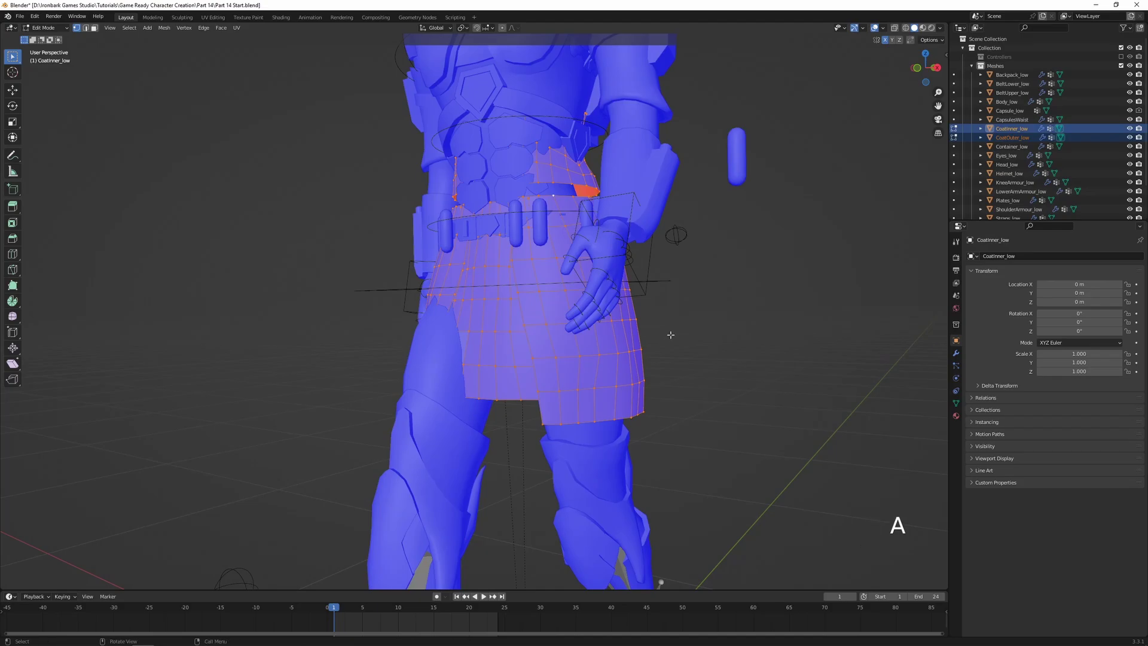
key(shift+d)
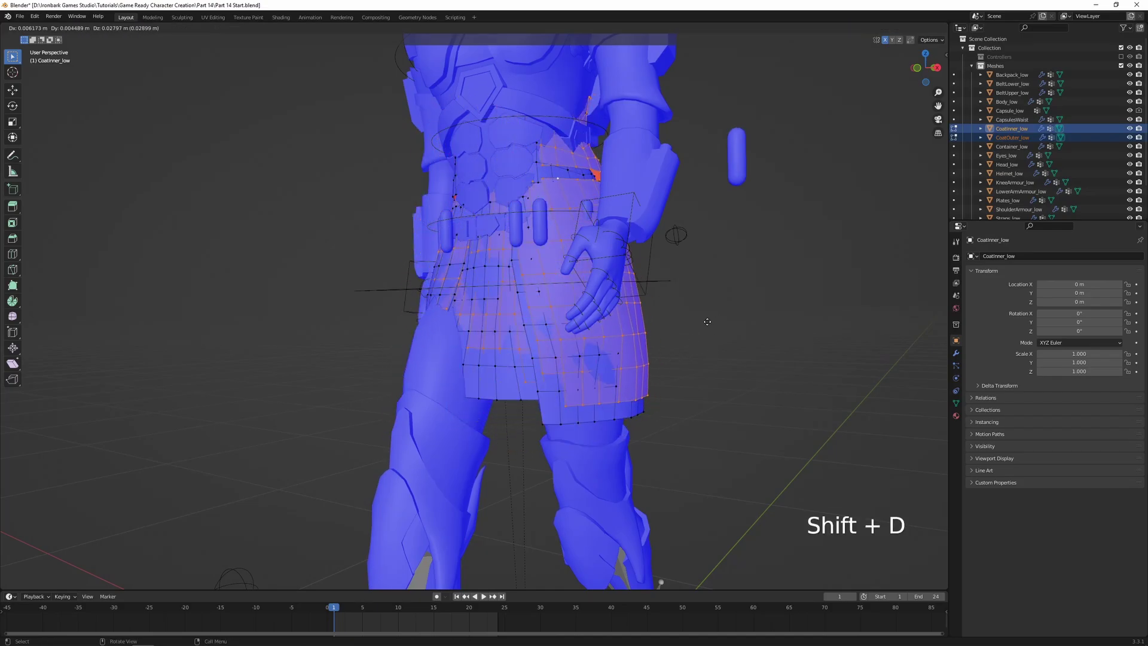
right_click(705, 324)
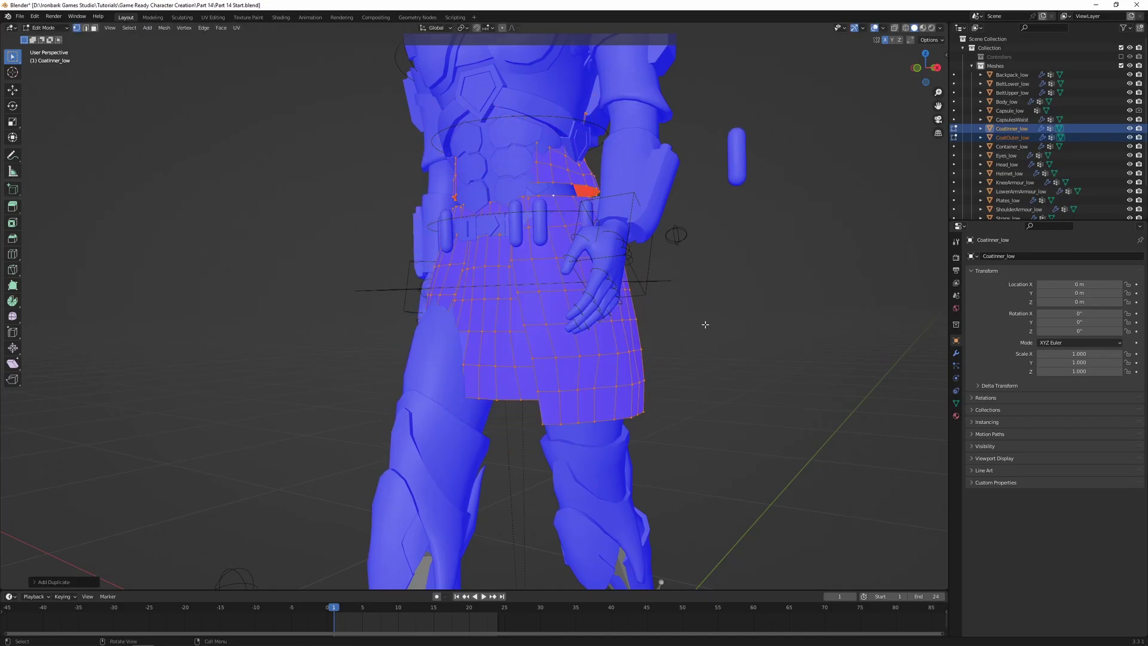
key(alt+n)
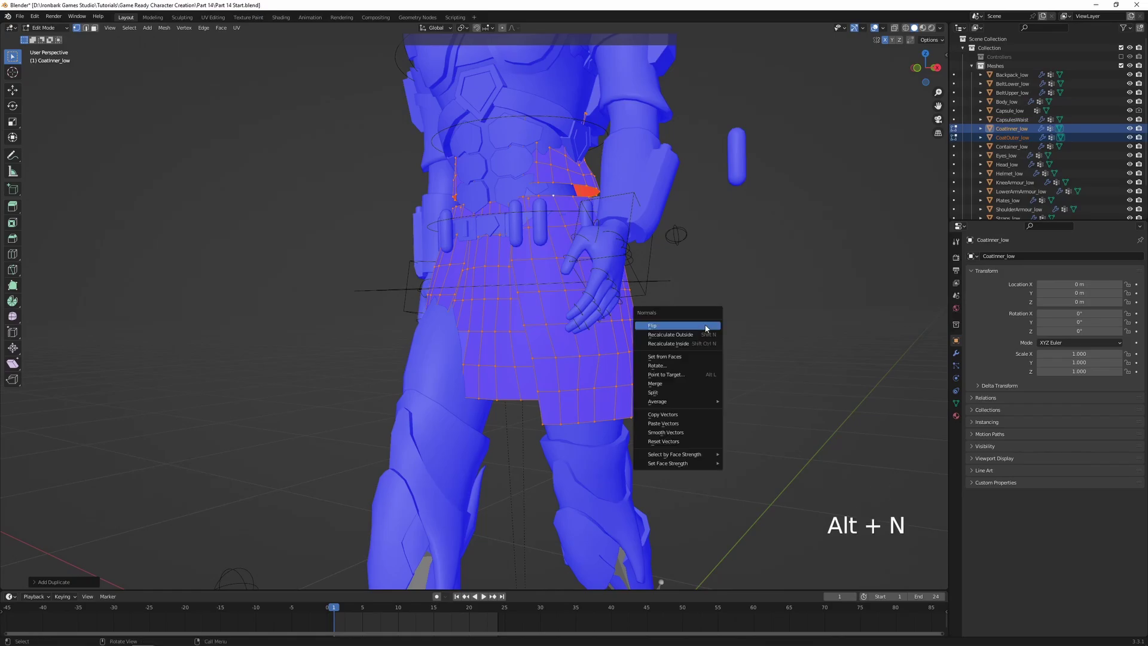
click(670, 326)
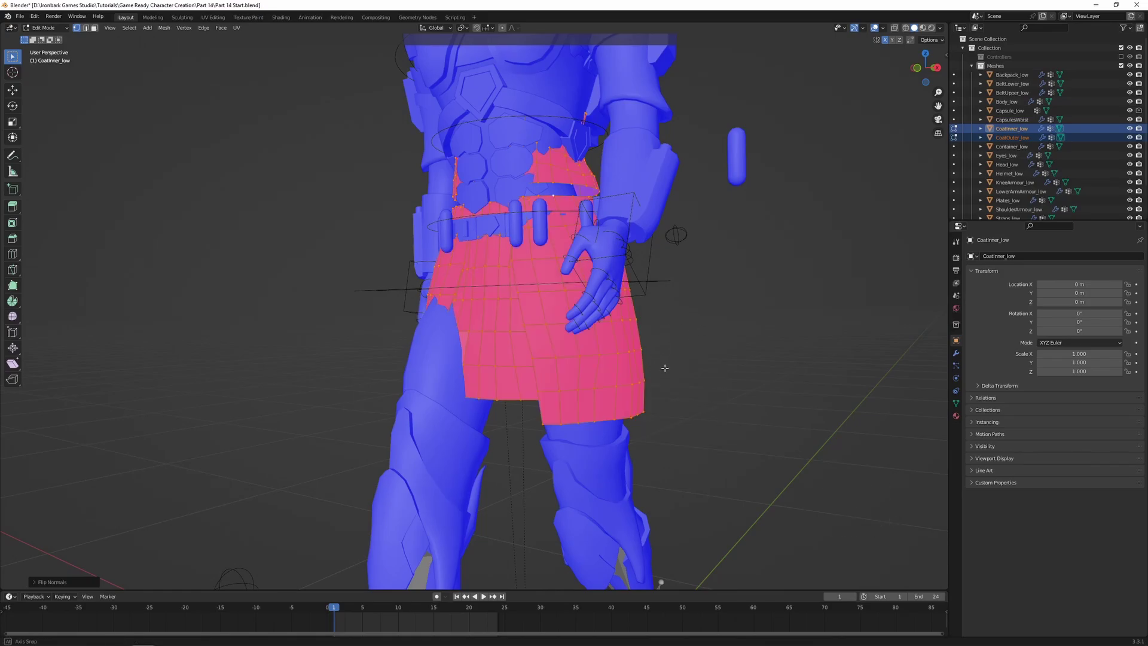
middle_drag(653, 366, 628, 313)
click(722, 346)
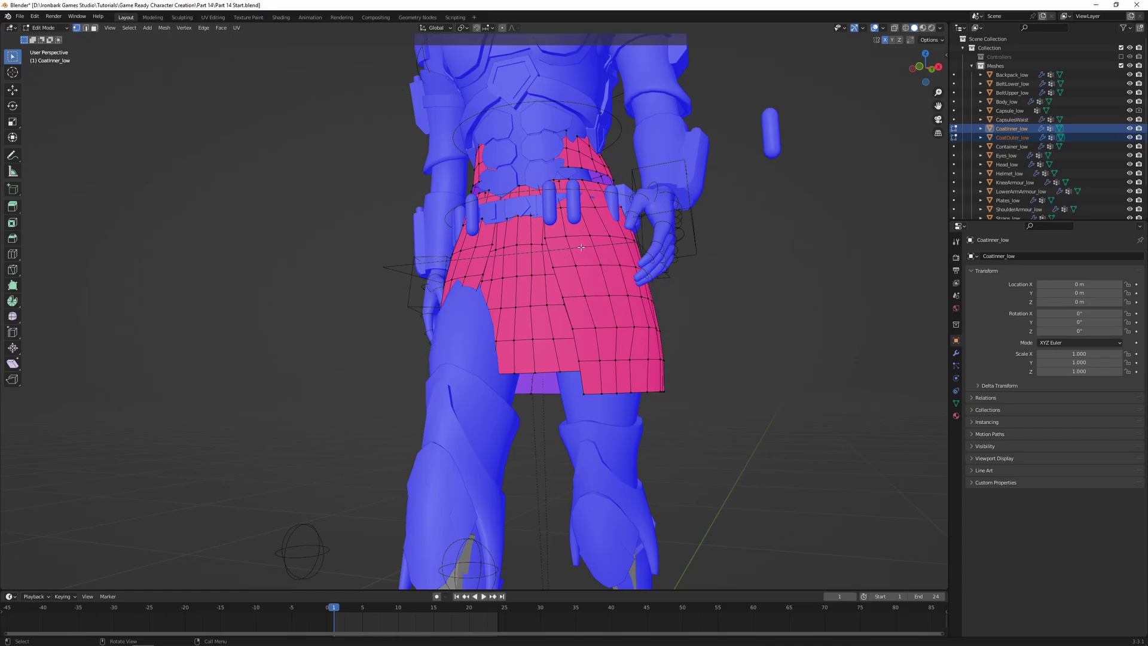
Step: Try moving a single face on the front of the outer coat to check the duplicated layer, and cancel the move
middle_drag(618, 349, 577, 263)
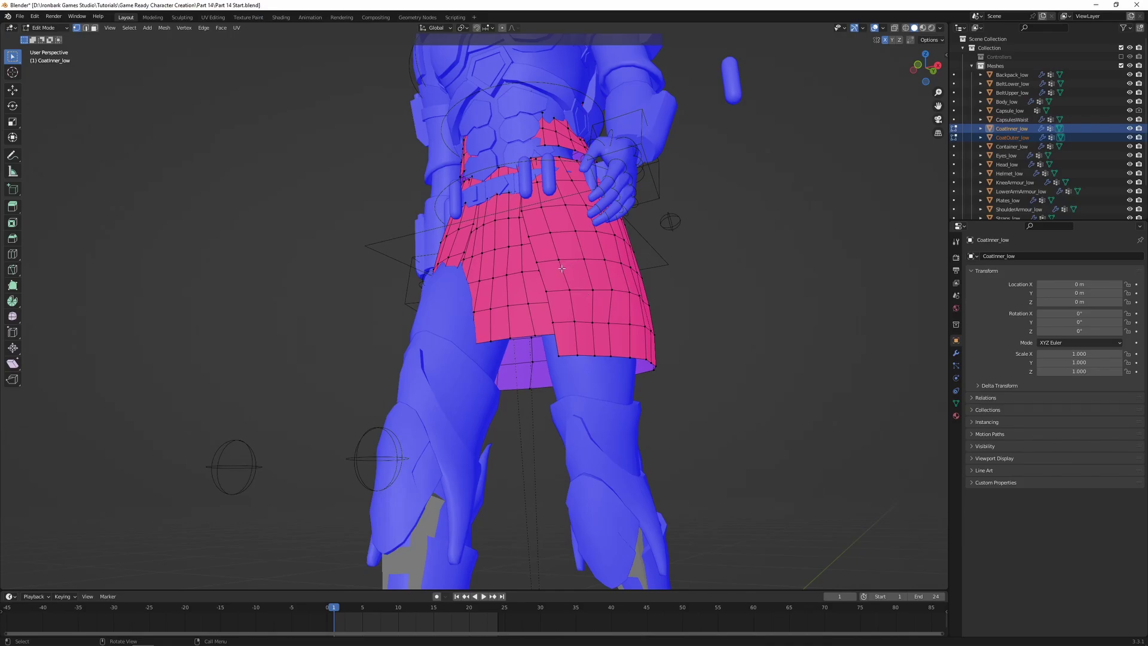
middle_drag(562, 268, 568, 317)
scroll(569, 330, up, 3)
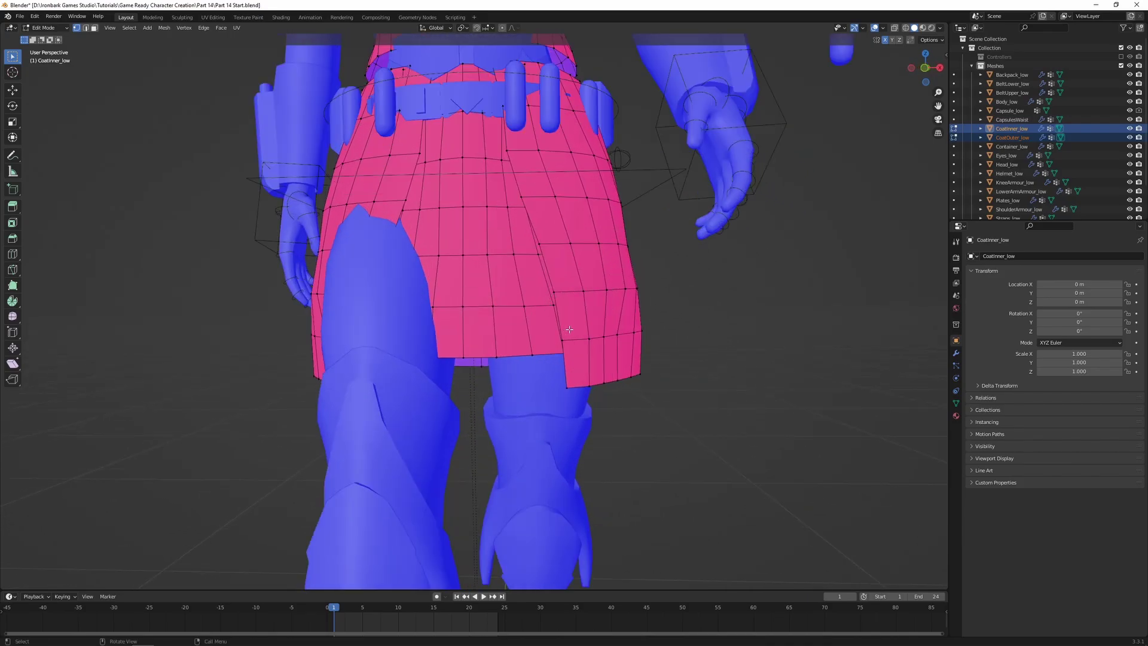
key(3)
click(559, 266)
middle_drag(559, 266, 643, 322)
scroll(643, 322, up, 2)
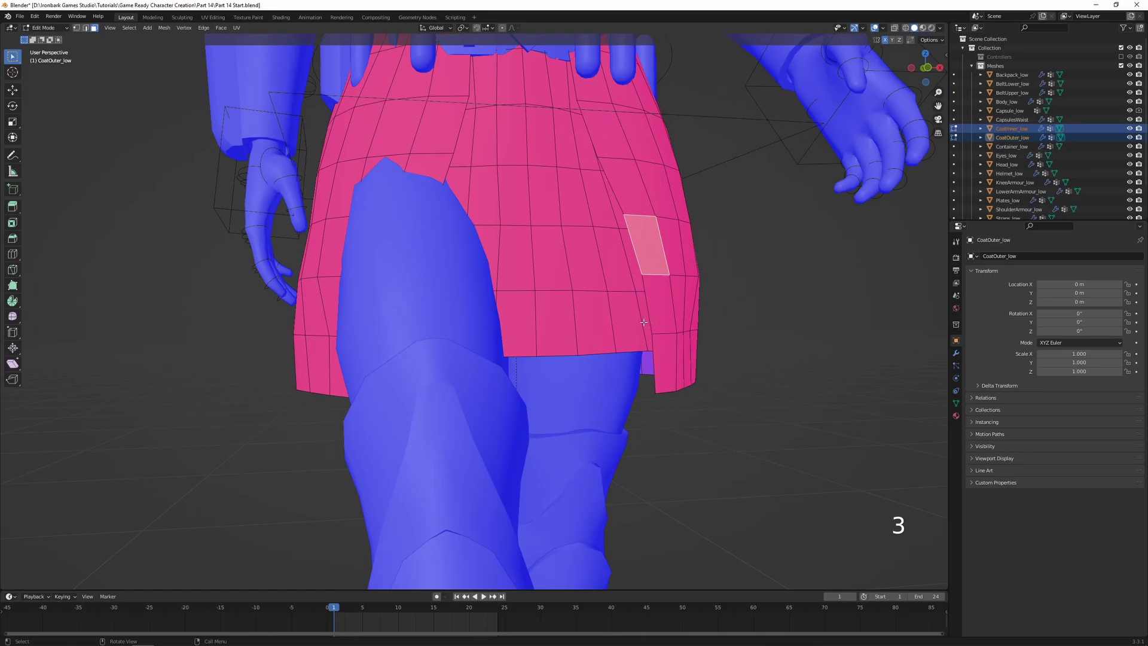
key(g)
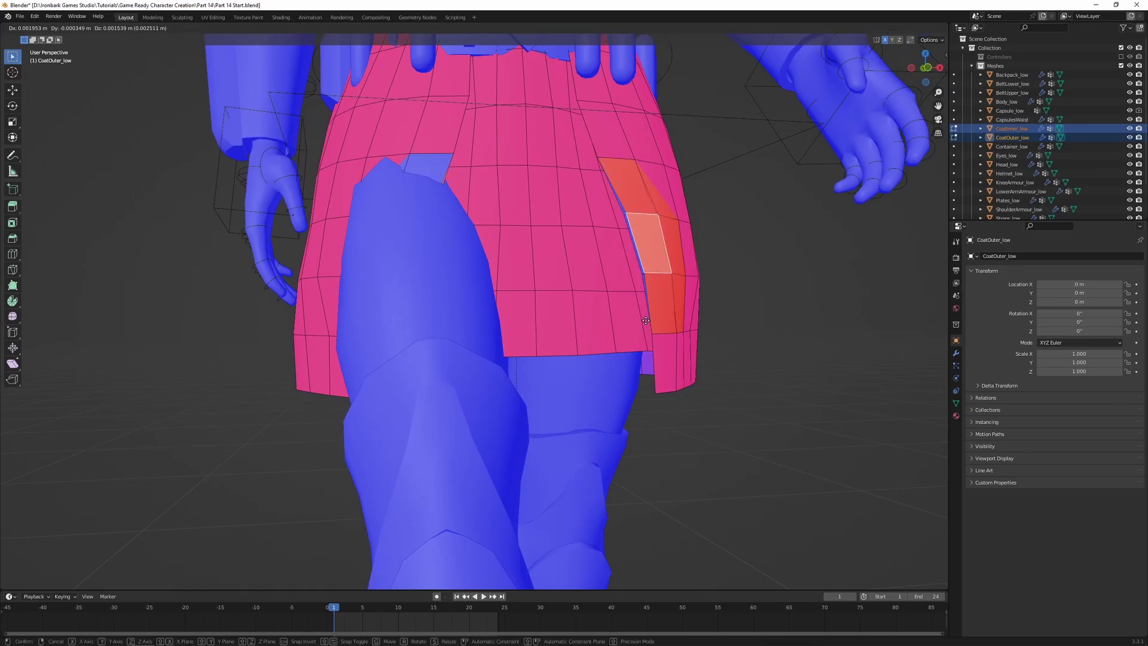
right_click(645, 321)
Step: Return to Object Mode and turn off the Face Orientation overlay
scroll(646, 320, down, 4)
shift+middle_drag(700, 320, 612, 326)
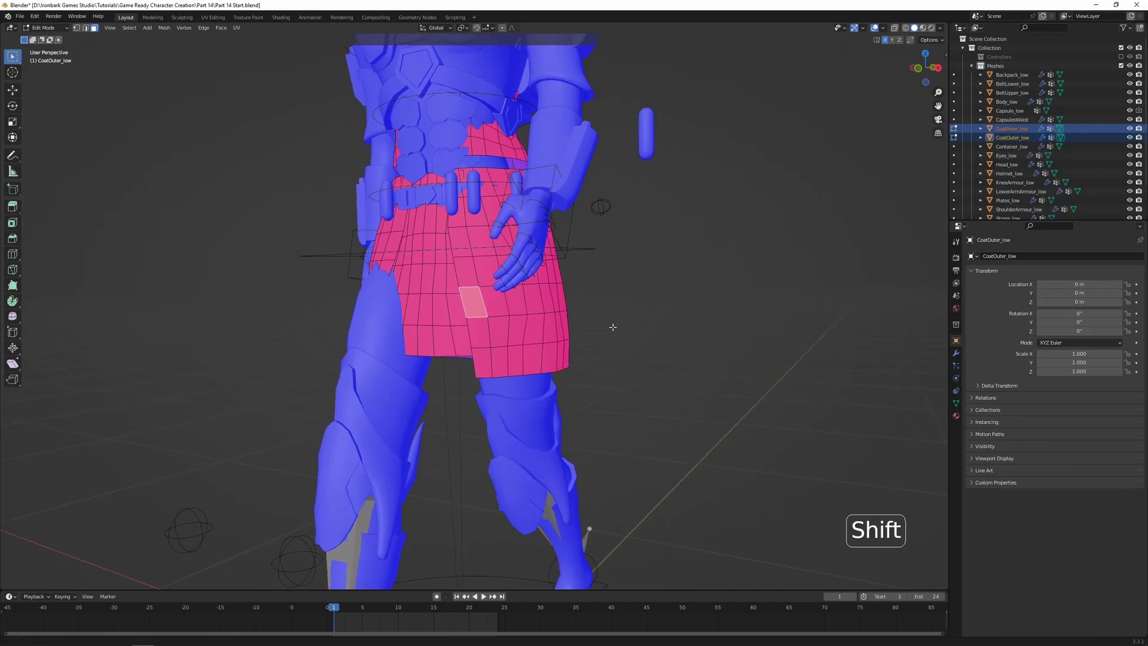
scroll(612, 327, down, 2)
key(Tab)
middle_drag(648, 379, 648, 358)
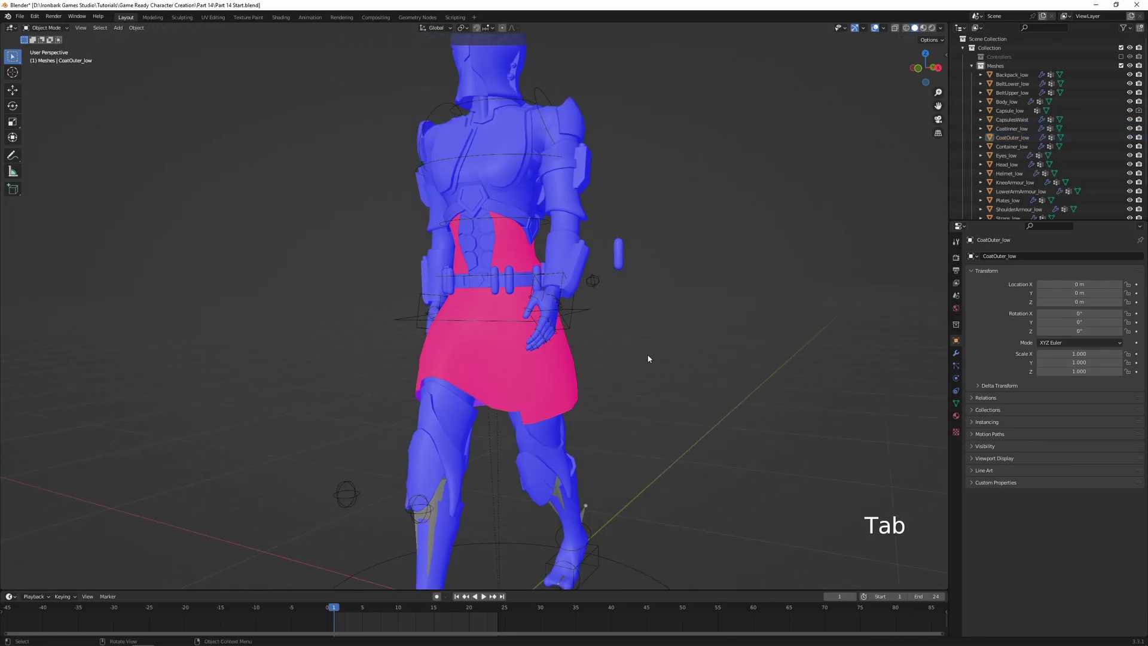
scroll(648, 359, down, 1)
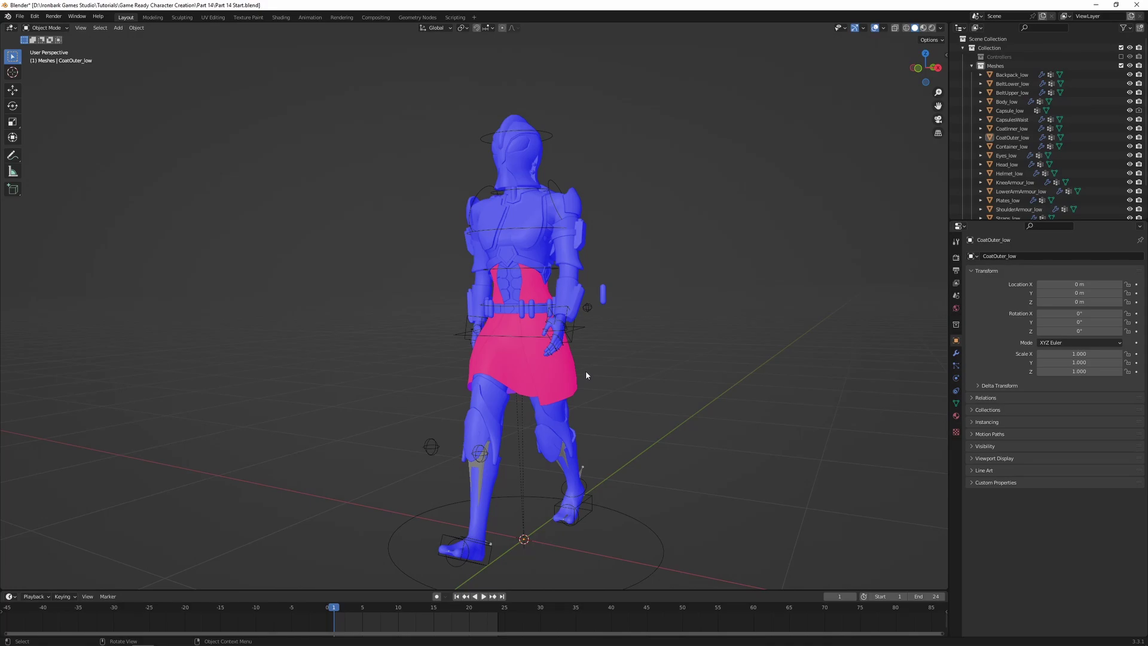
click(884, 28)
click(883, 28)
click(828, 190)
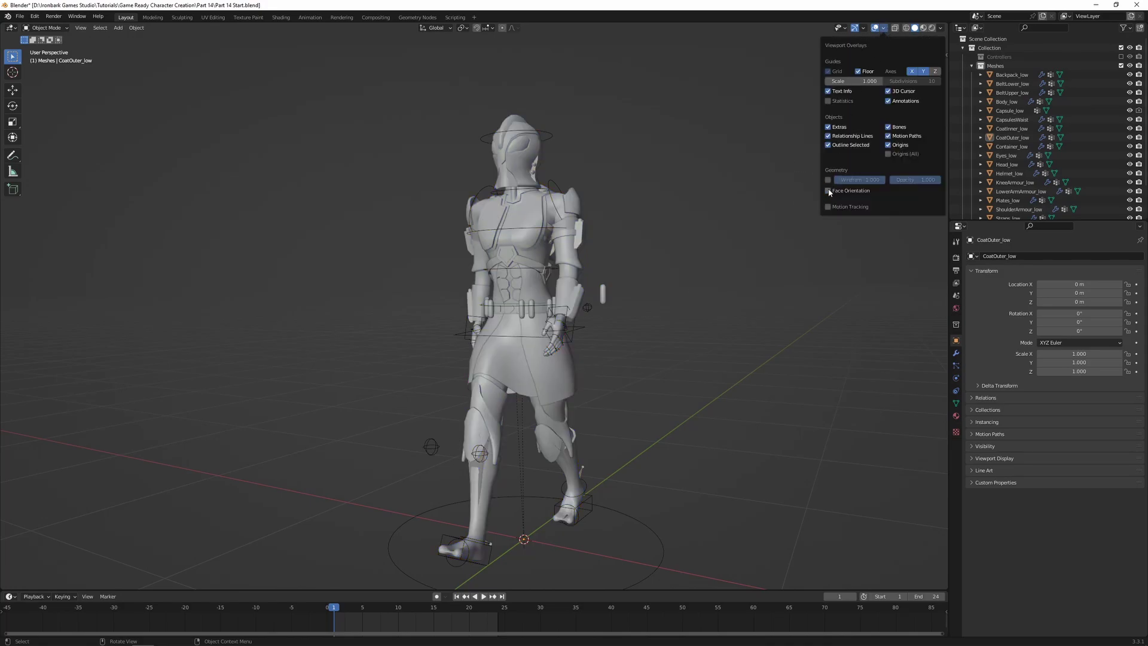
Step: Apply the Mirror modifier on the lower arm armour, keeping its Armature modifier
middle_drag(592, 376, 548, 285)
click(547, 266)
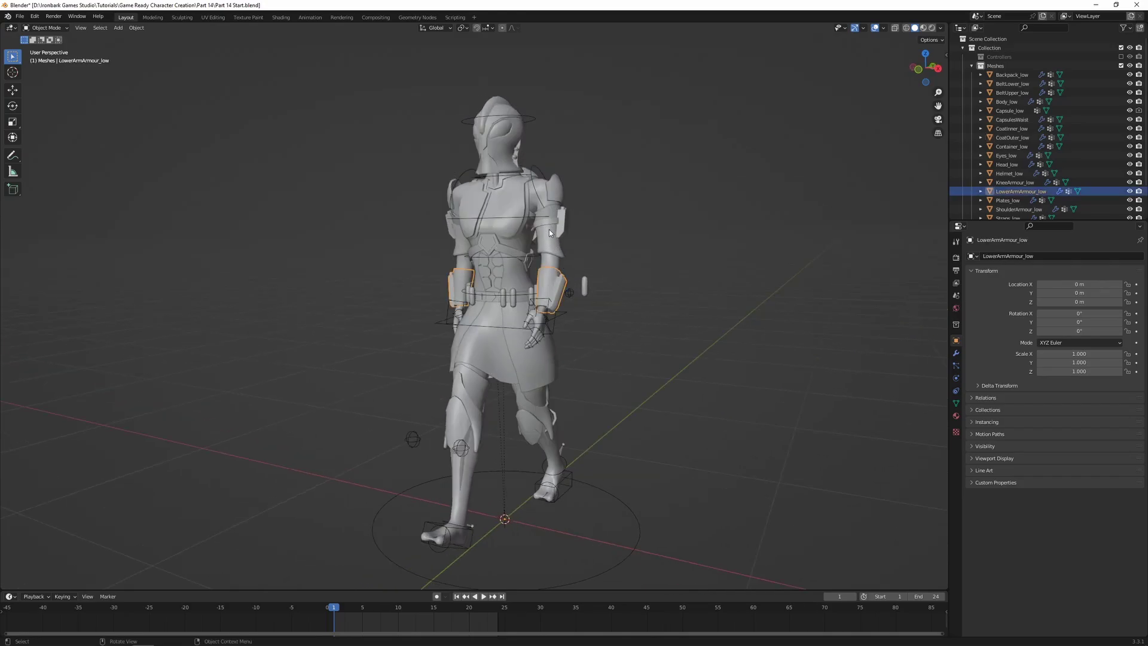
shift+click(548, 232)
shift+click(554, 276)
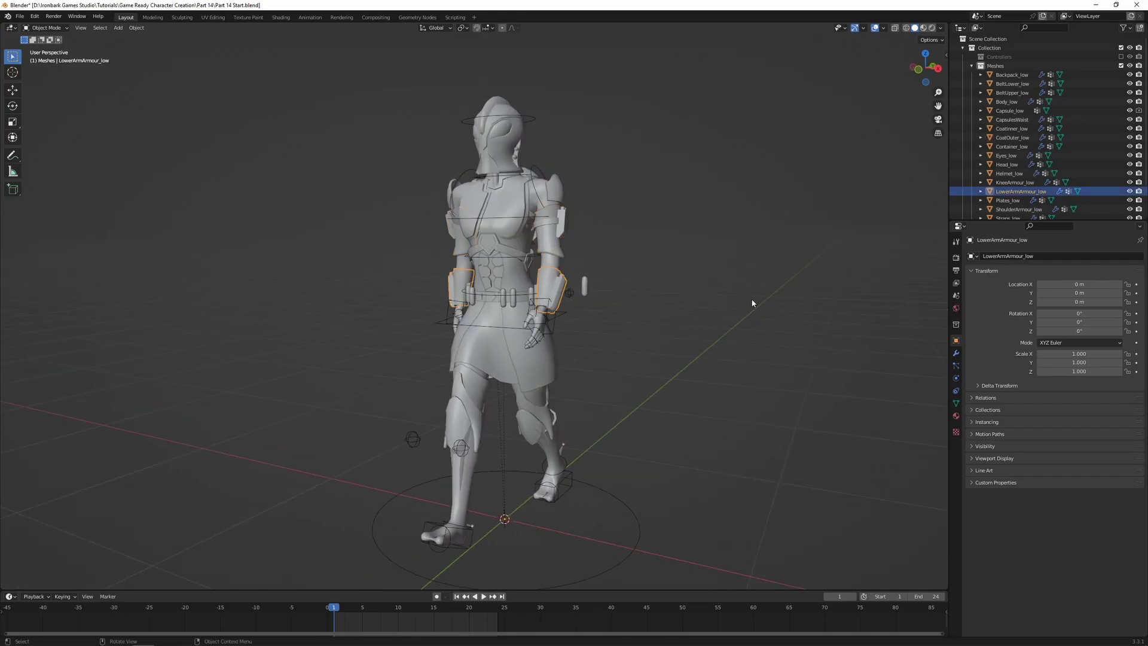
click(955, 352)
middle_drag(597, 315, 595, 318)
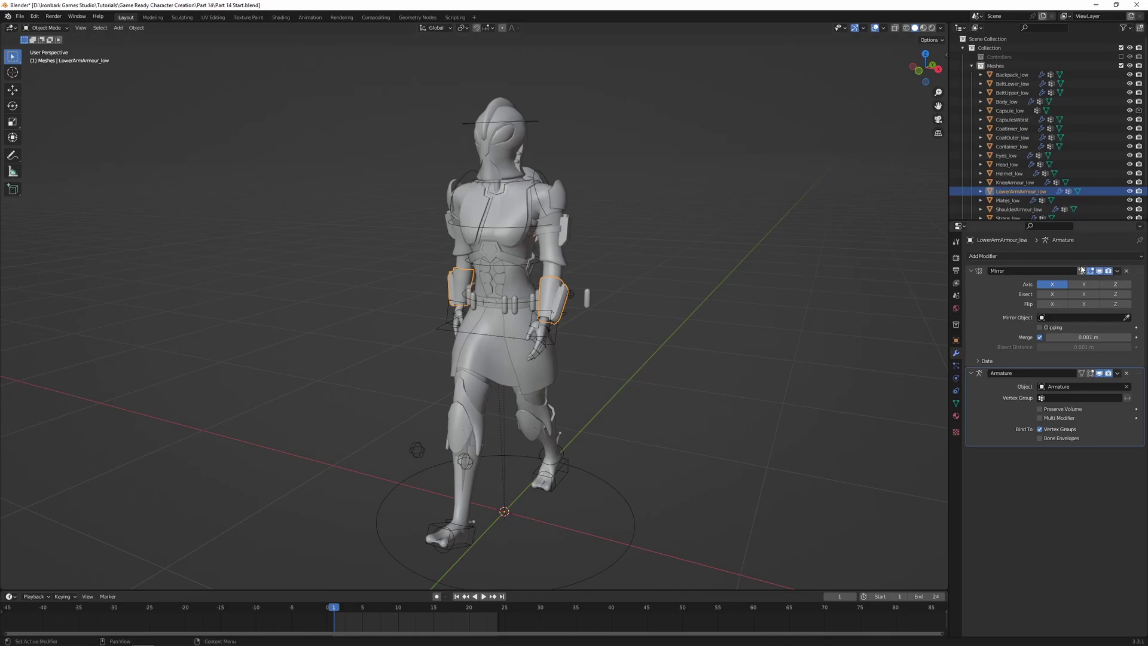
click(1117, 271)
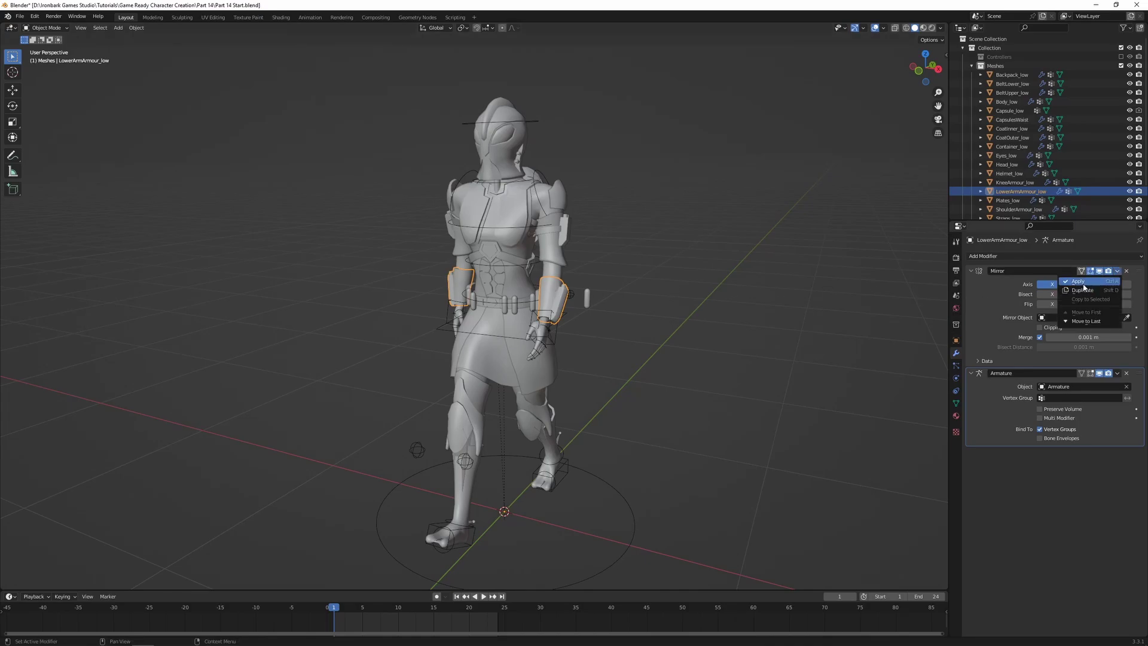
Step: Apply the Mirror modifier on the upper arm armour and on the shoulder armour
click(553, 249)
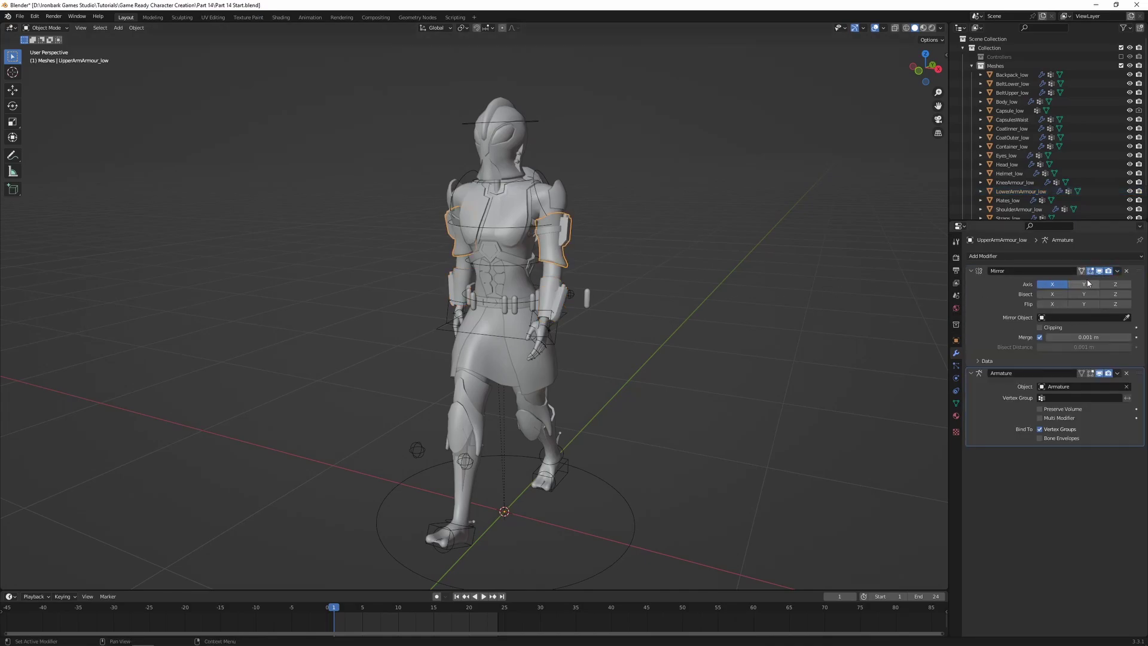
click(1117, 271)
click(1079, 281)
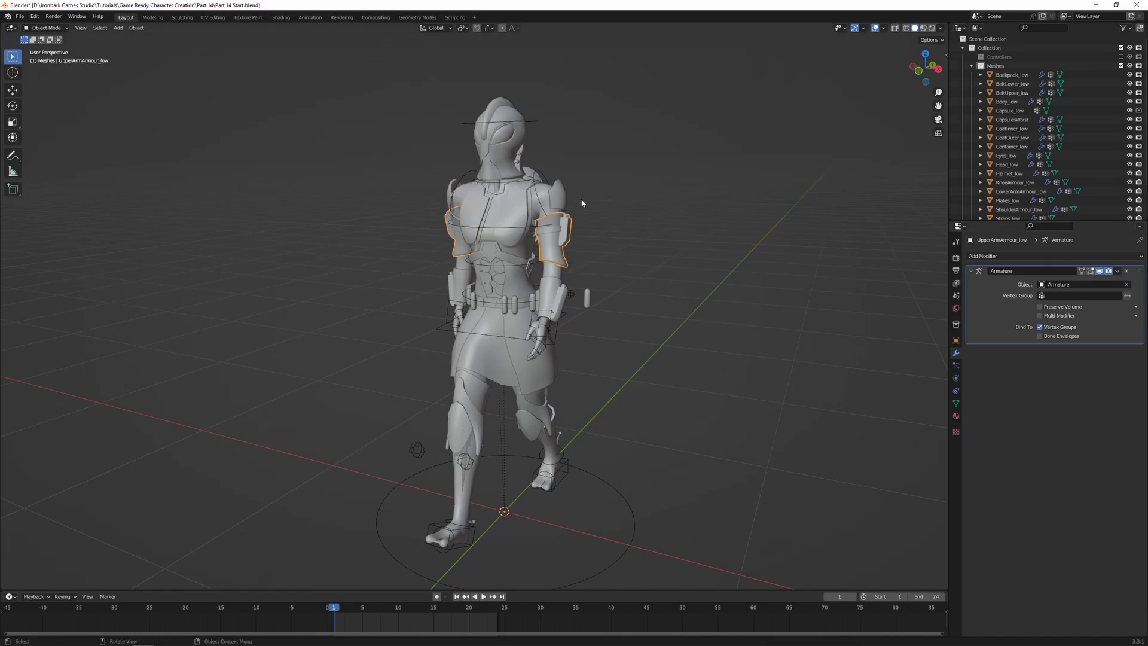
click(551, 195)
click(1117, 271)
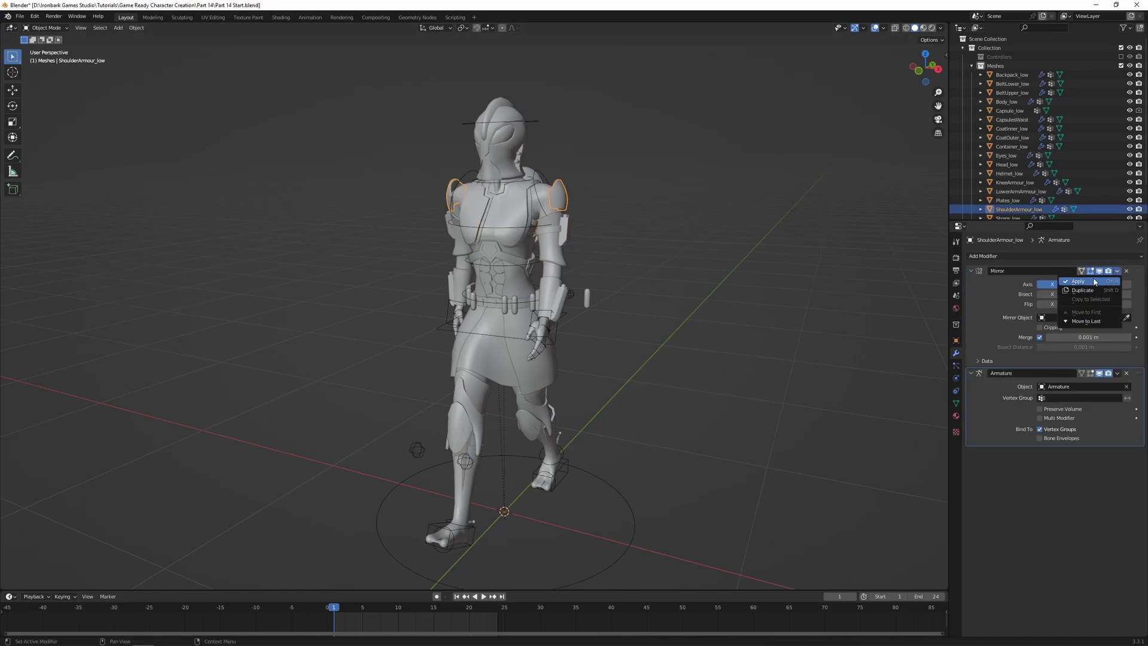
click(1078, 281)
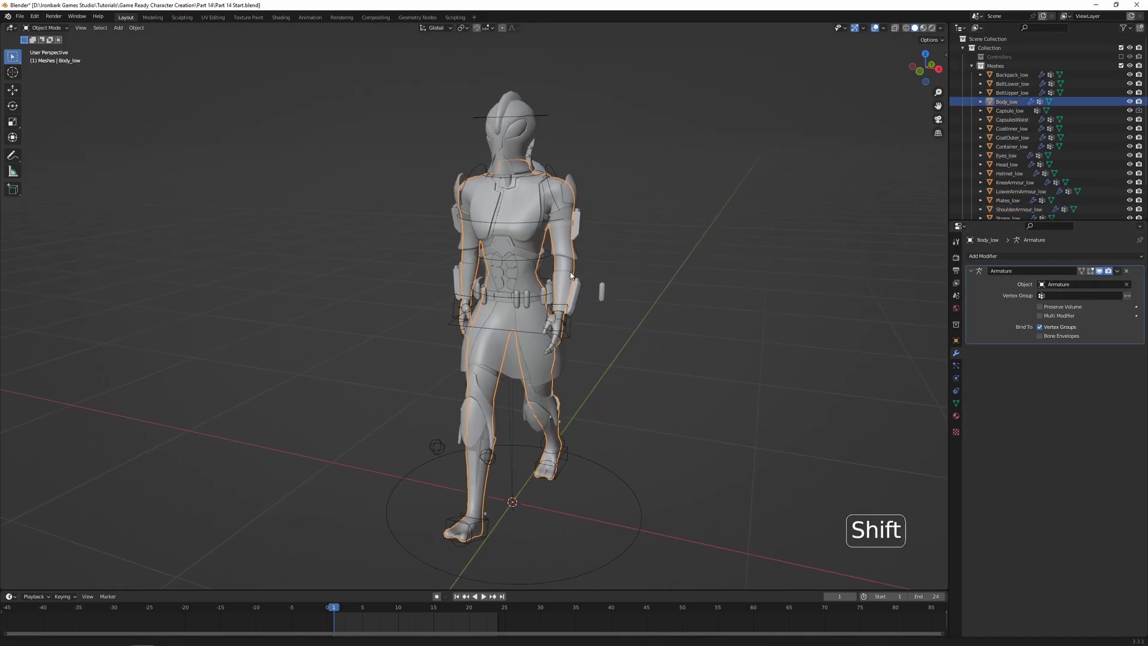
Step: Apply the Mirror modifier on the belt containers, keeping their Armature modifier
scroll(526, 227, up, 3)
shift+middle_drag(538, 239, 574, 263)
click(596, 283)
click(595, 284)
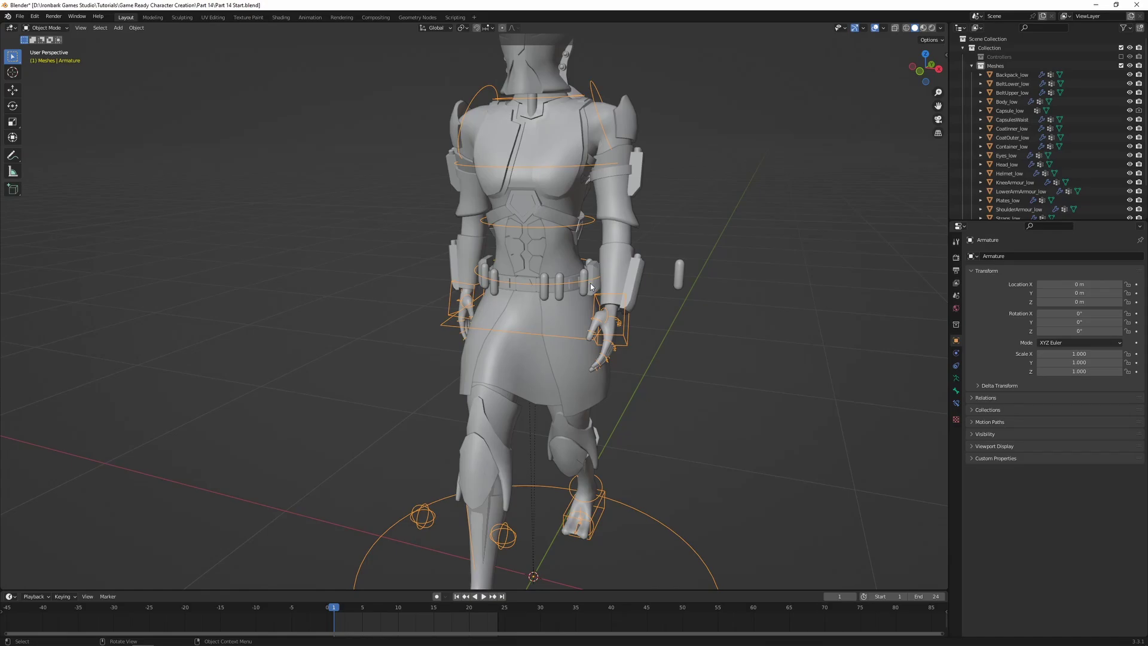
click(593, 285)
click(1117, 270)
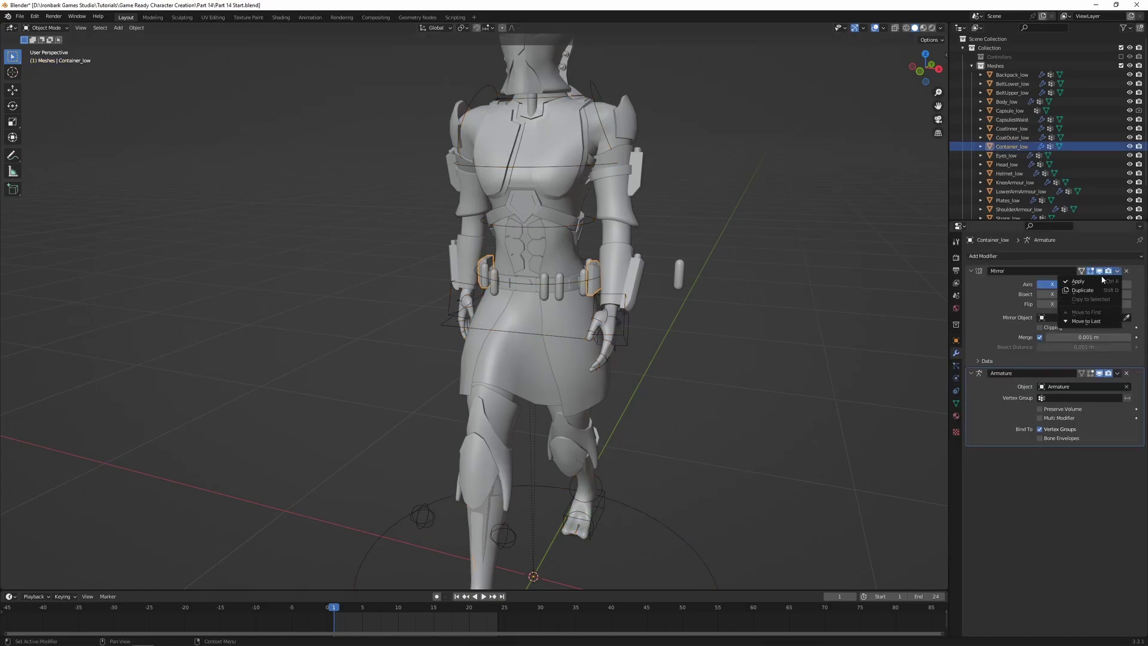
click(1081, 283)
Step: Apply the Mirror modifier on the upper leg armour and on the knee armour
shift+middle_drag(691, 348, 580, 318)
click(573, 371)
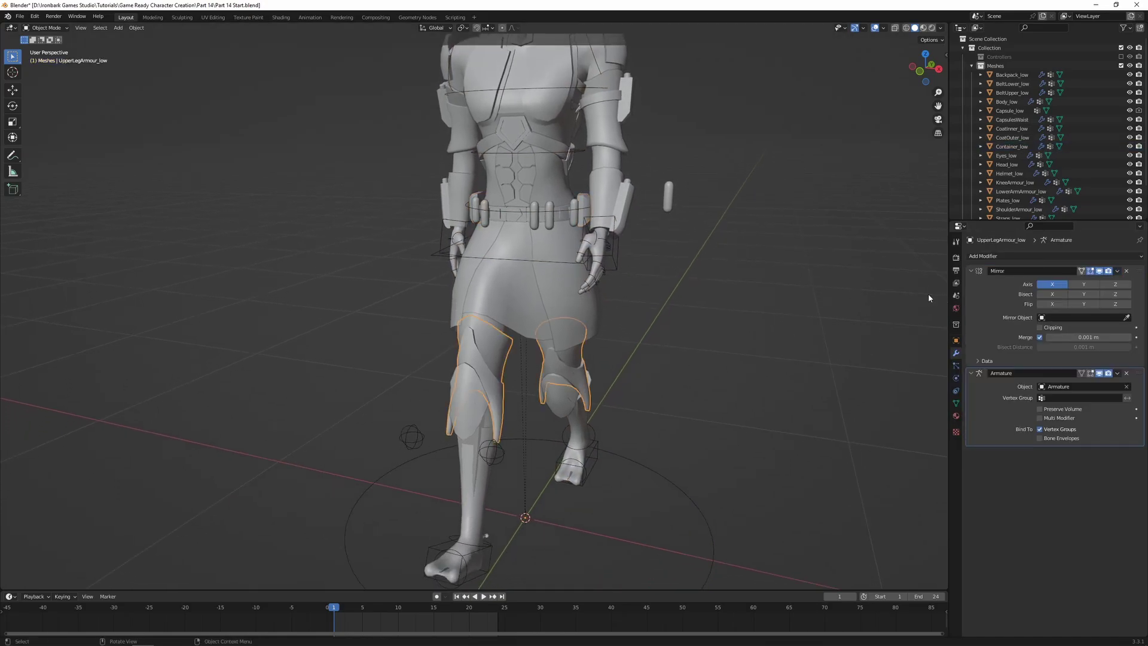
click(1117, 271)
click(1082, 283)
click(558, 396)
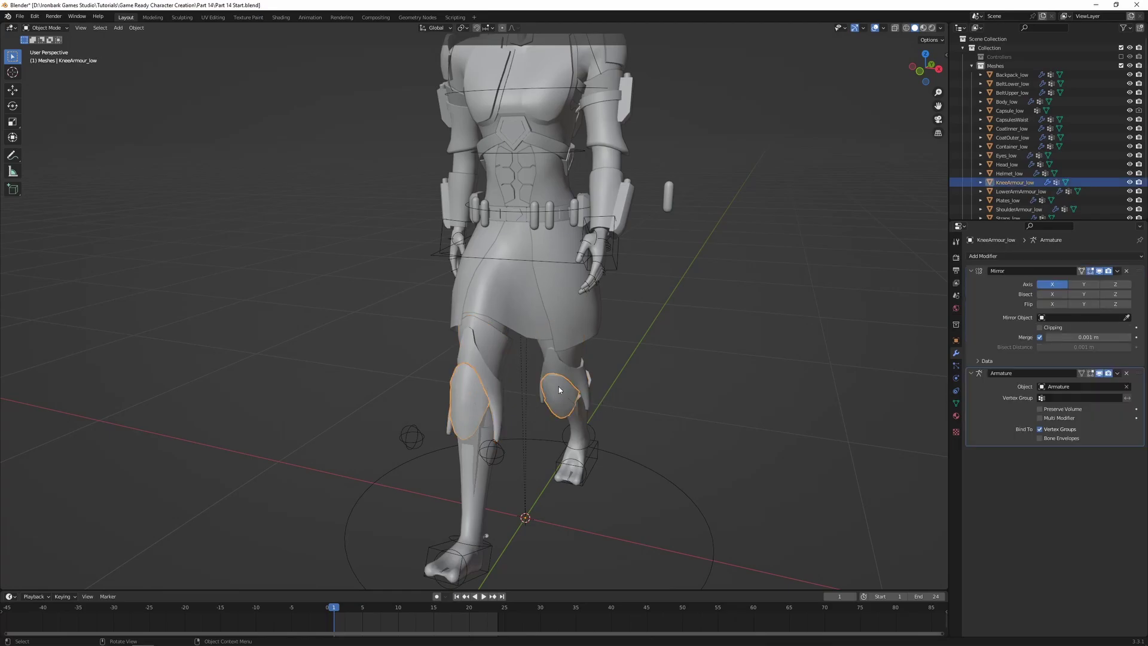
click(1117, 271)
click(1078, 281)
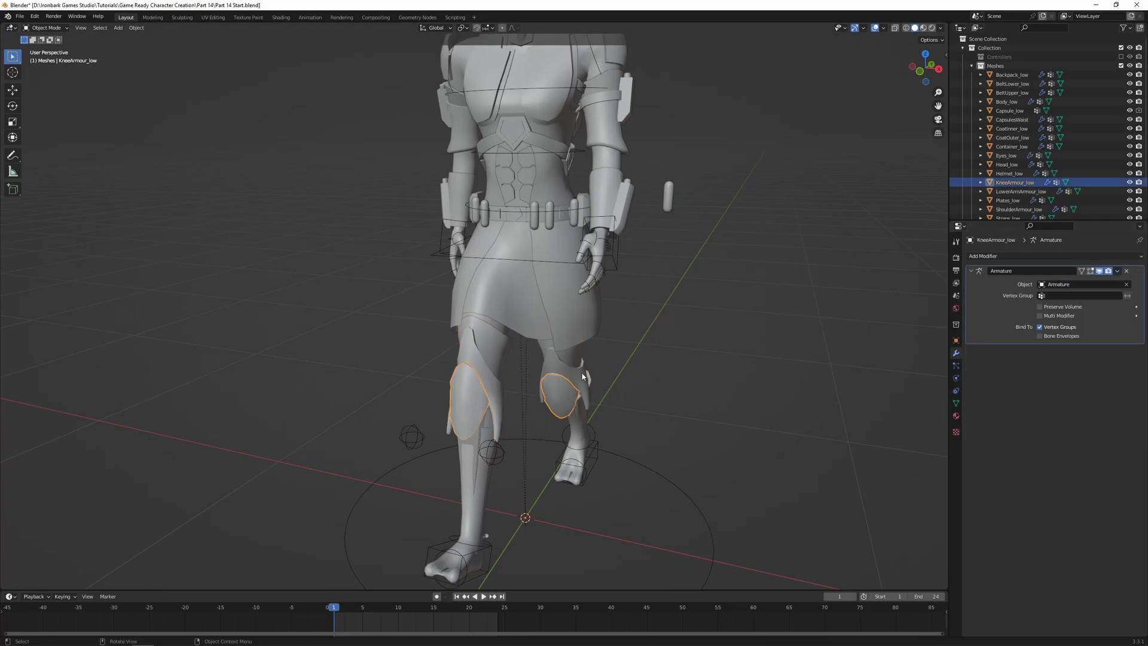
Step: Check the modifiers of the remaining pieces, including the upper arm armour, body and backpack, for unapplied Mirror modifiers
scroll(646, 296, down, 3)
middle_drag(600, 358, 600, 242)
click(601, 242)
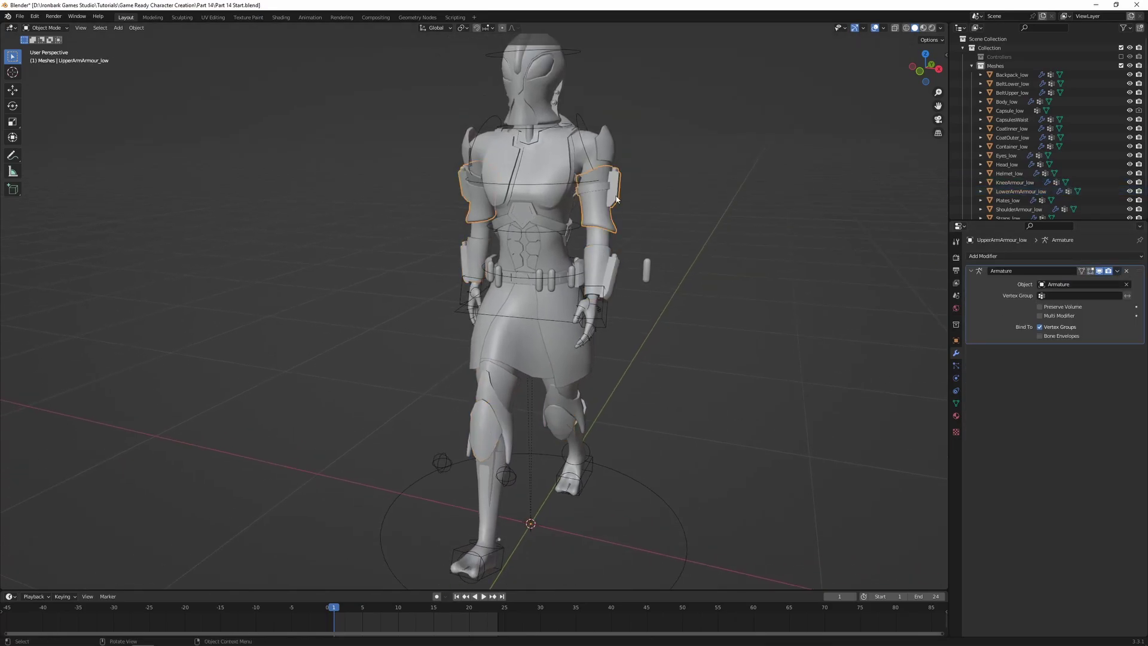
click(603, 147)
click(528, 107)
click(559, 115)
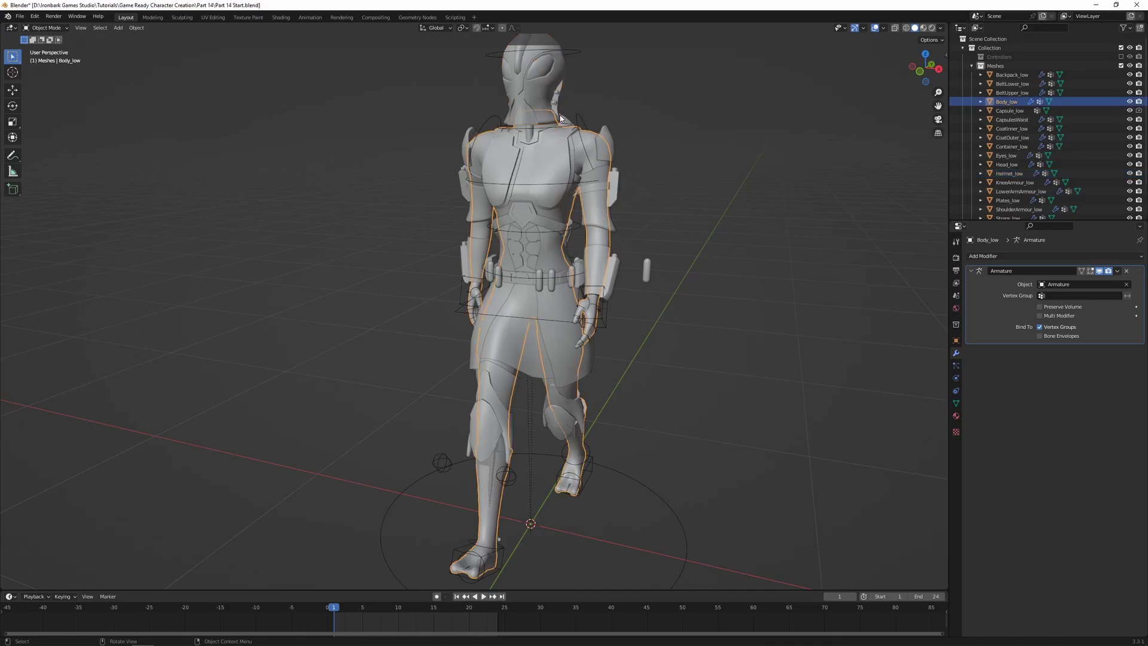
click(568, 117)
click(567, 117)
middle_drag(568, 117, 733, 194)
click(733, 194)
shift+middle_drag(746, 305, 686, 305)
scroll(686, 305, down, 1)
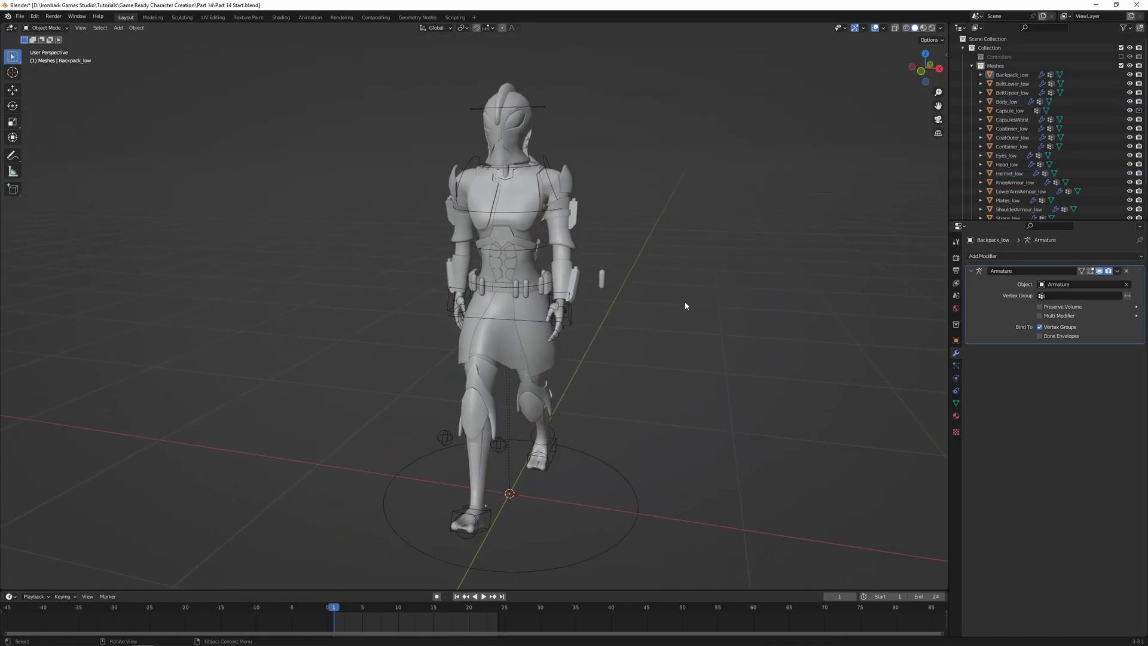
click(655, 311)
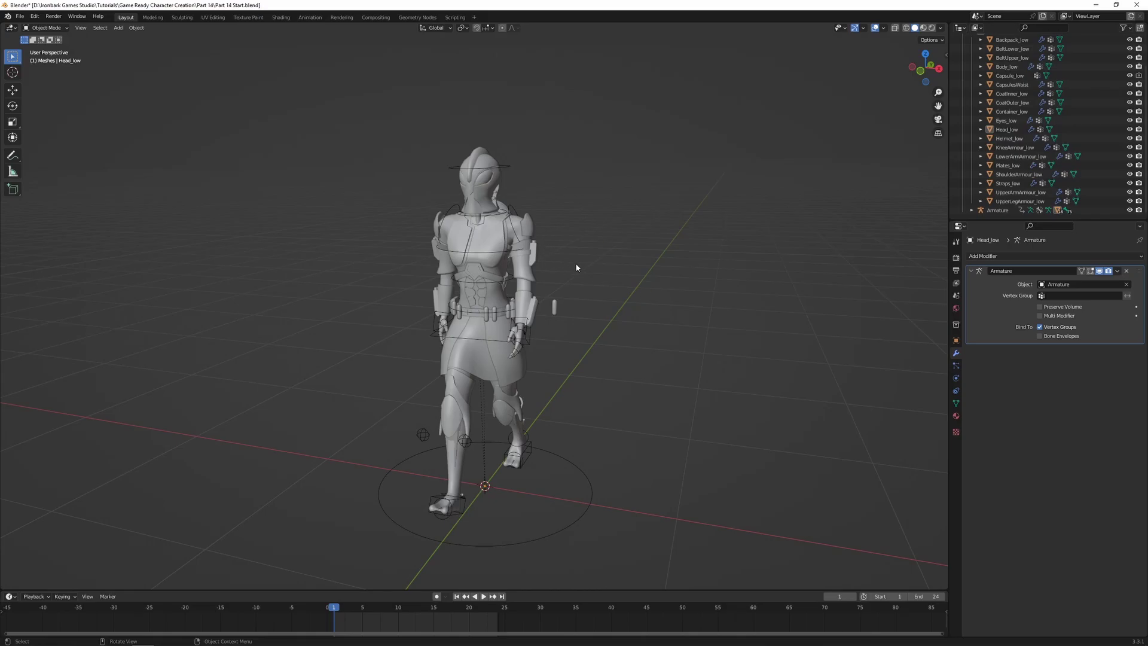
Step: Hide the loose capsule, the helmet, the head and the eyes
click(556, 306)
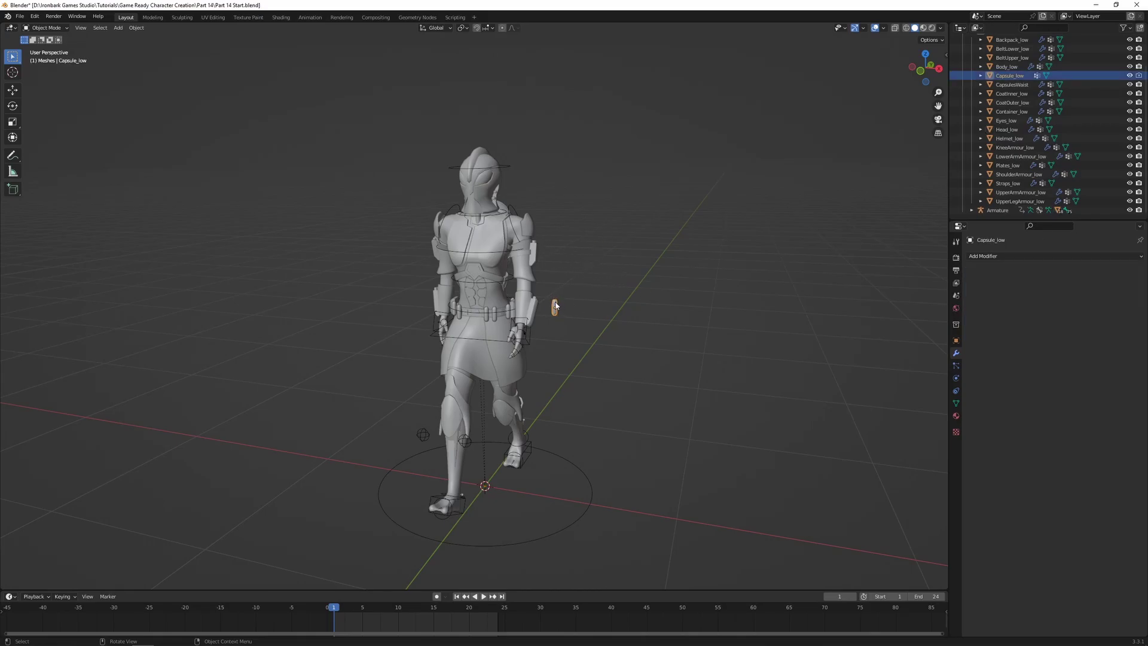
key(h)
click(488, 200)
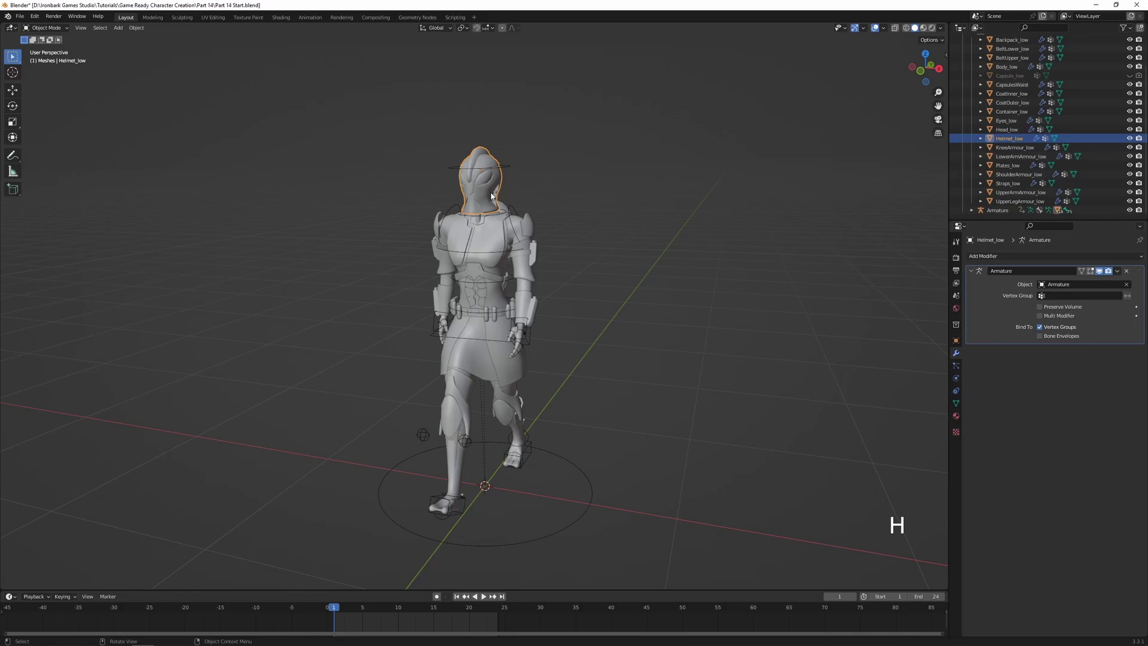
key(h)
click(491, 185)
key(h)
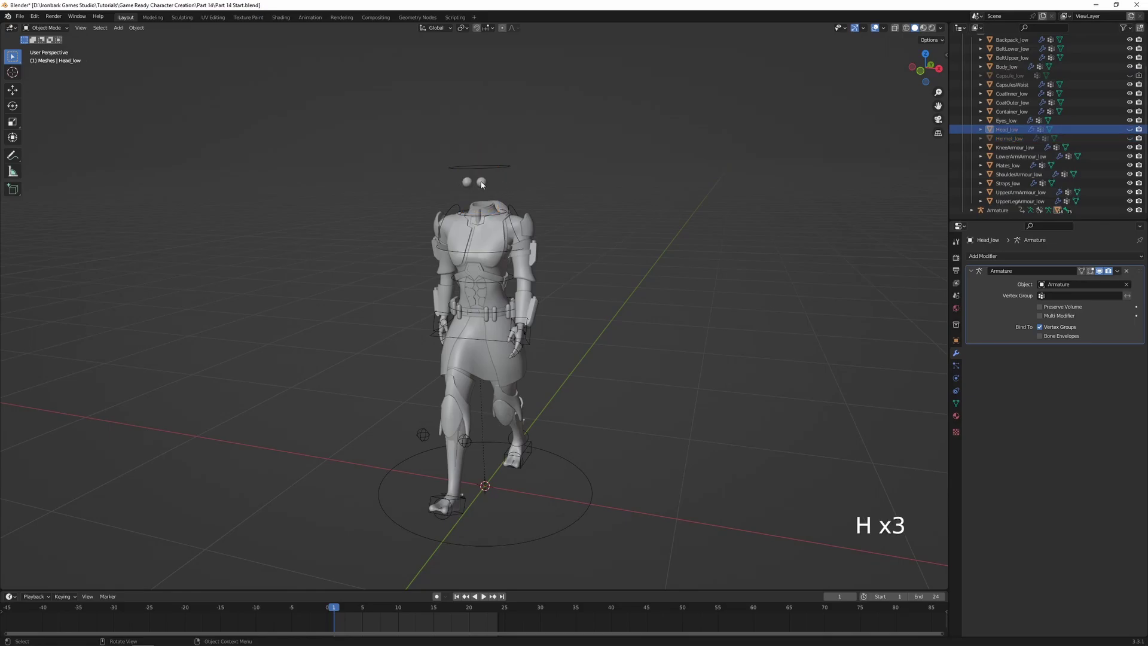
click(483, 184)
key(h)
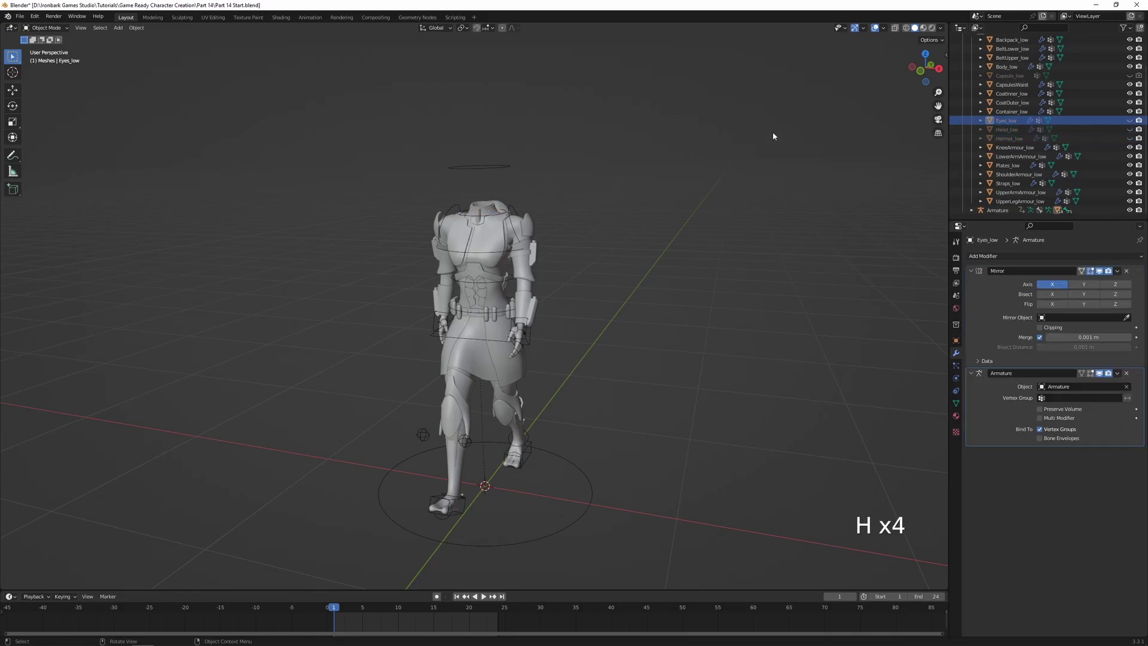
Step: Join all visible armour, coat, belt, strap, container and backpack meshes into Body_low as the active object
click(1015, 147)
shift+click(1019, 201)
scroll(1023, 161, up, 2)
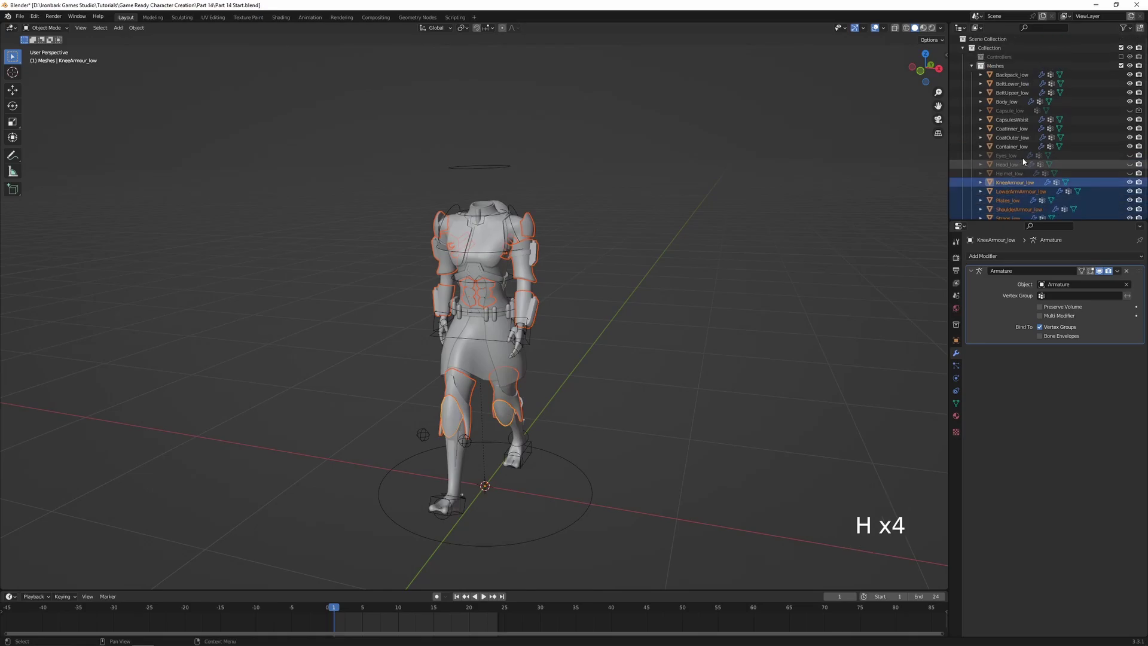
ctrl+click(1010, 146)
ctrl+click(1010, 138)
ctrl+click(1010, 129)
ctrl+click(1010, 119)
ctrl+click(1010, 93)
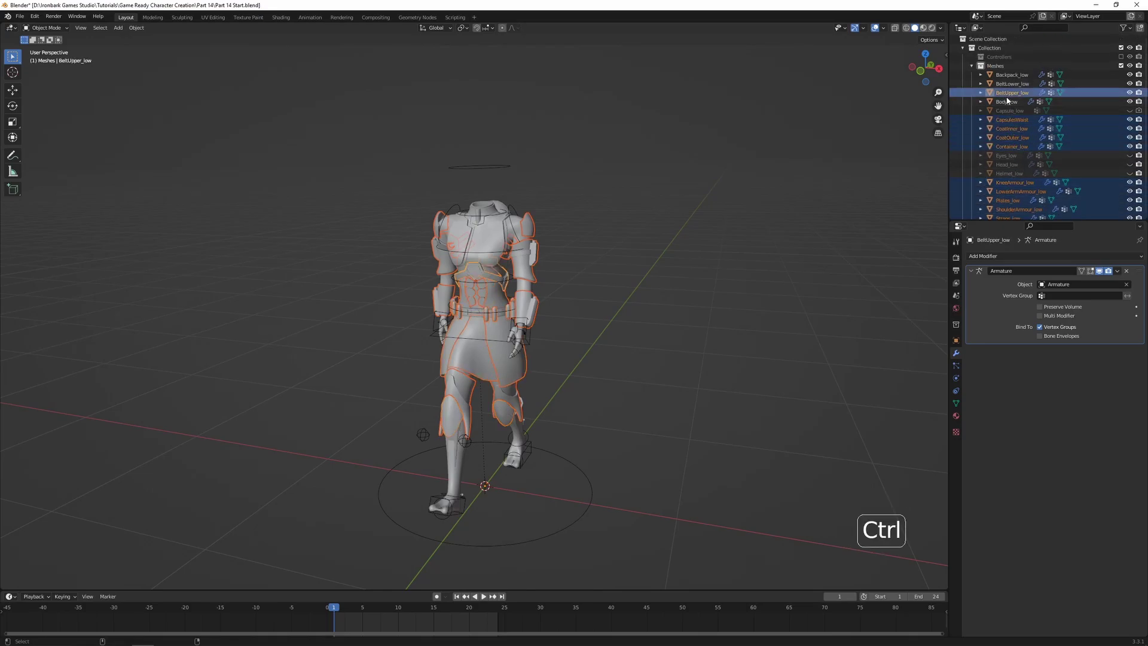
ctrl+click(1012, 84)
ctrl+click(1012, 74)
shift+click(490, 227)
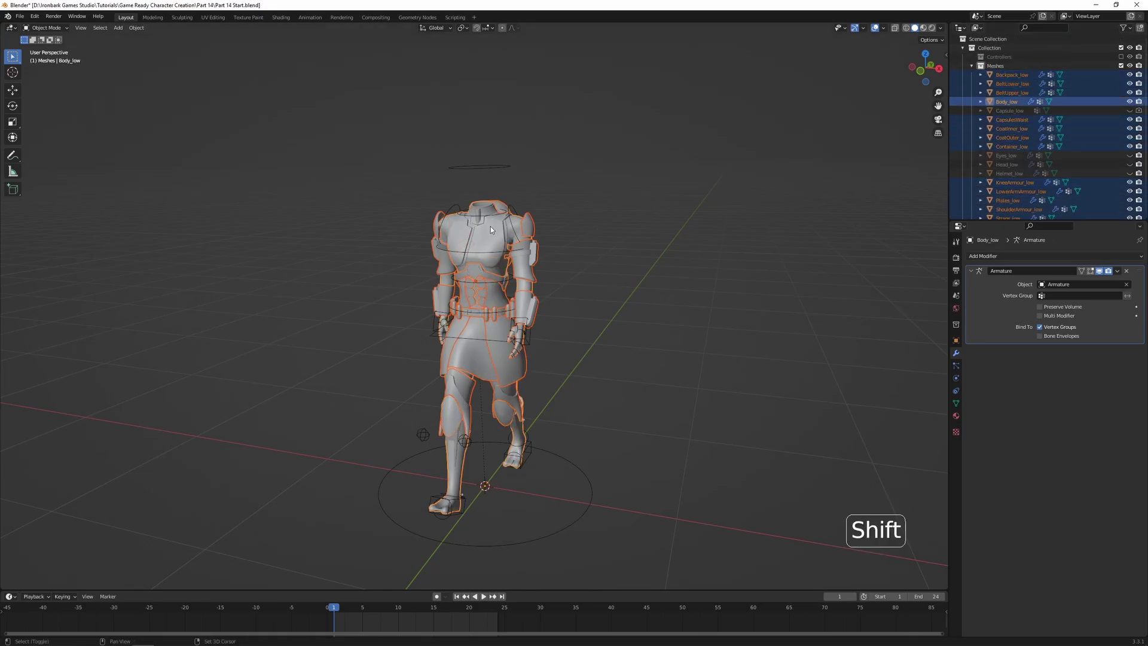
middle_drag(490, 225, 504, 228)
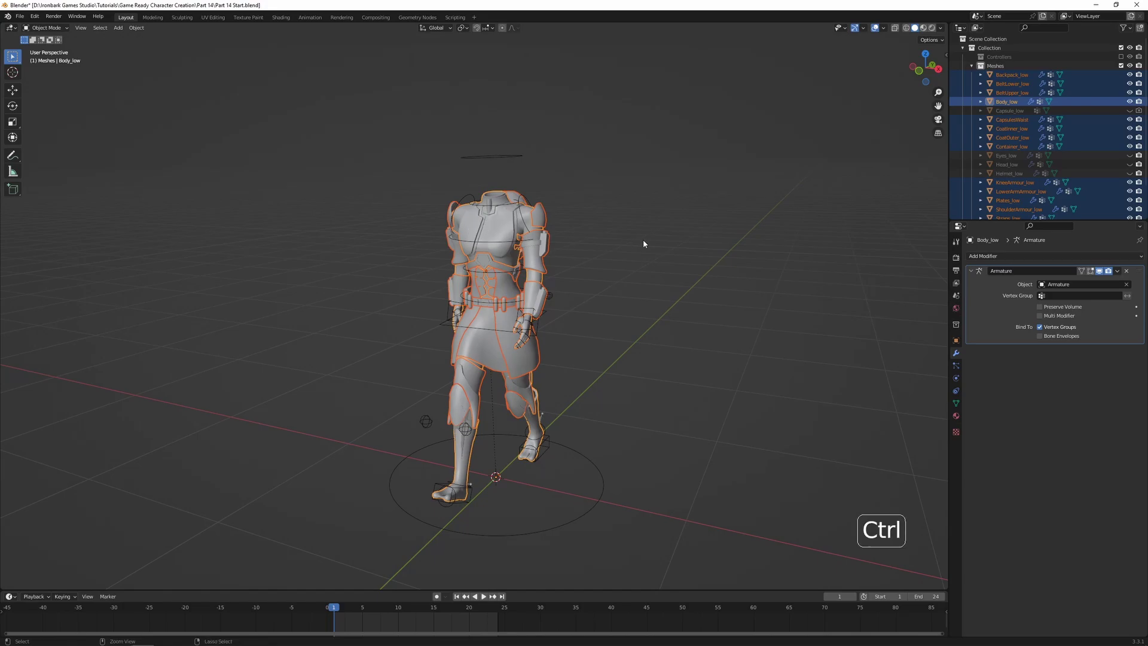
key(ctrl+j)
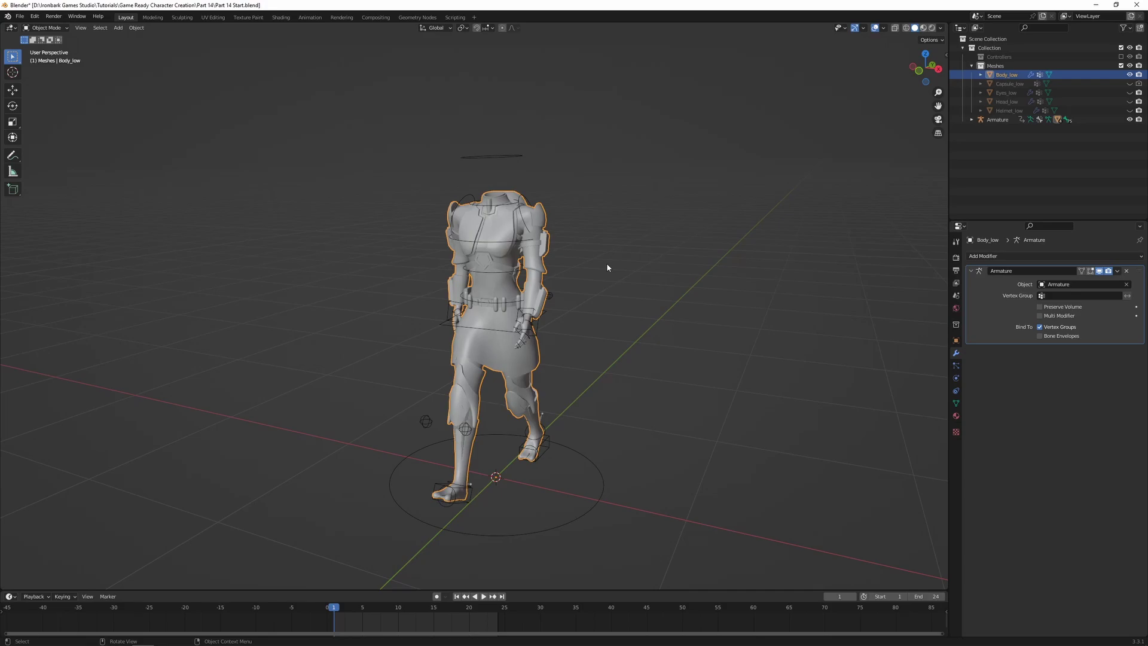
Step: Unhide the eyes and the head above the joined body
middle_drag(607, 267, 569, 176)
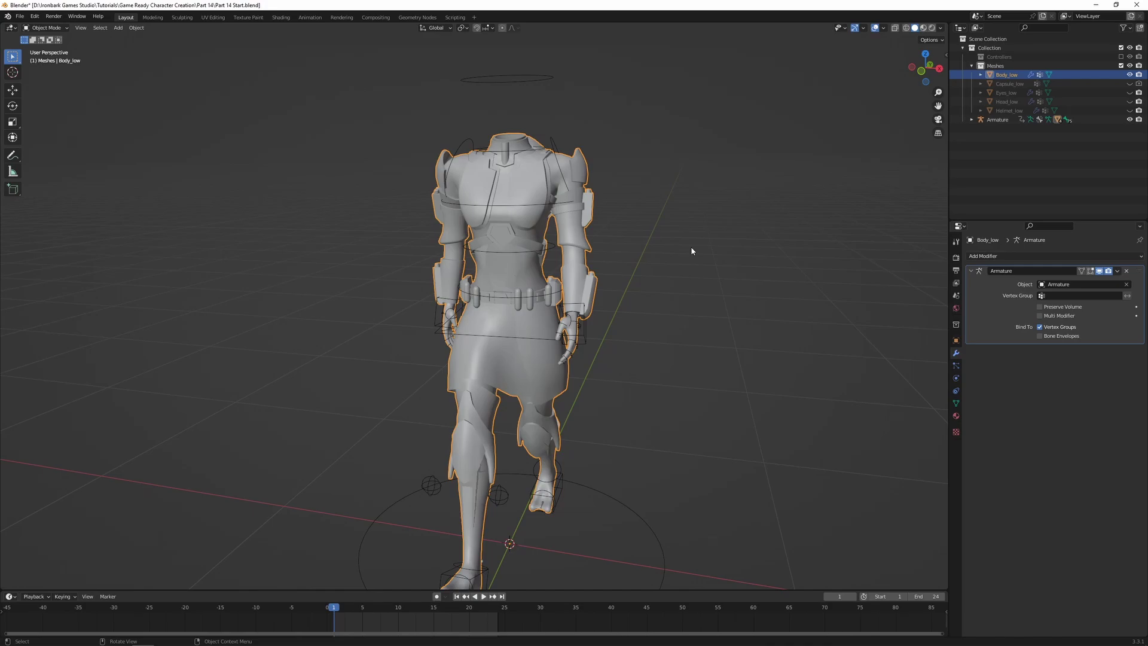
middle_drag(690, 246, 717, 263)
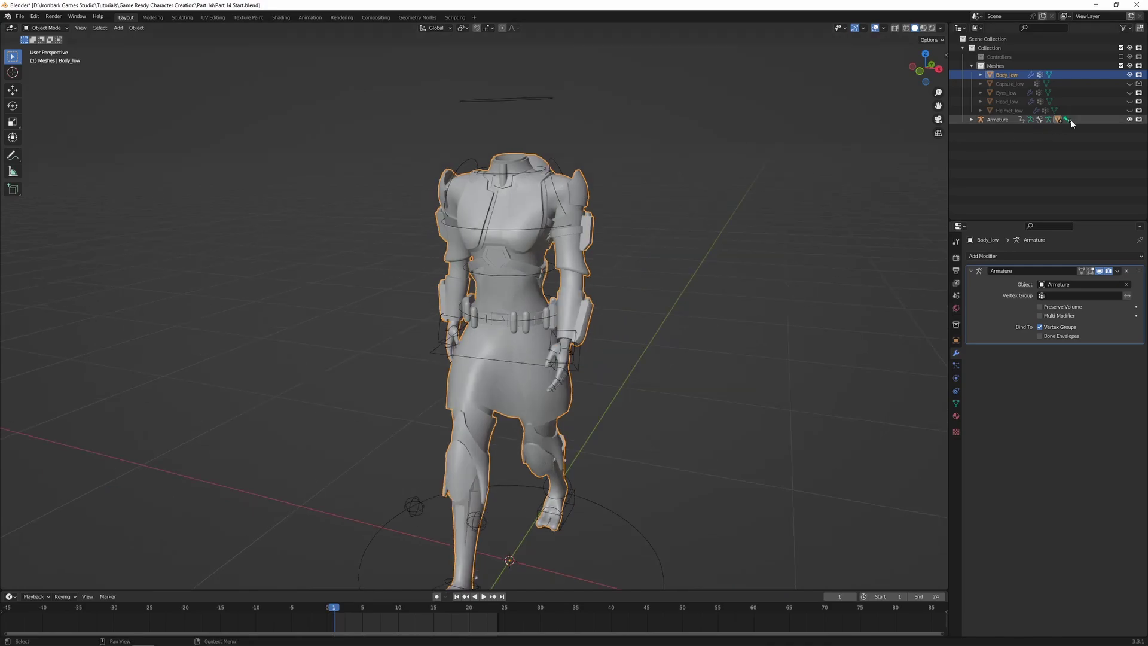
click(1129, 93)
click(1122, 94)
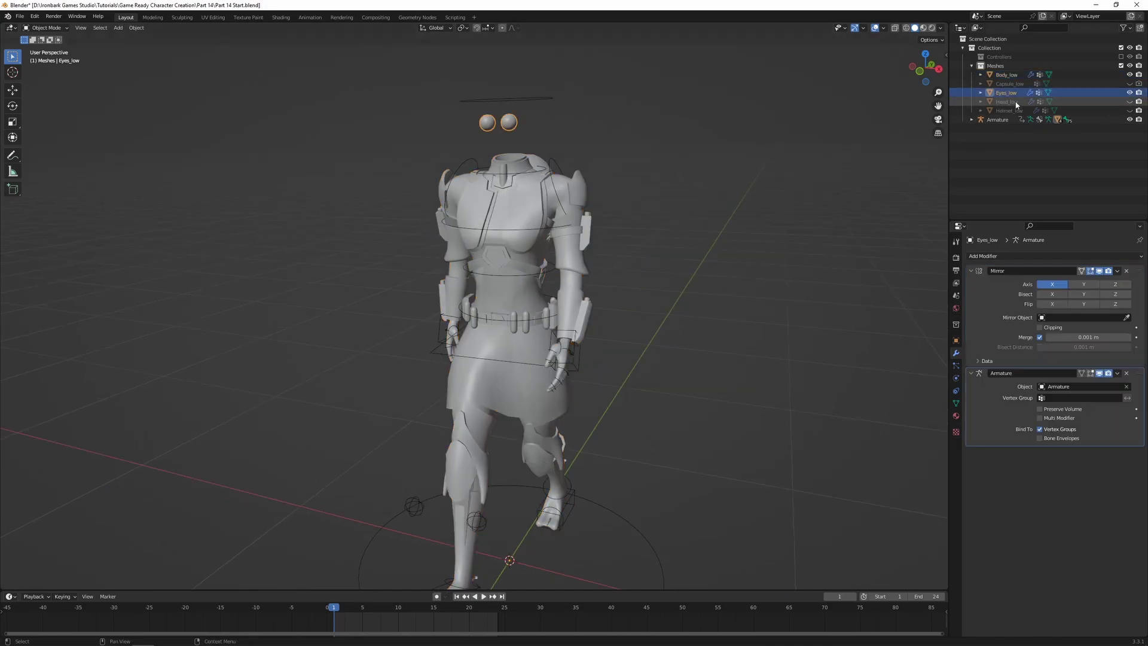
click(1129, 102)
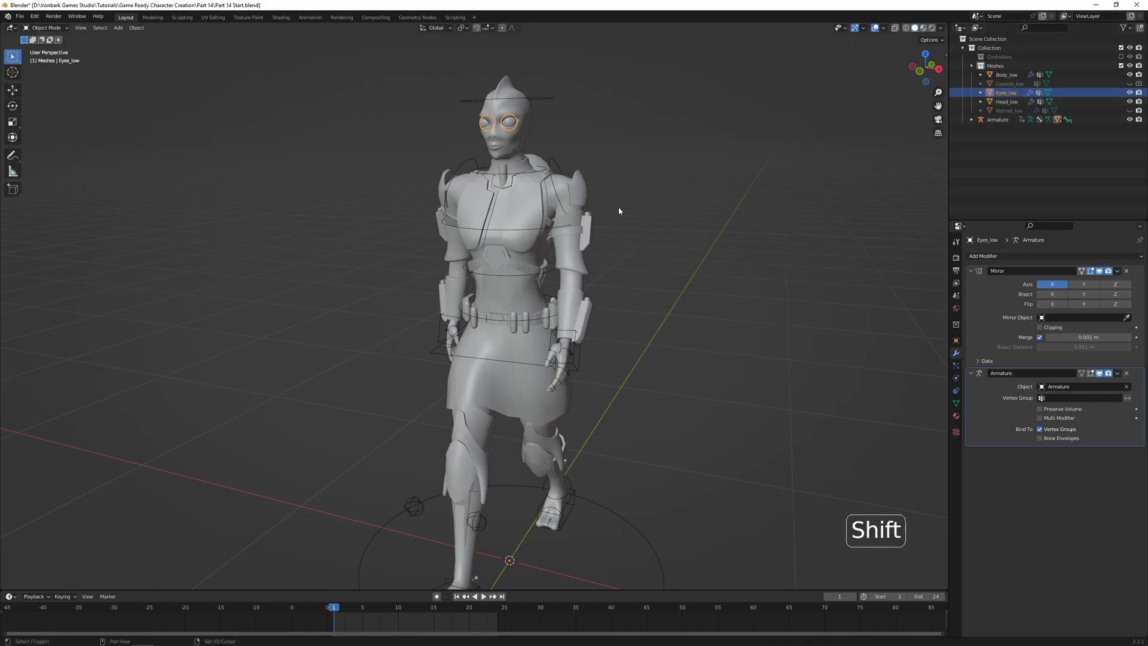
Step: Show the helmet briefly to compare it with the bare head, and hide it again
shift+middle_drag(565, 206, 568, 267)
scroll(538, 257, up, 3)
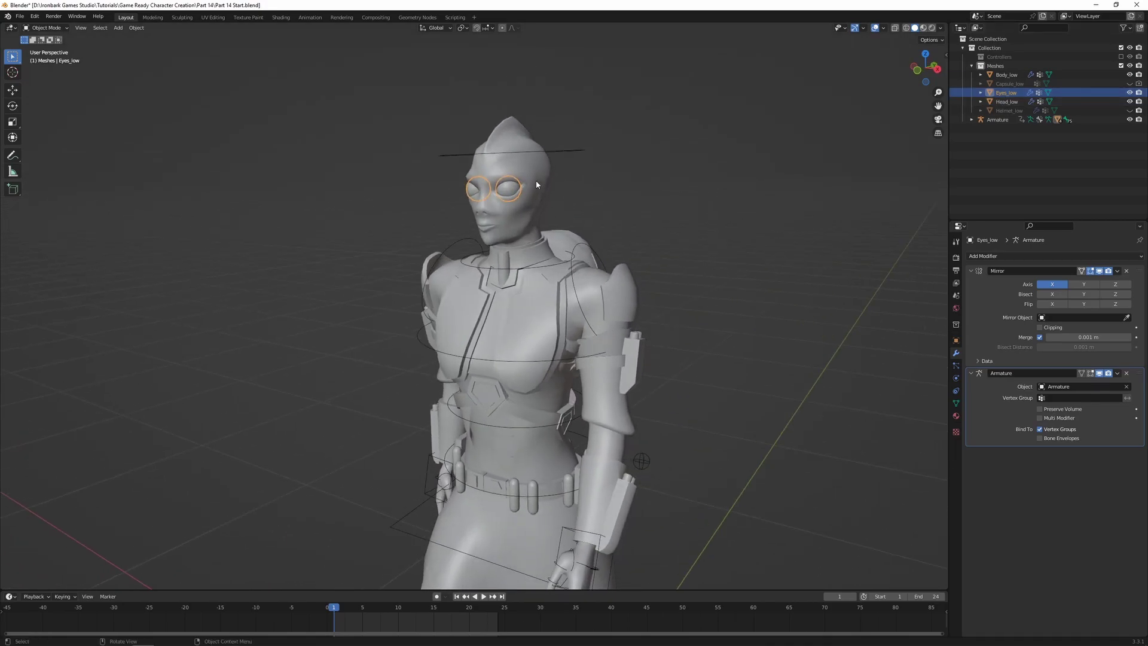
click(632, 179)
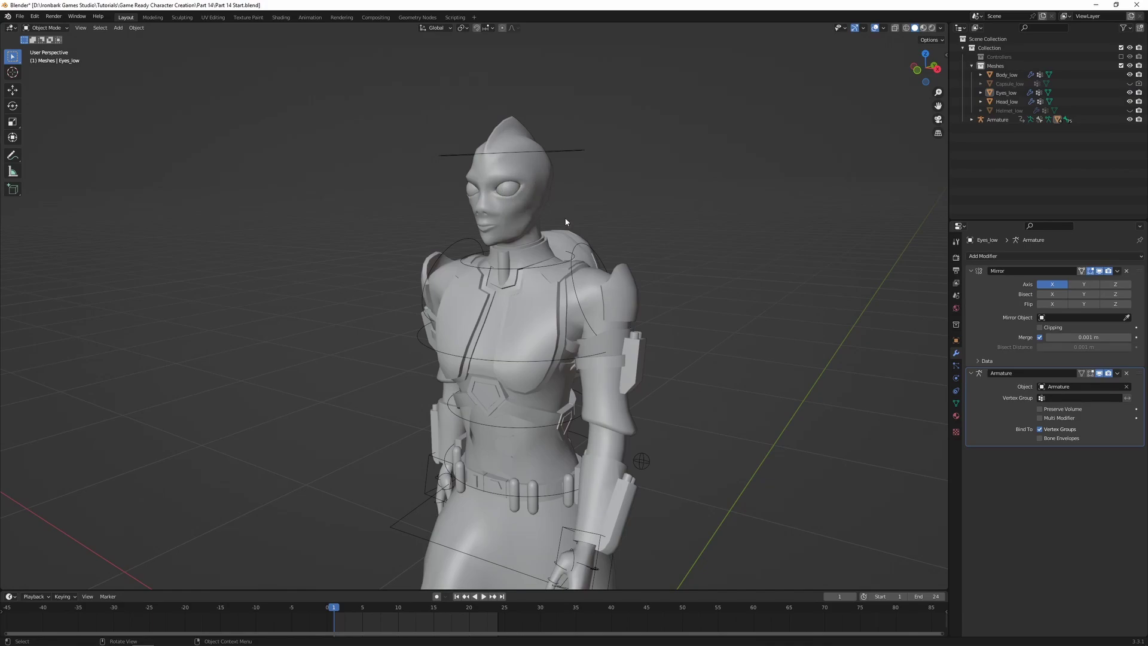
click(1129, 110)
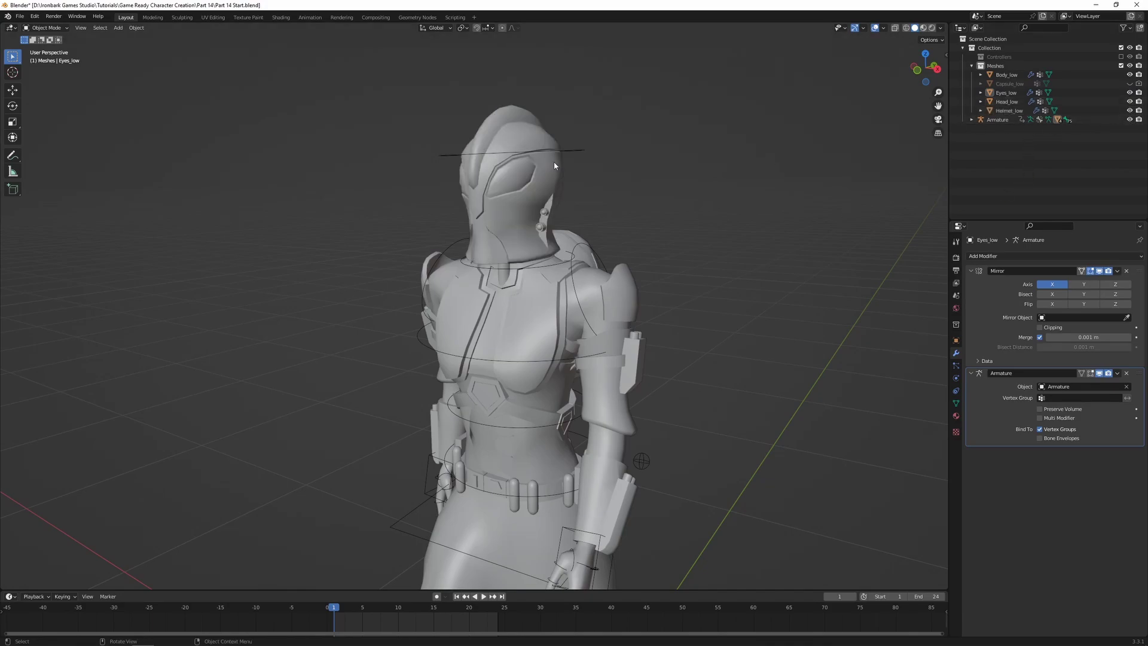
click(1129, 110)
Step: Apply the Mirror modifier on the eyes and join them into the head mesh
click(1007, 94)
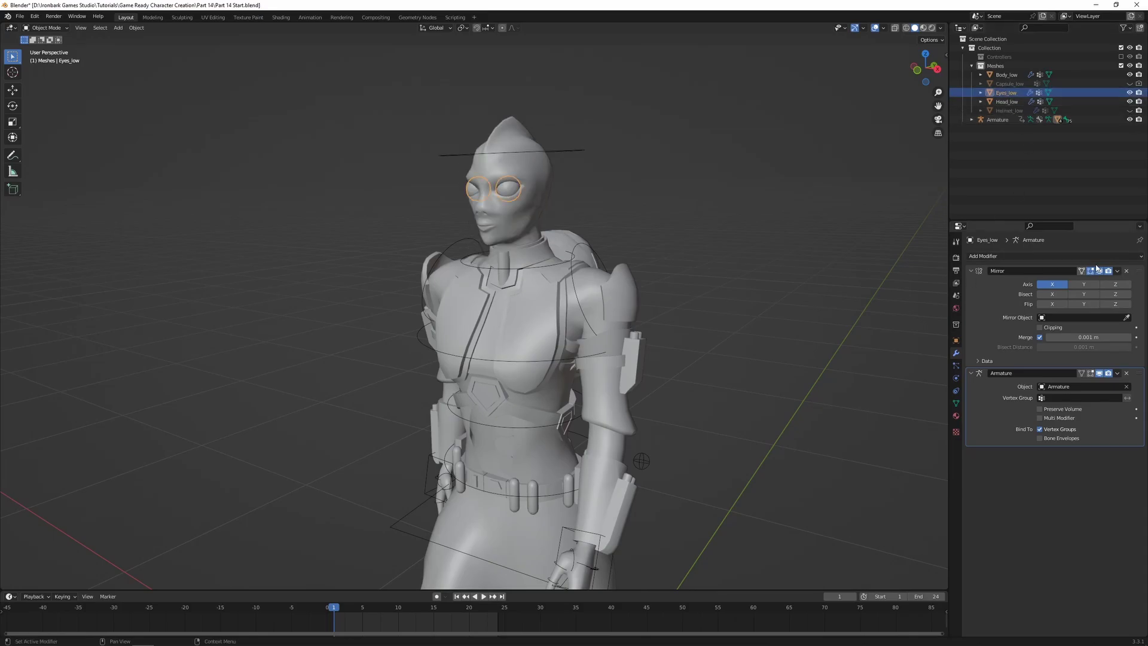
click(1117, 271)
click(1097, 285)
shift+click(540, 179)
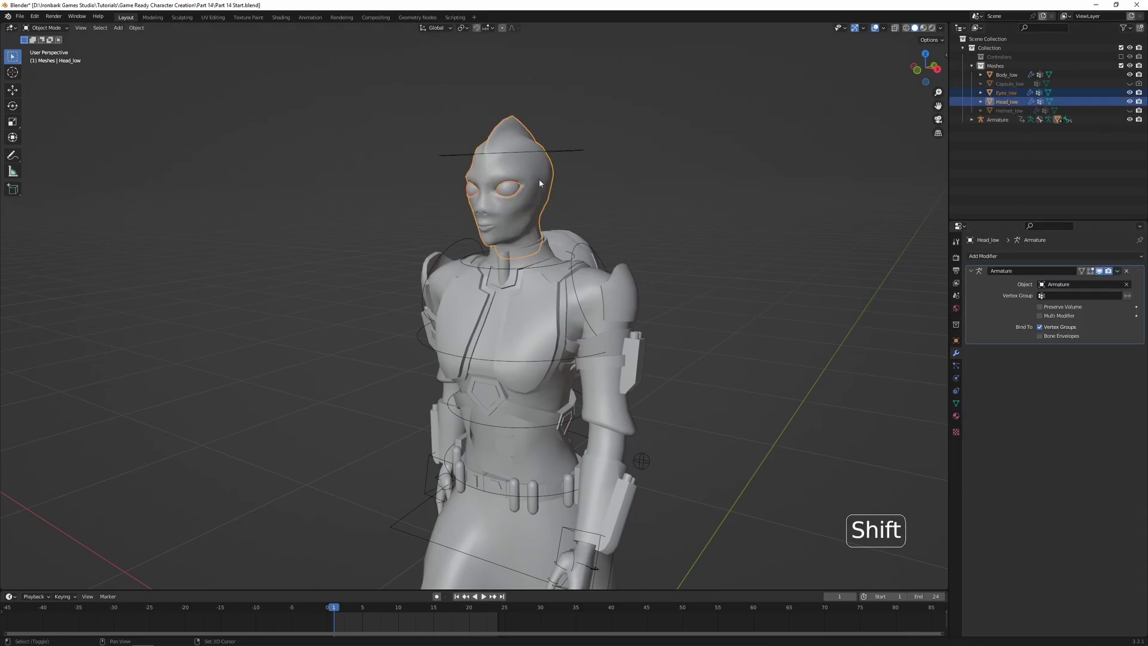
key(ctrl+j)
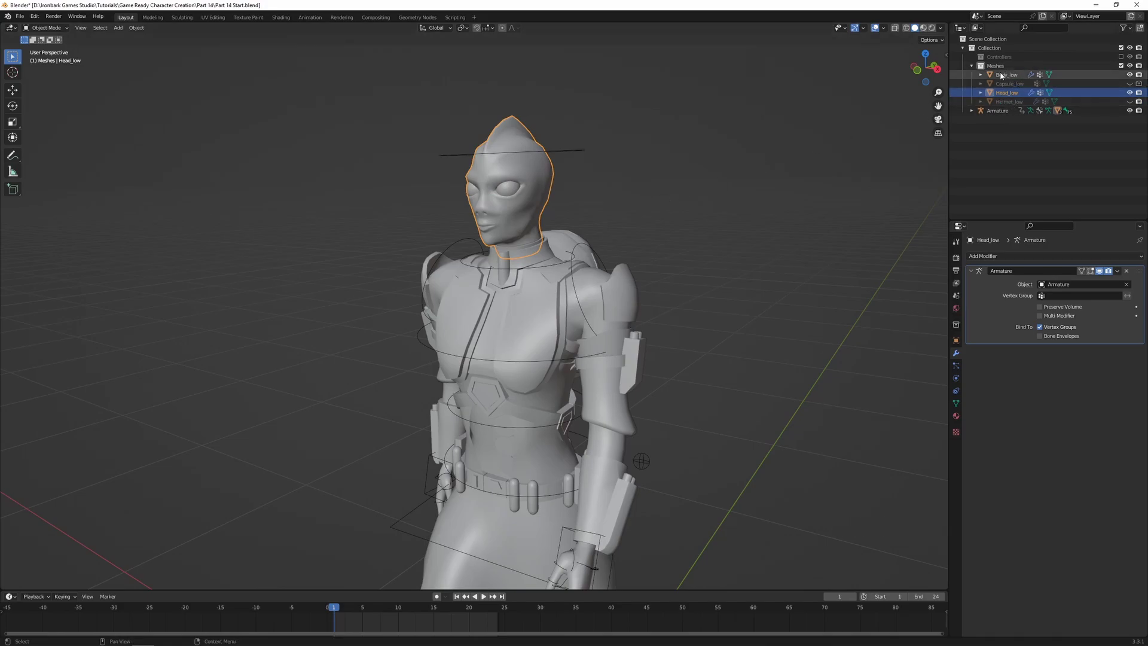
Step: Unhide the helmet and clear the selection
click(1129, 101)
scroll(599, 231, down, 3)
shift+middle_drag(599, 231, 653, 269)
scroll(651, 209, down, 3)
click(640, 210)
scroll(640, 210, down, 2)
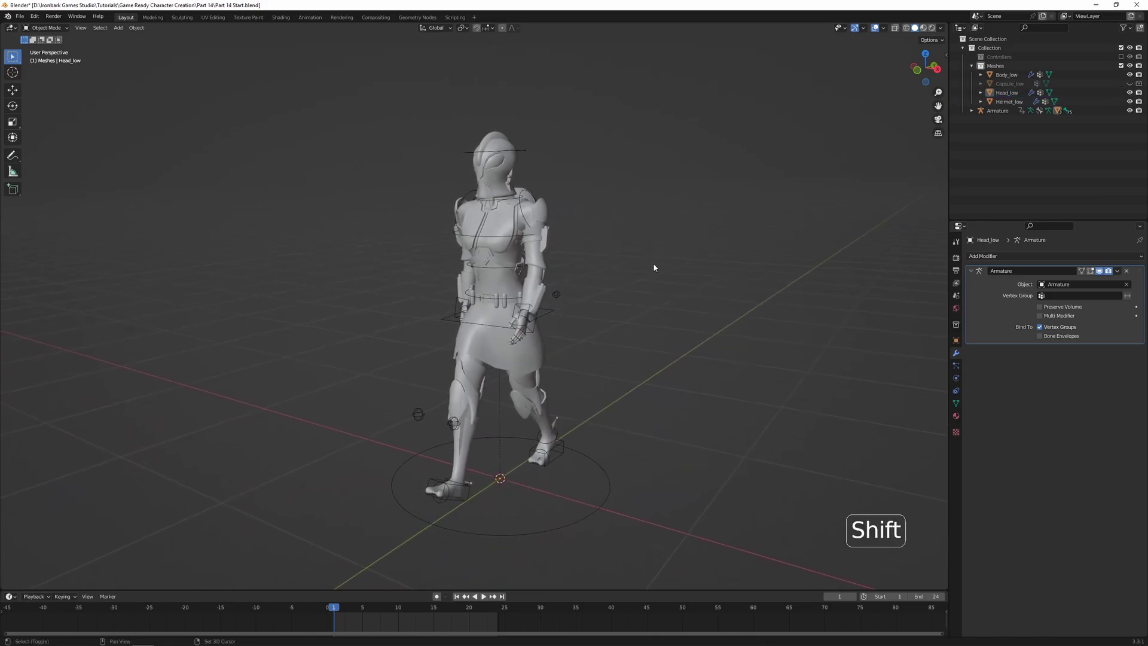
Step: Check the joined body mesh's transform values and apply its scale
click(533, 350)
key(n)
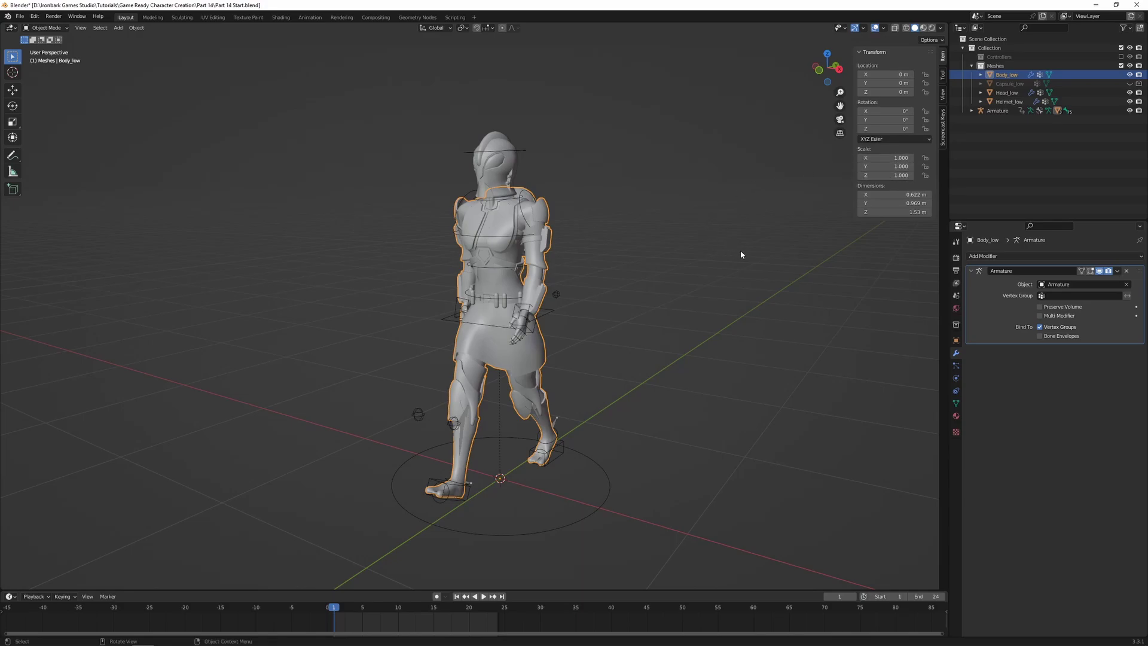
key(ctrl+a)
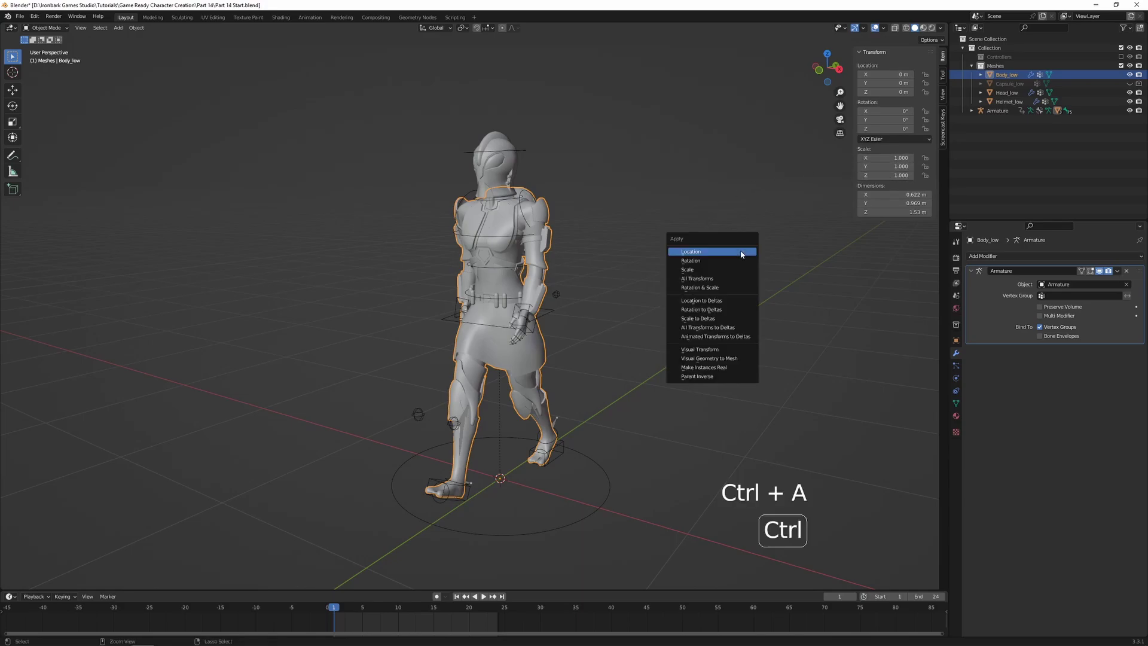
click(693, 272)
key(n)
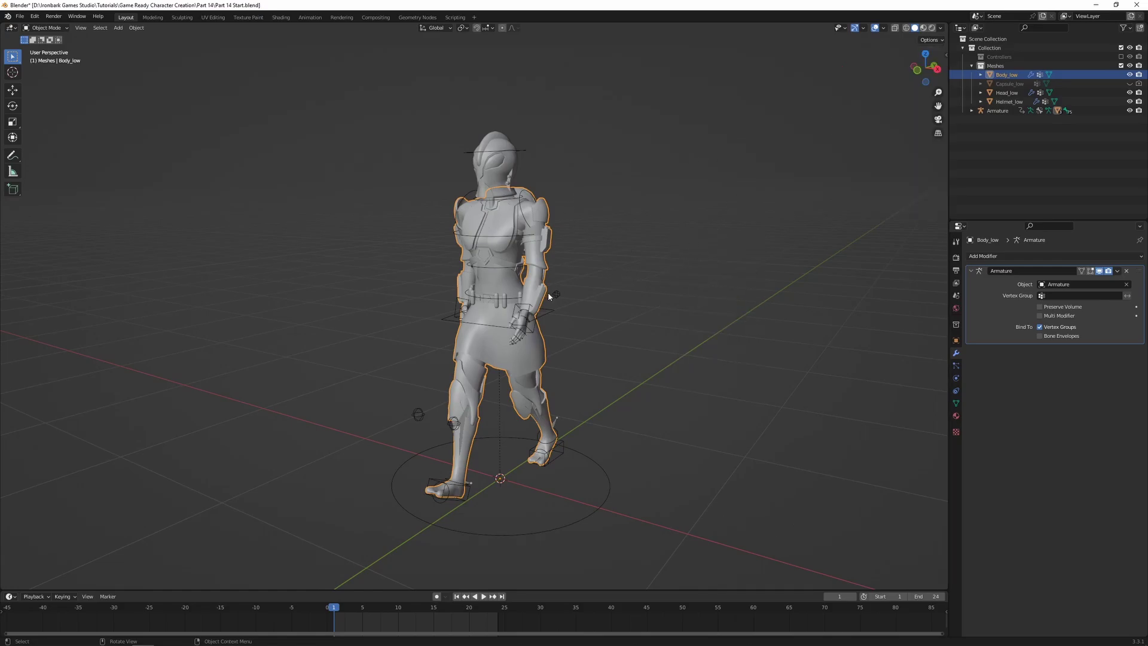
Step: Export the character meshes and armature as an FBX named Fleur_Default, limited to selected objects
drag(293, 120, 709, 540)
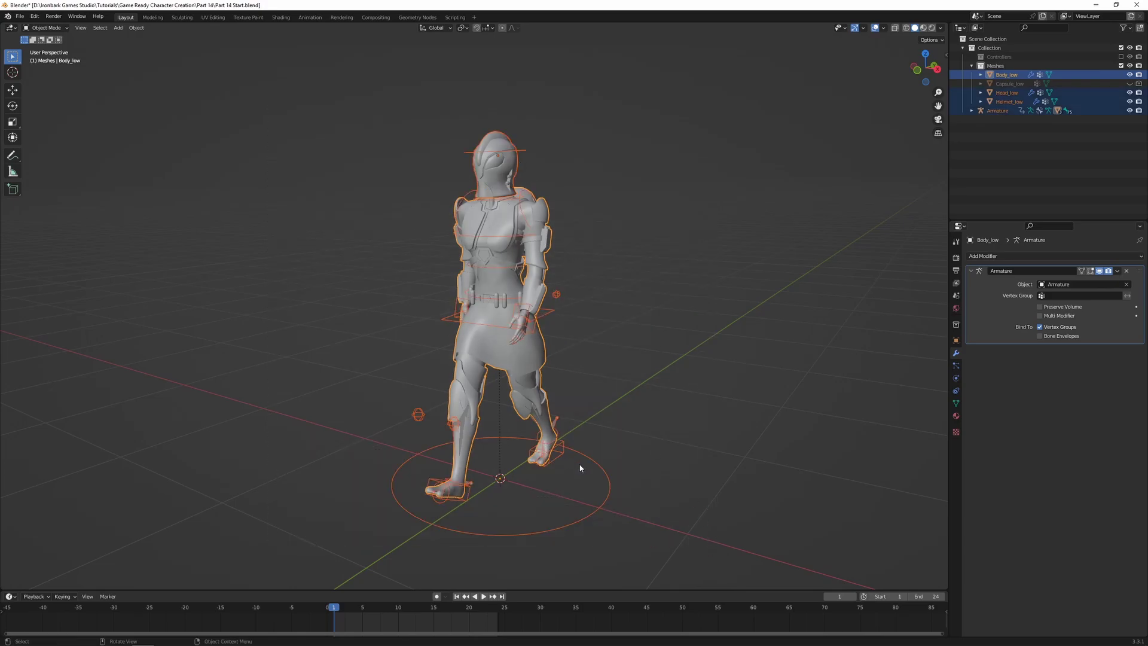
shift+click(602, 471)
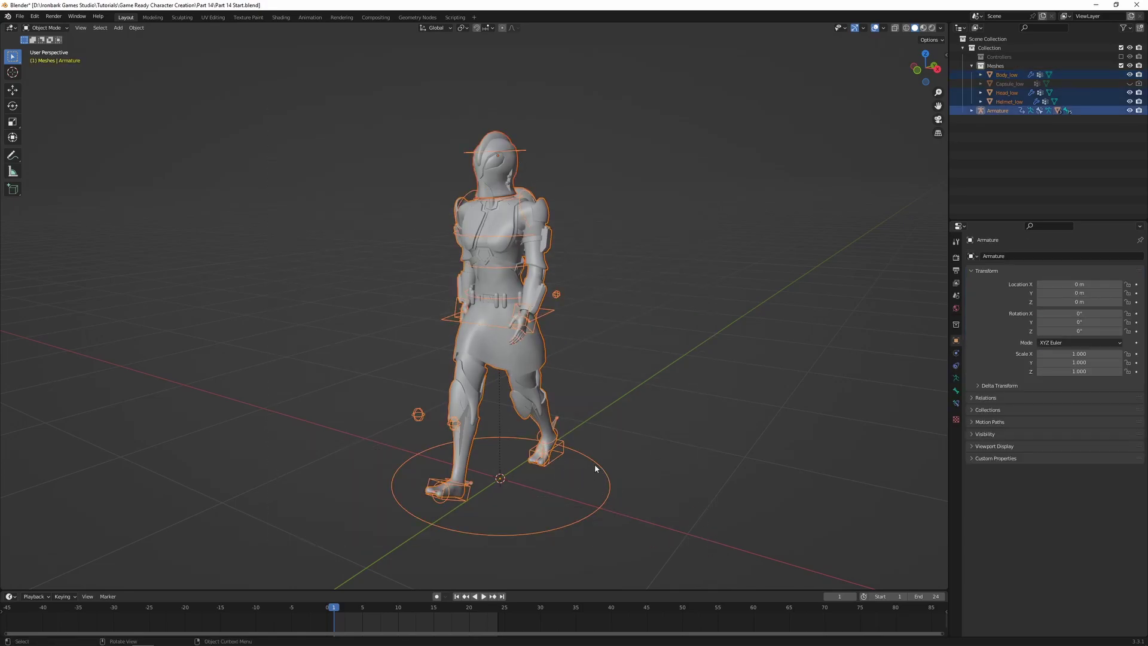
click(21, 17)
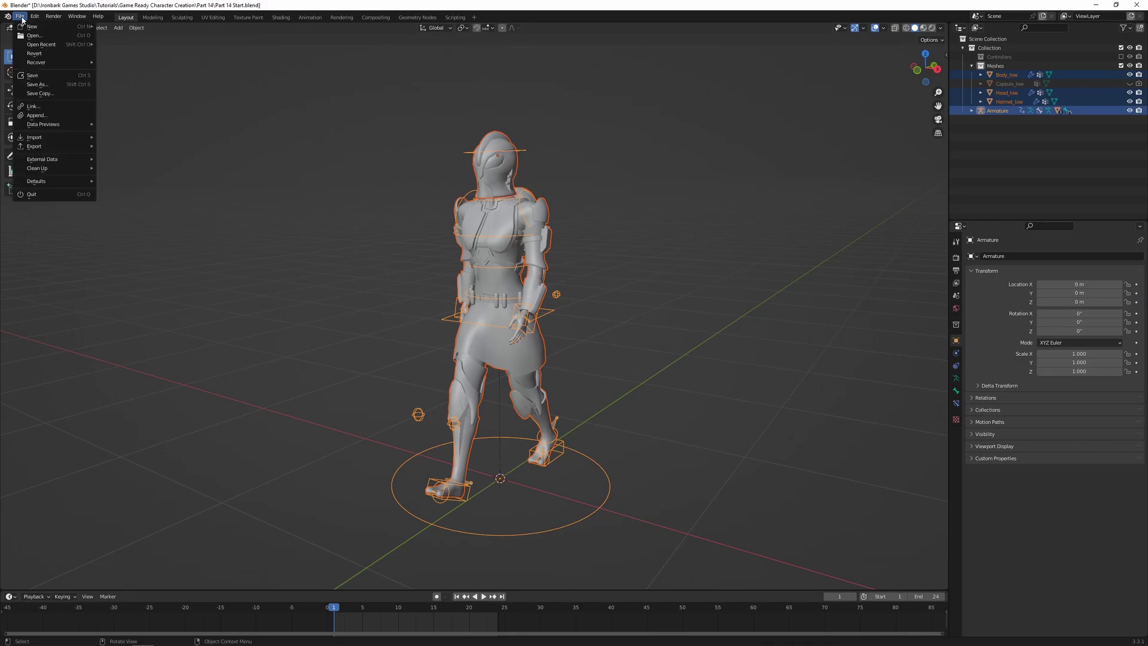
mouse_move(48, 148)
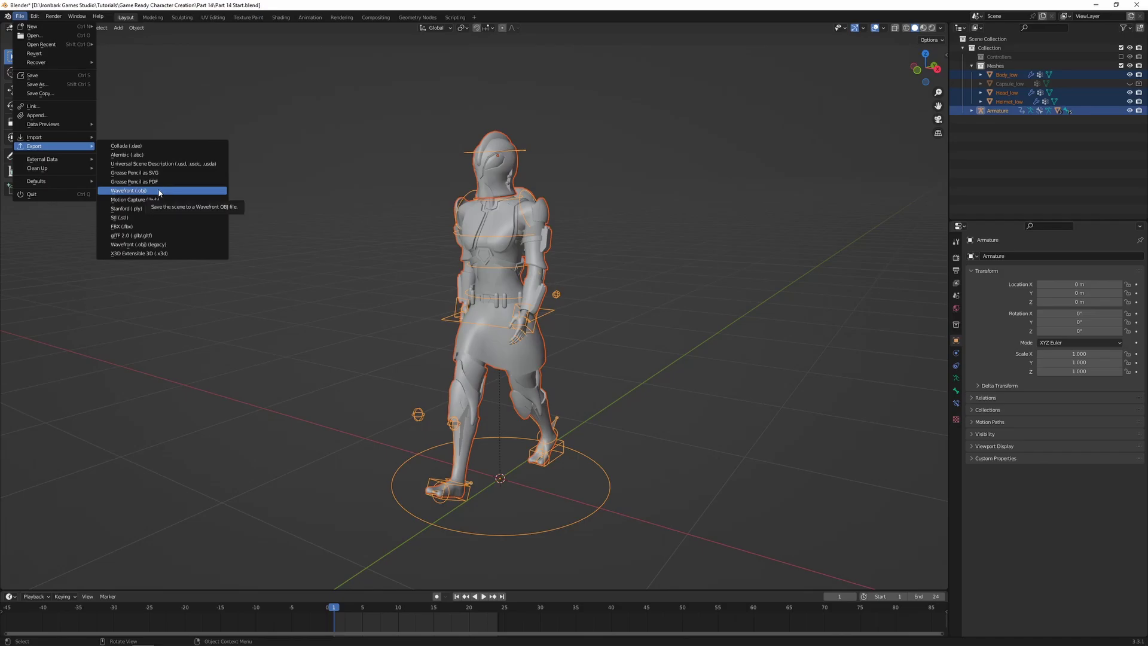
click(136, 227)
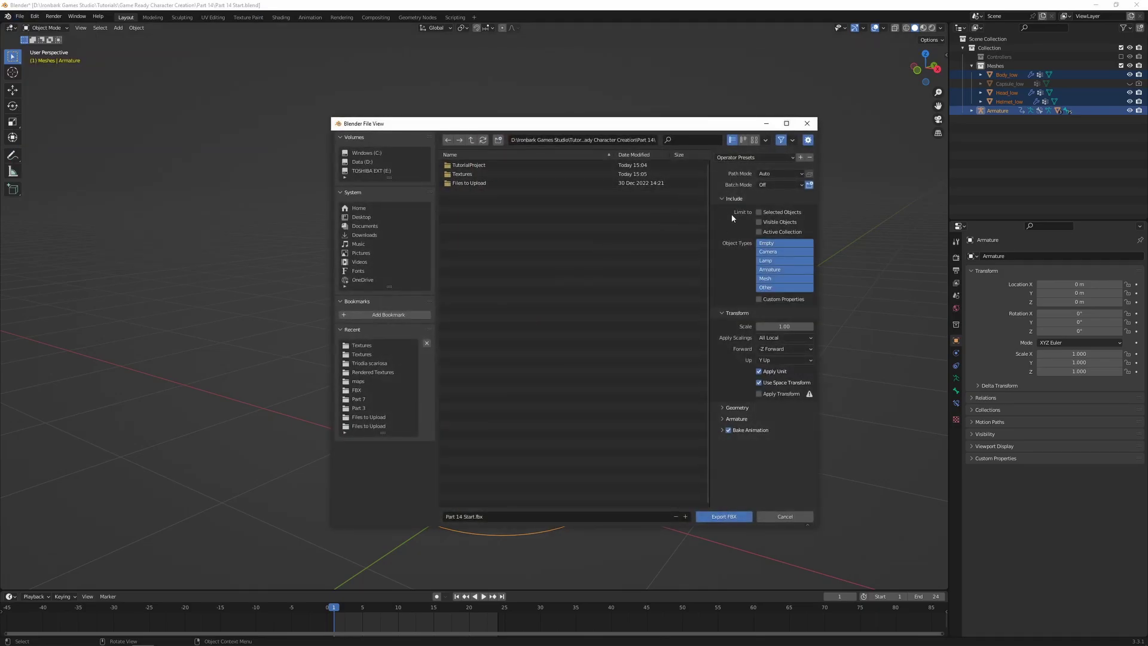
click(770, 213)
click(491, 517)
text(Fleur_Default)
key(Return)
click(731, 518)
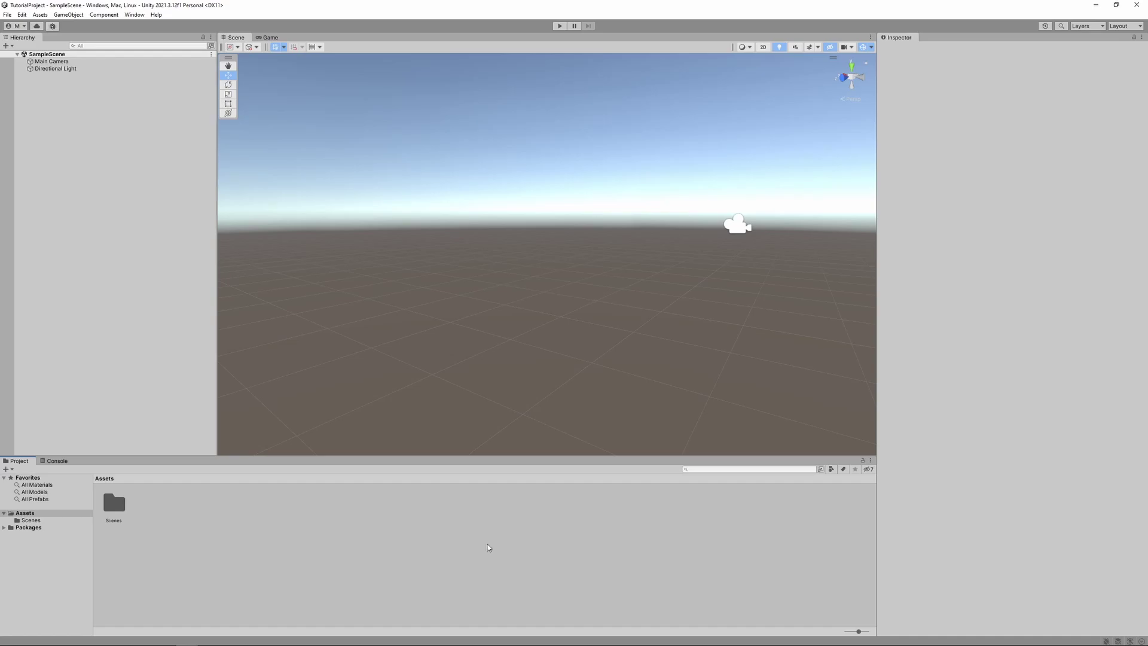
Step: Import Fleur_Default.fbx from the Part 14 folder into the Unity project's Assets and place the model in SampleScene
key(alt+Tab)
click(226, 183)
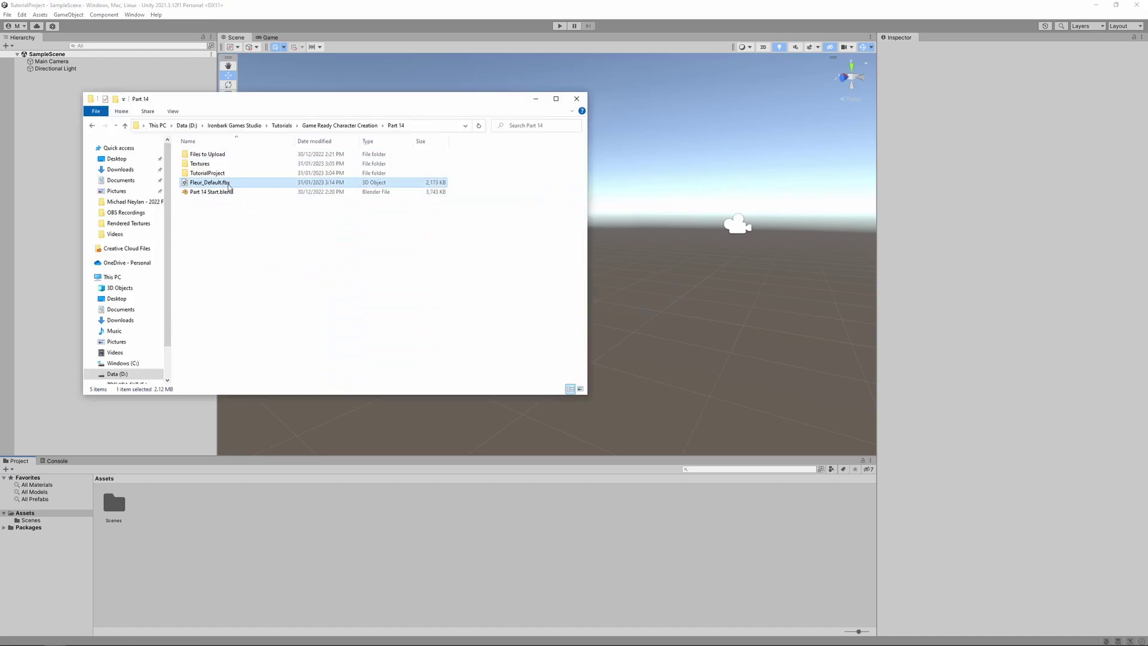
drag(226, 182, 191, 520)
click(261, 526)
click(153, 505)
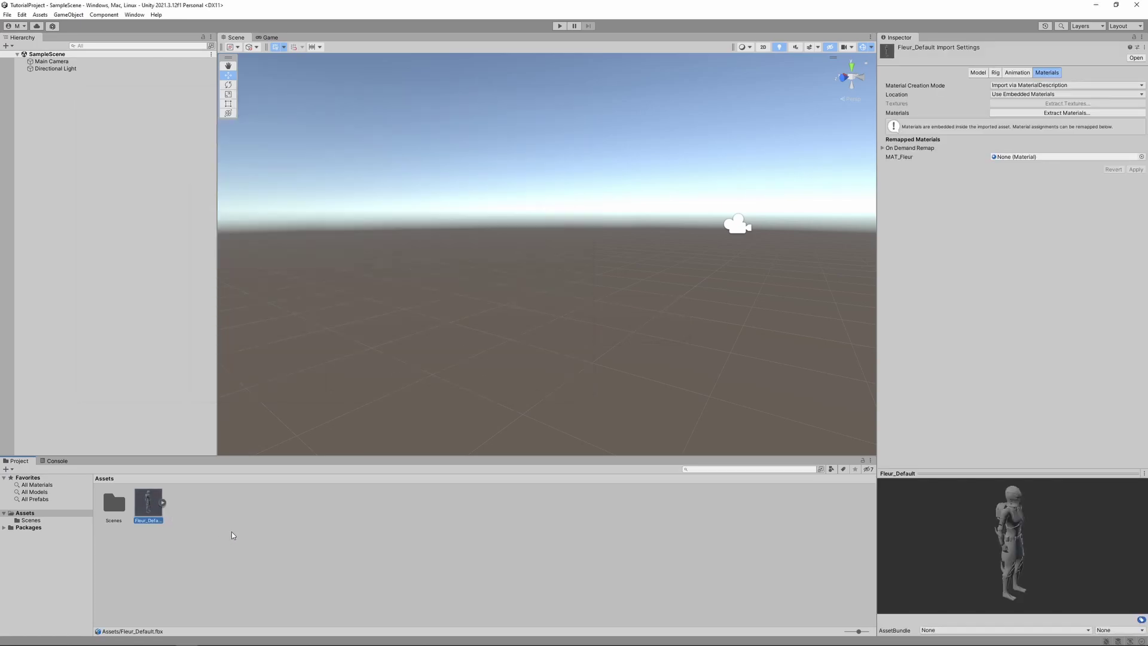
drag(159, 518, 128, 257)
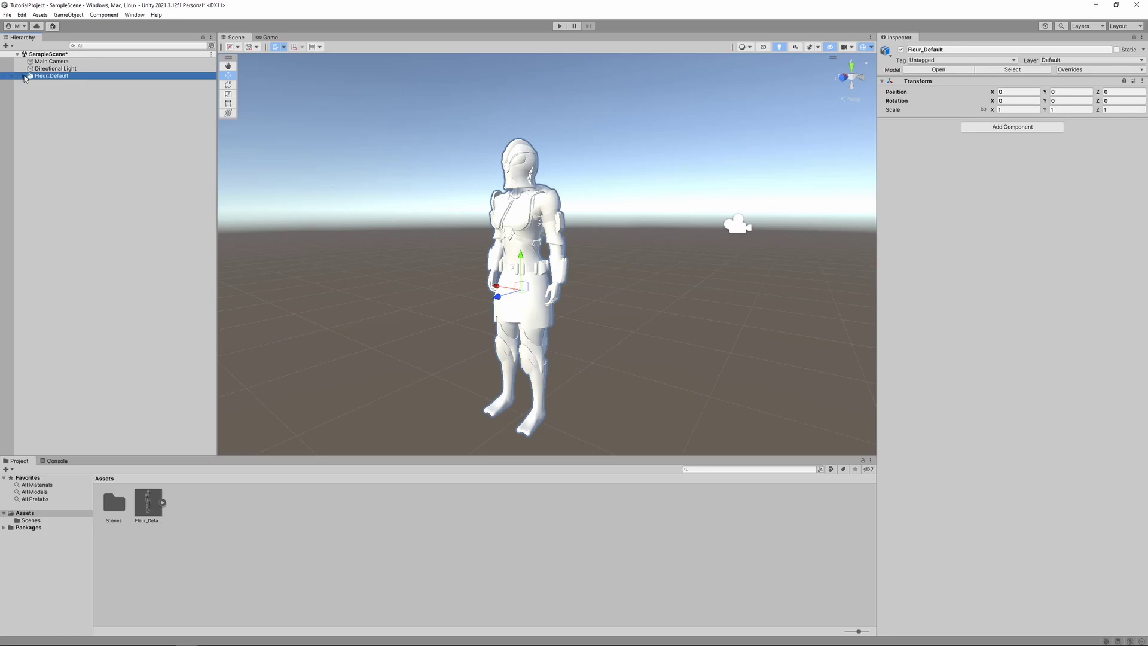
Step: Expand Fleur_Default in the scene and examine the rotation and scale of its armature, body, head and helmet
click(24, 76)
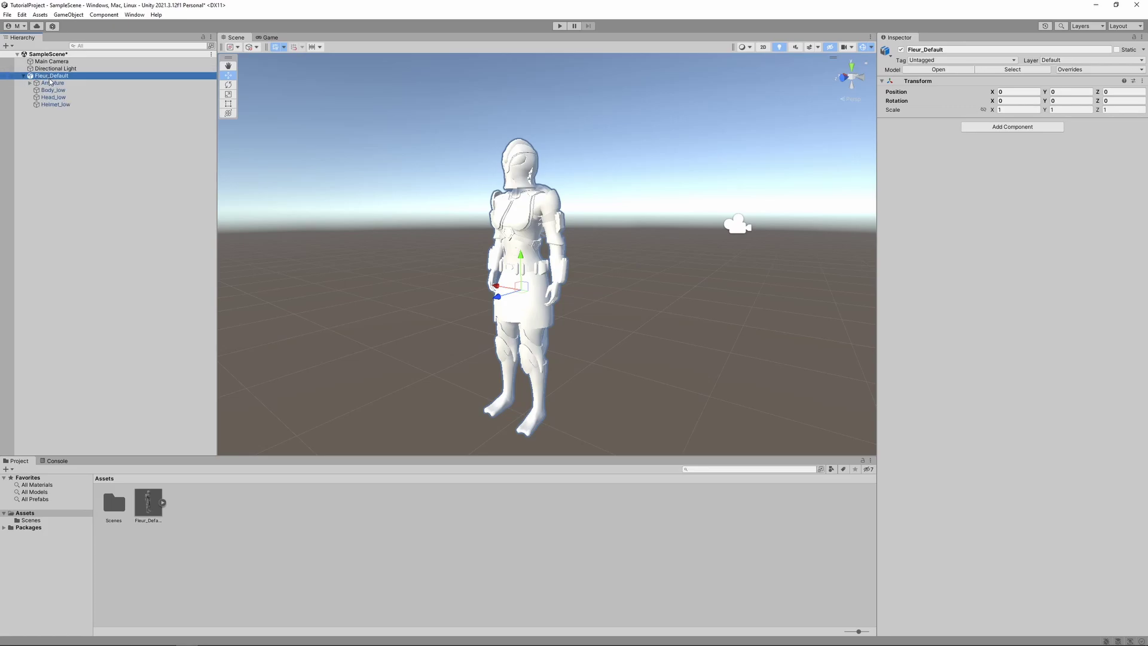
click(52, 83)
click(52, 90)
click(53, 97)
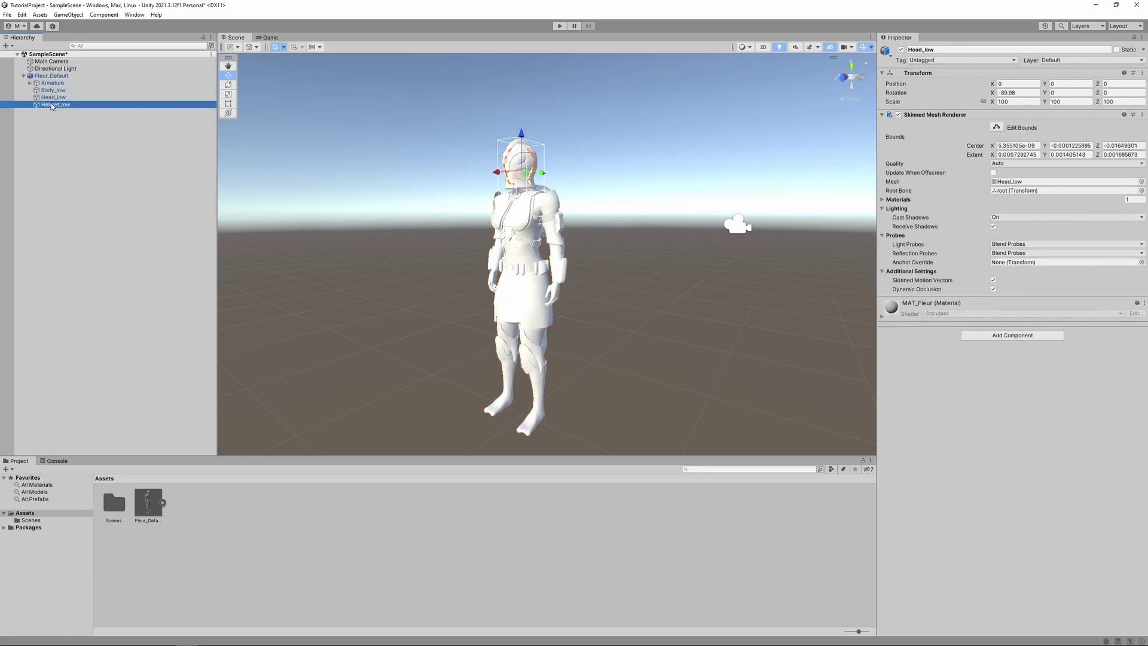
click(60, 104)
click(59, 91)
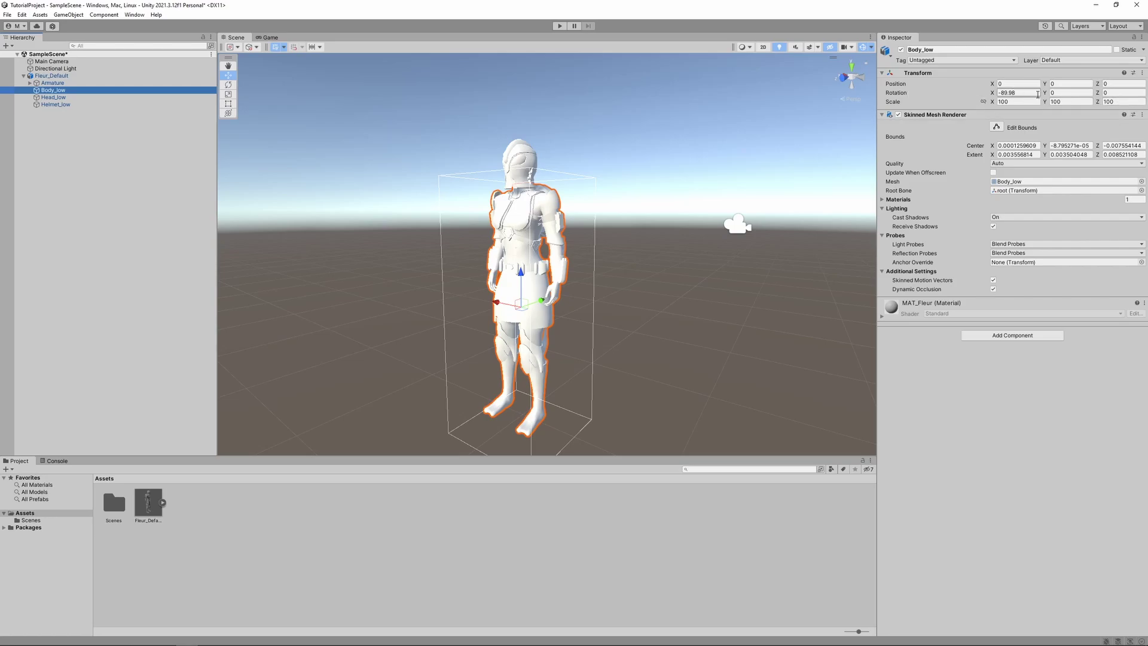
click(84, 97)
click(65, 105)
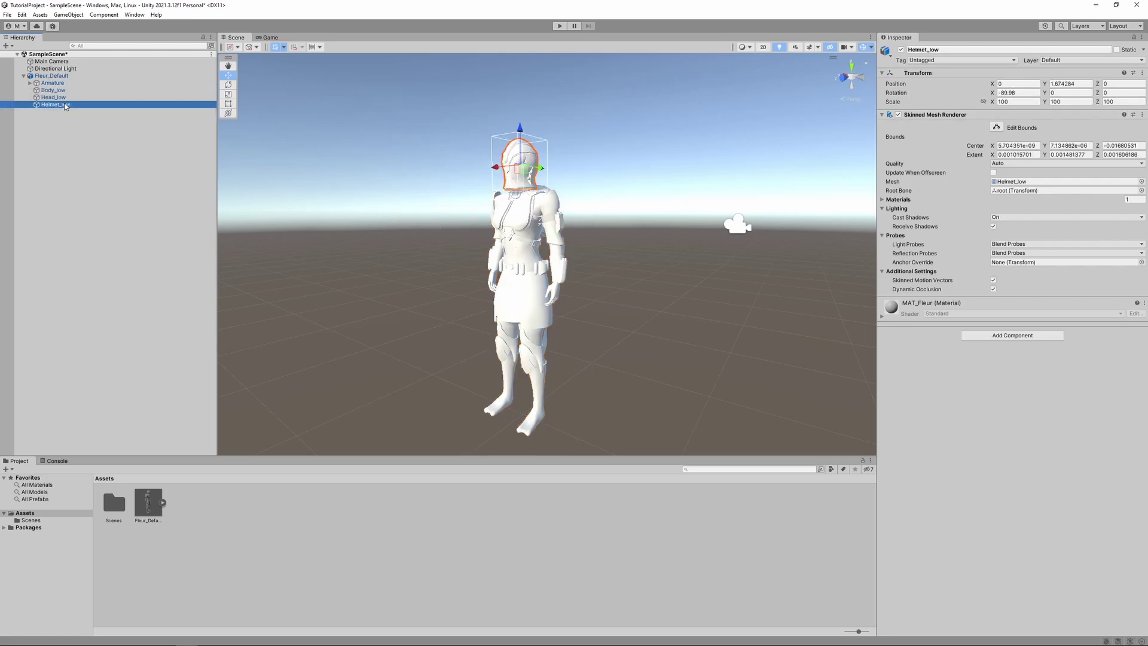
click(67, 98)
click(71, 83)
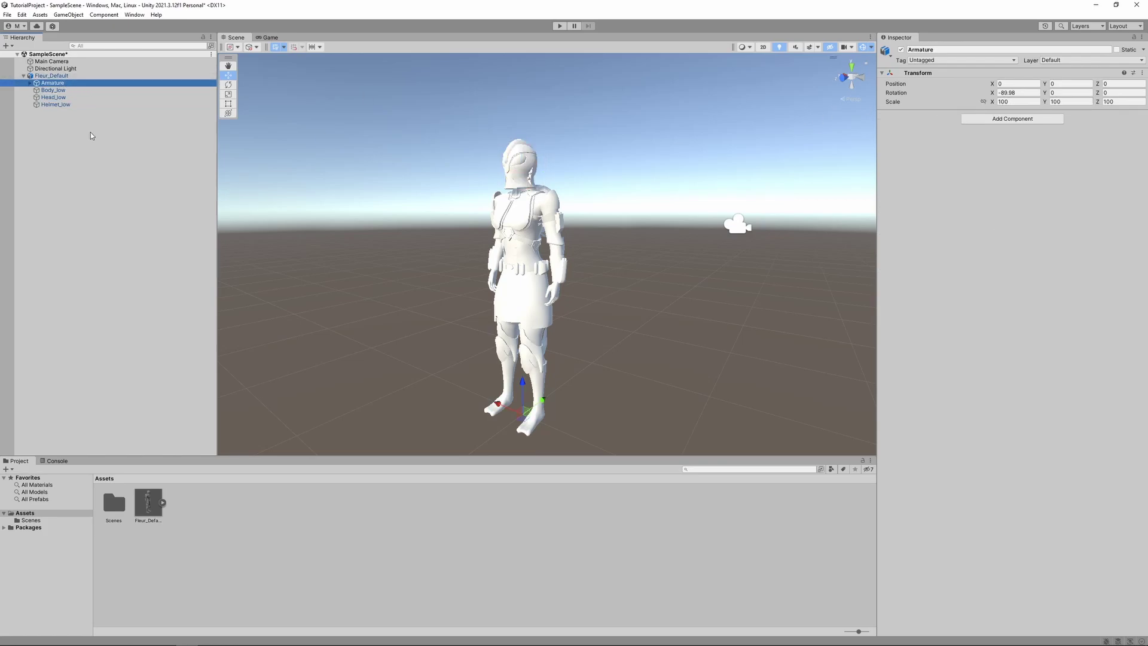
Step: Expand the armature and its root bone, and examine the bone hierarchy and transform values
click(29, 83)
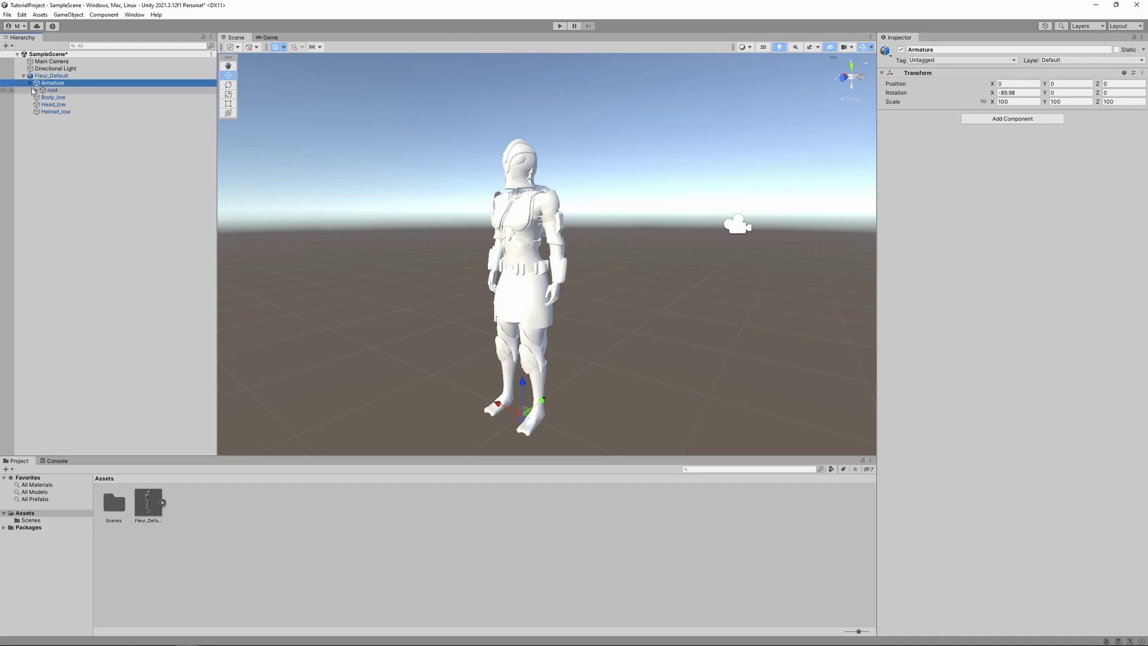
click(37, 90)
click(70, 91)
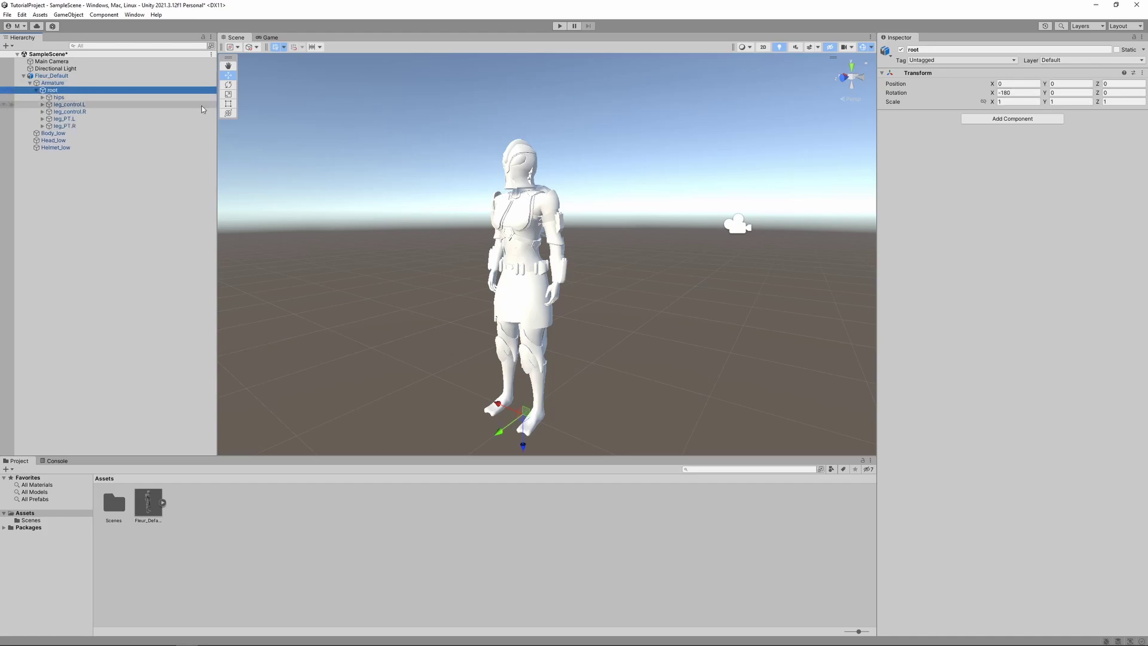
click(66, 98)
click(73, 83)
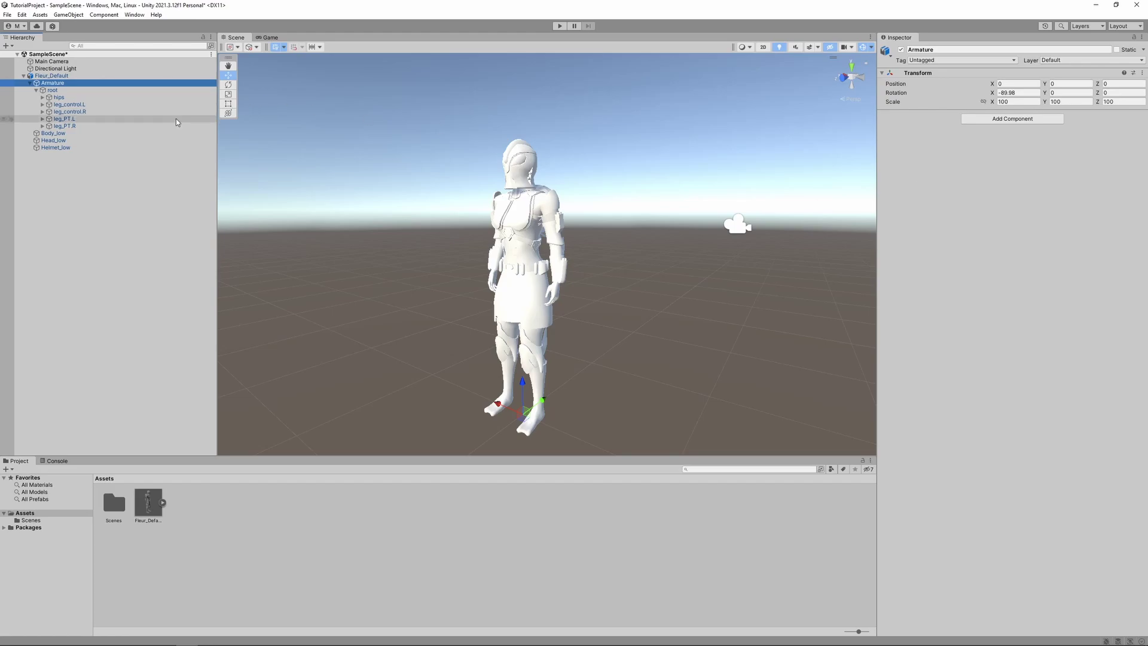
Step: Try raising the leg_control.L bone to test whether it affects the character mesh
click(67, 104)
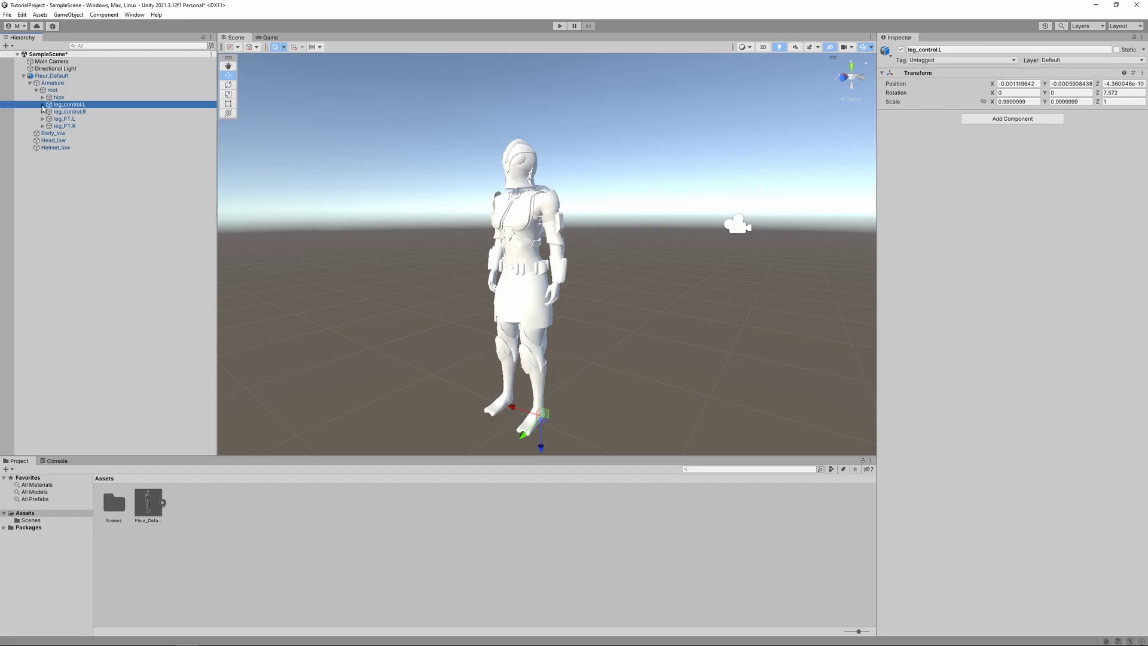
click(43, 104)
click(42, 104)
drag(541, 445, 542, 422)
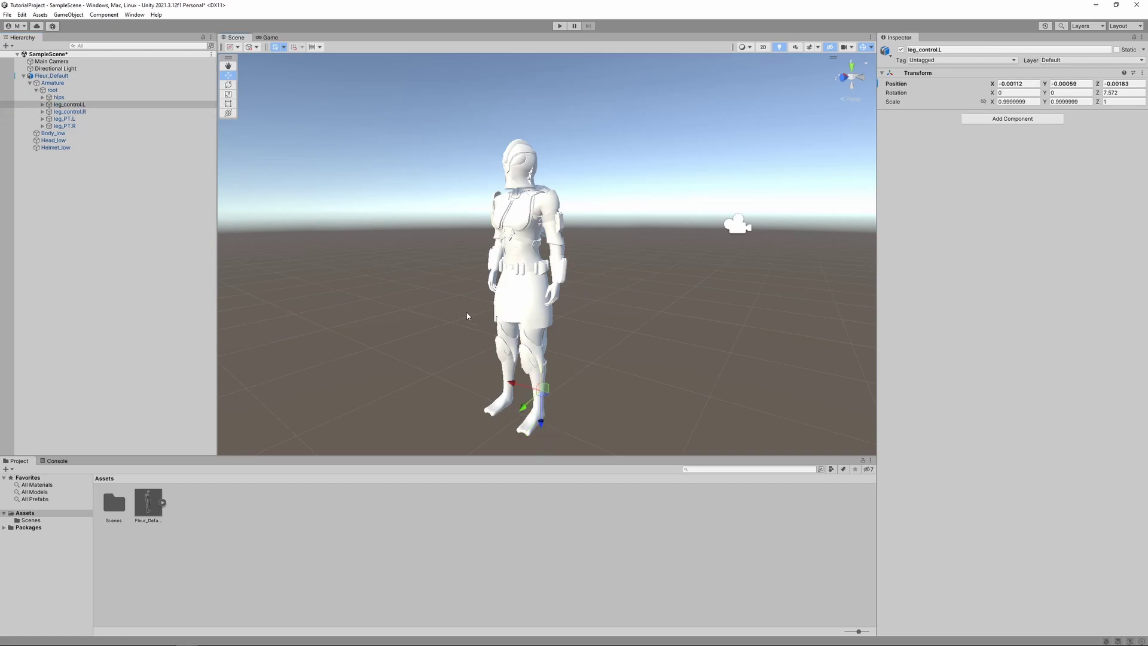
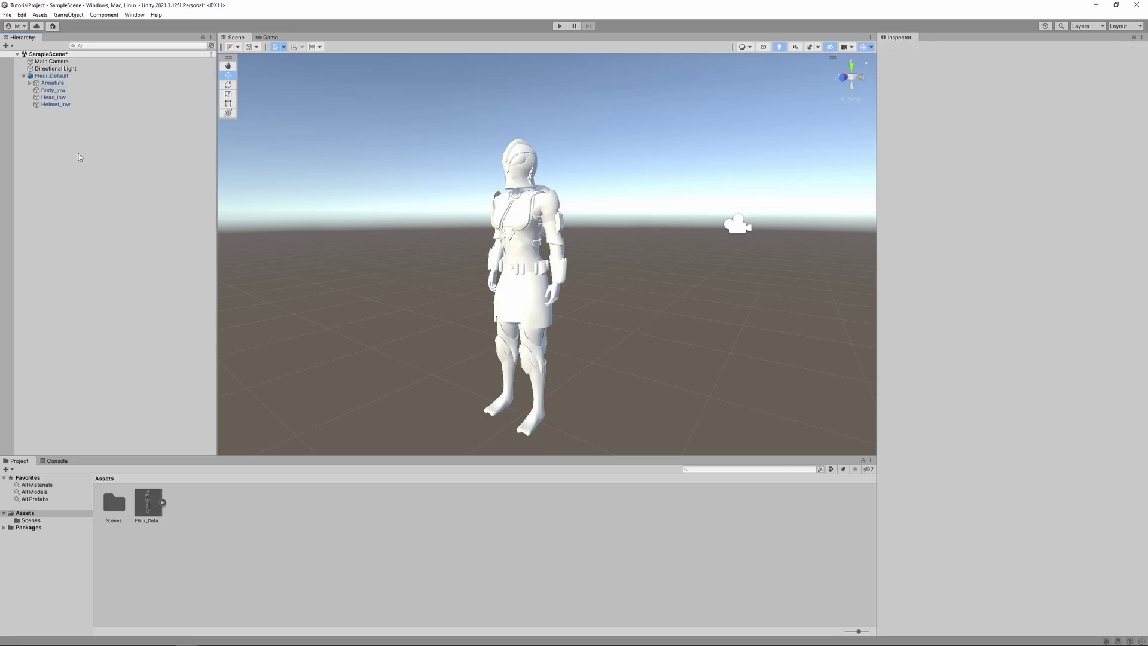
Step: Switch back to Blender and save the character file
key(alt)
key(alt+Tab)
key(ctrl+s)
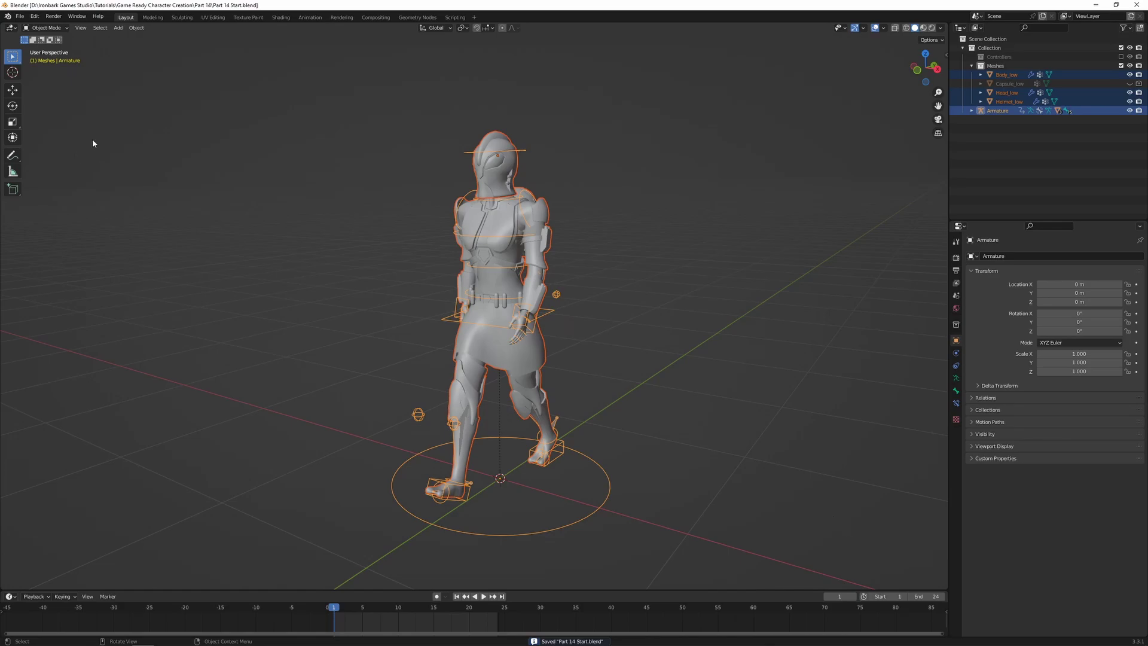
Step: Set up a new FBX export with FBX Units Scale, Apply Transform and Only Deform Bones enabled, and Add Leaf Bones disabled
click(20, 16)
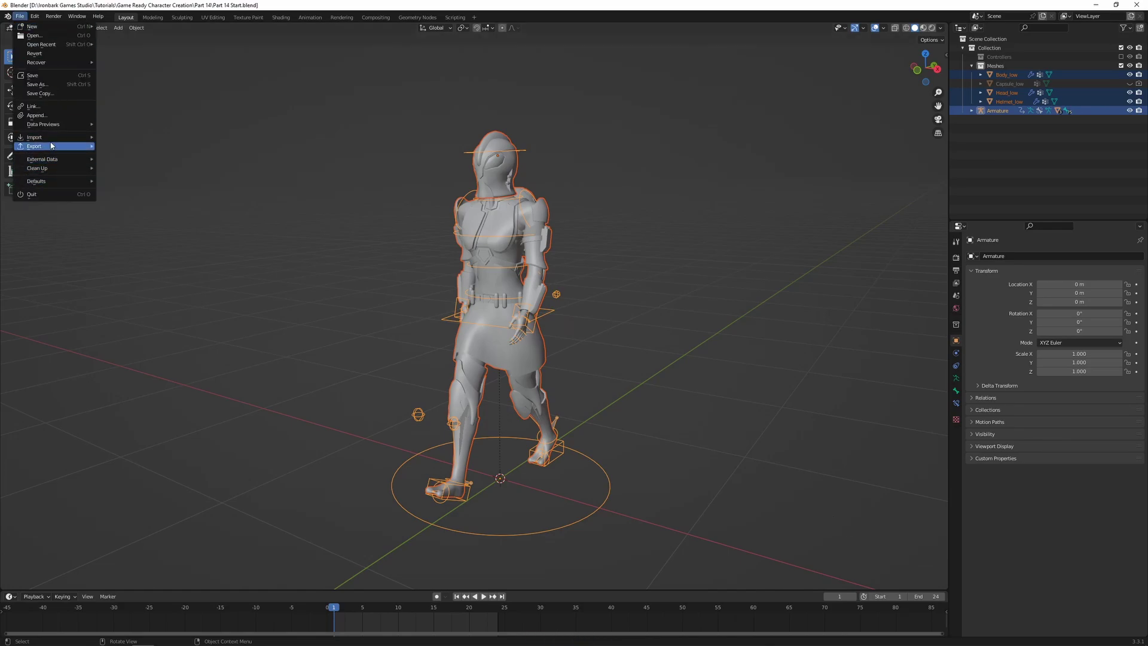
mouse_move(50, 147)
click(121, 227)
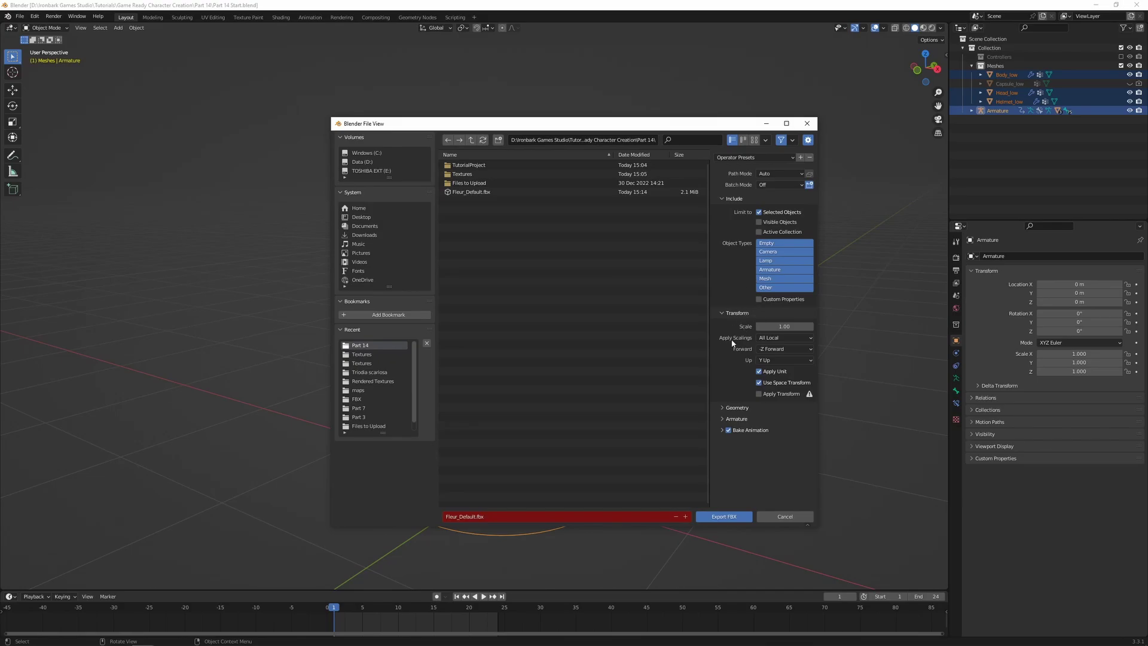
click(778, 338)
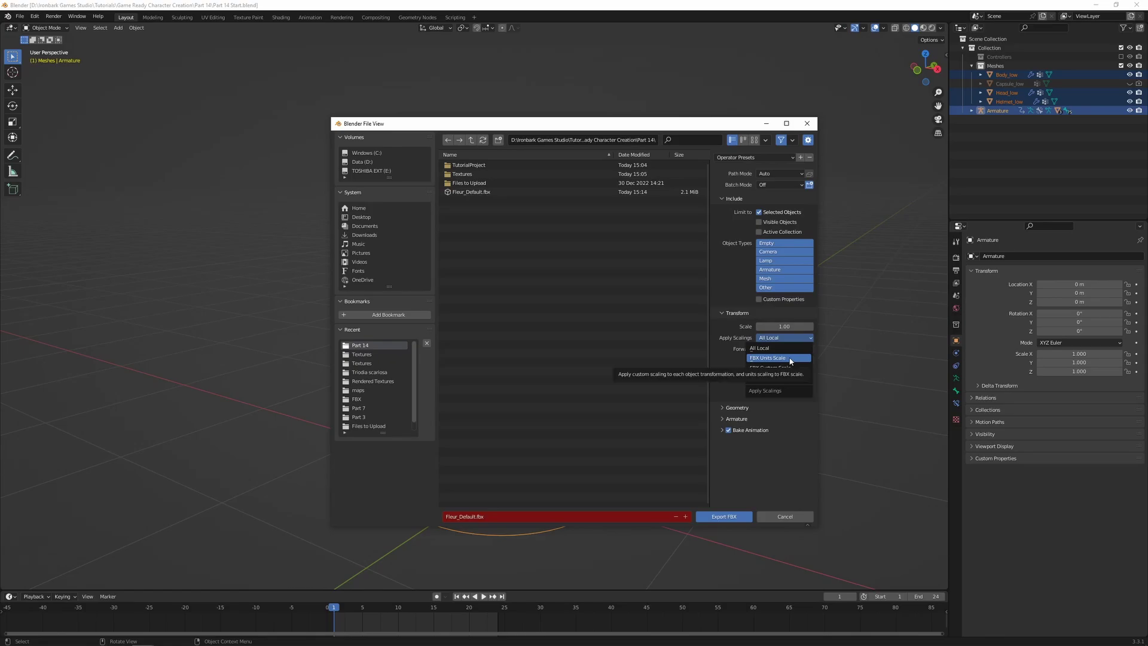
click(790, 359)
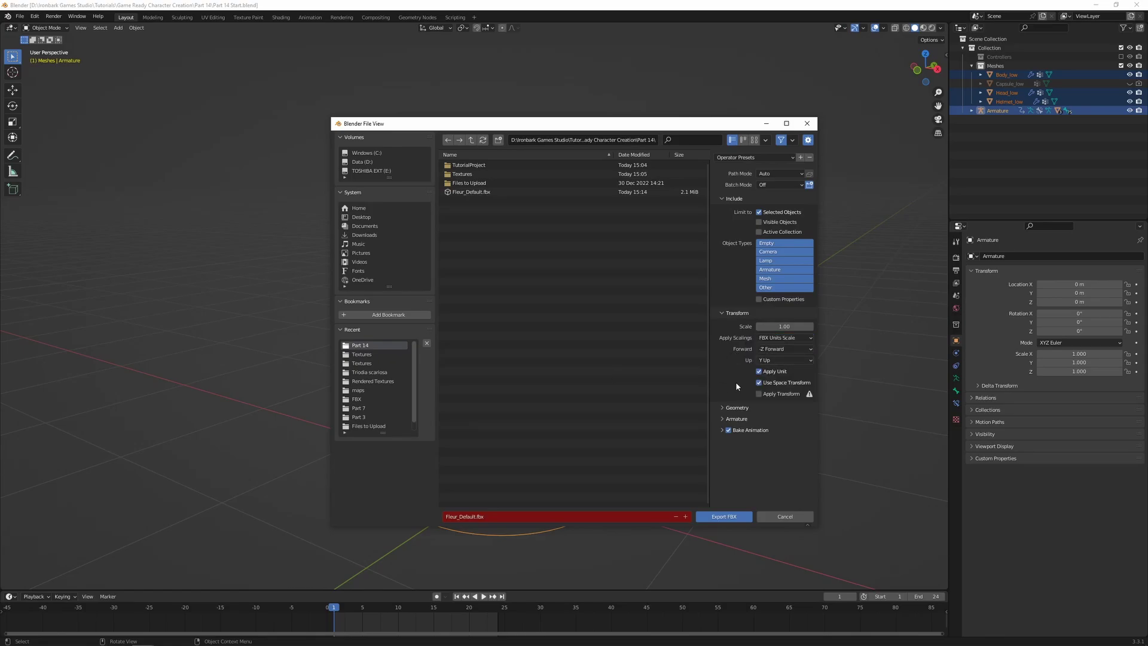
click(780, 396)
click(737, 419)
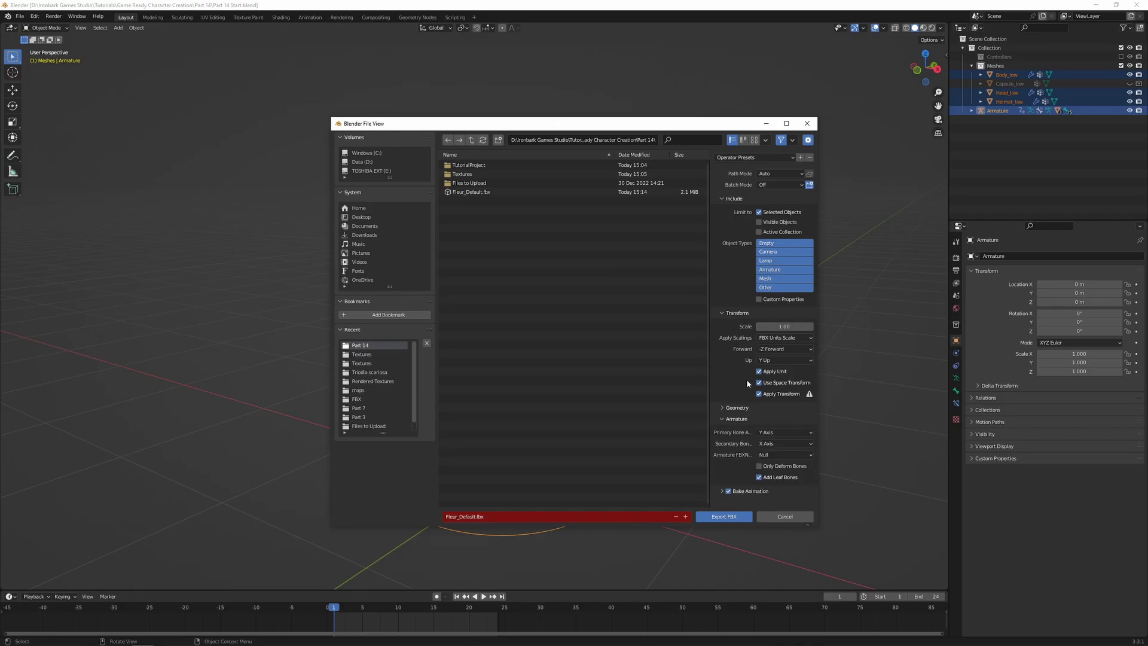
click(759, 466)
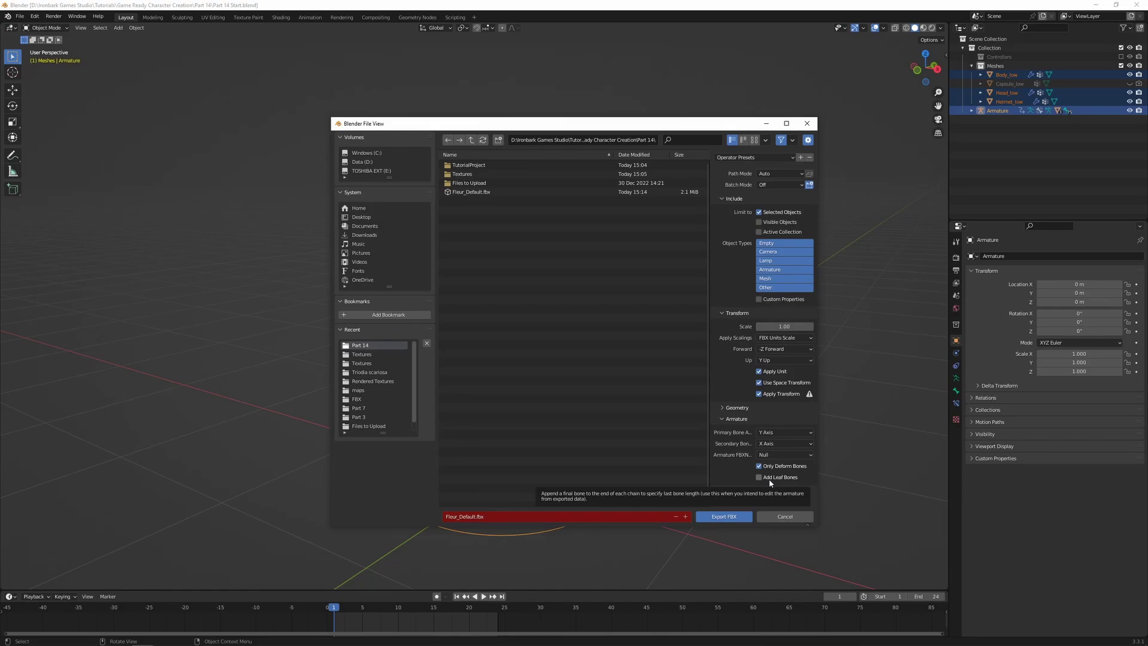
Step: Rename the export file as Fleur.fbx and export it
click(476, 516)
key(BackSpace)
key(BackSpace)
key(BackSpace)
key(BackSpace)
key(BackSpace)
key(BackSpace)
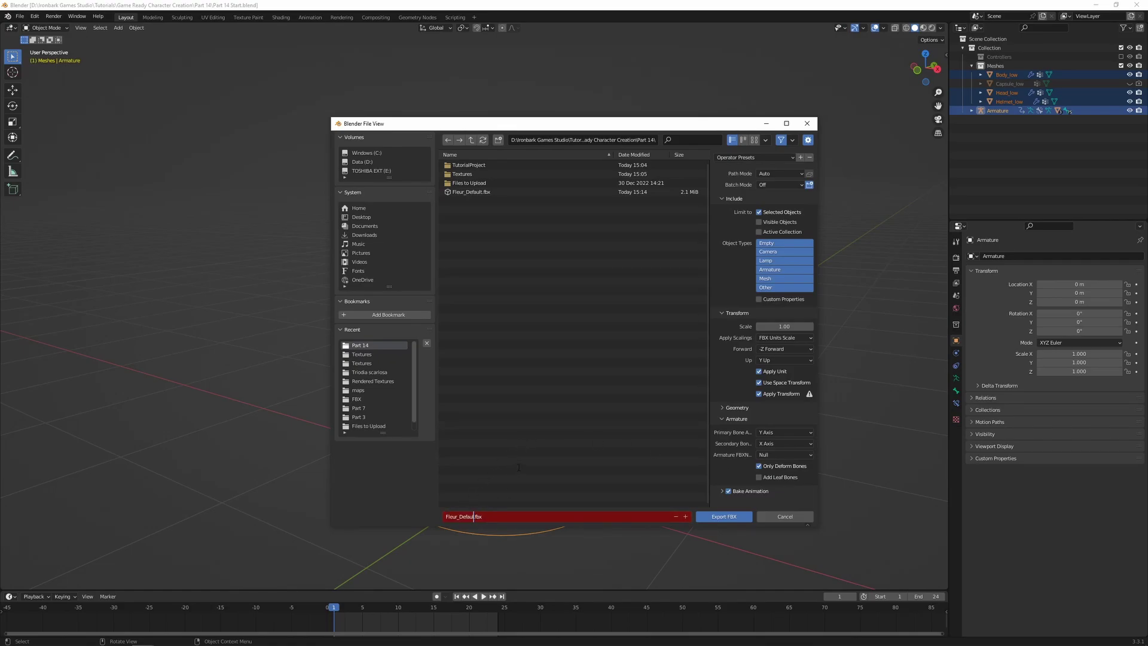
key(BackSpace)
key(BackSpace)
key(Return)
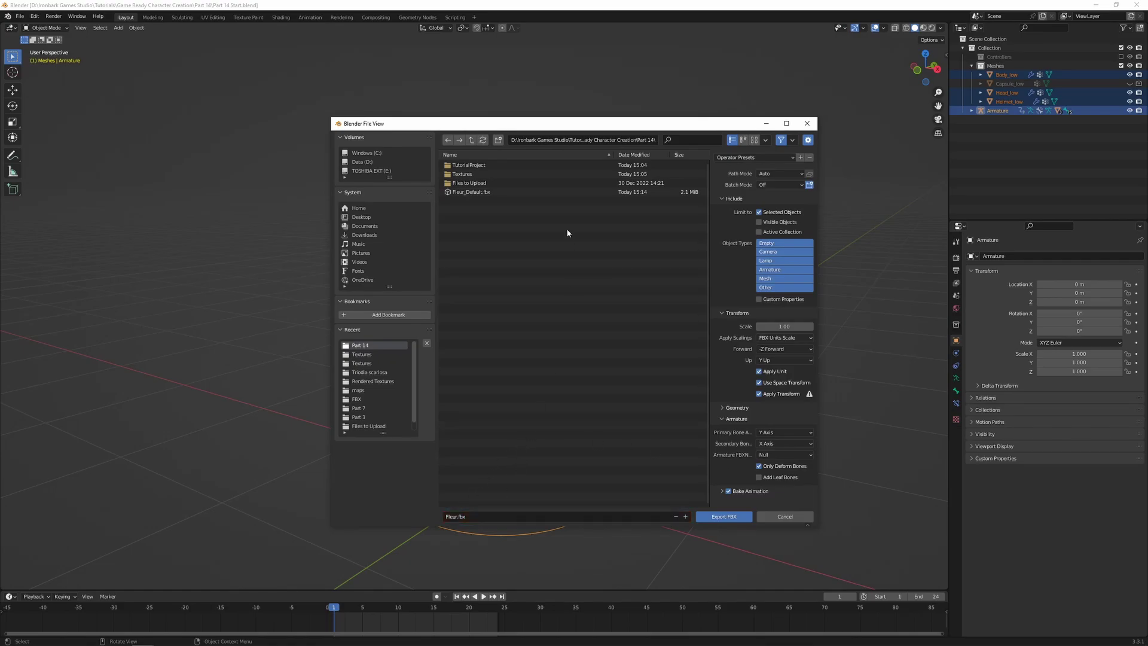
click(726, 517)
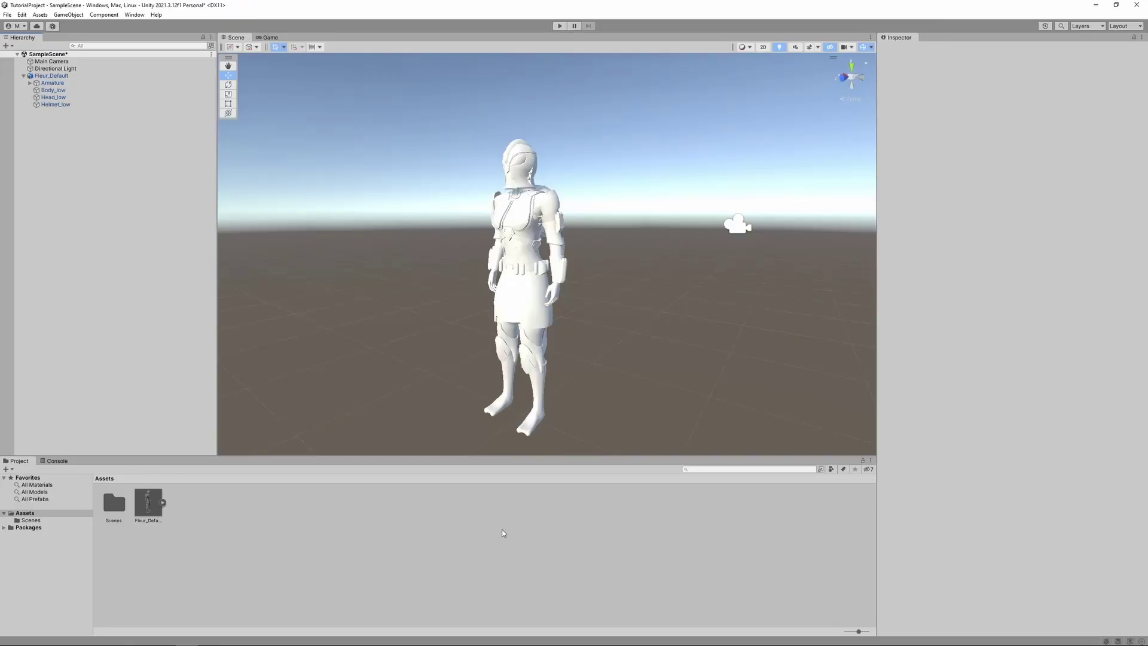
Step: Import Fleur.fbx from the Part 14 folder into the Unity project's Assets
key(alt+Tab)
click(204, 182)
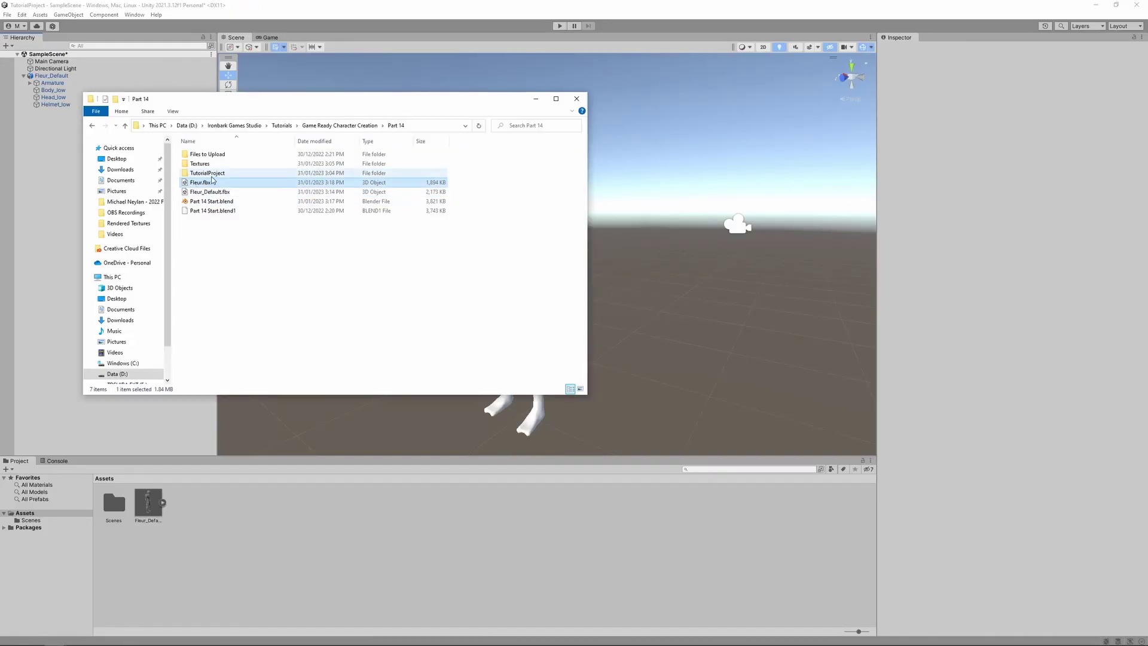
drag(205, 182, 227, 515)
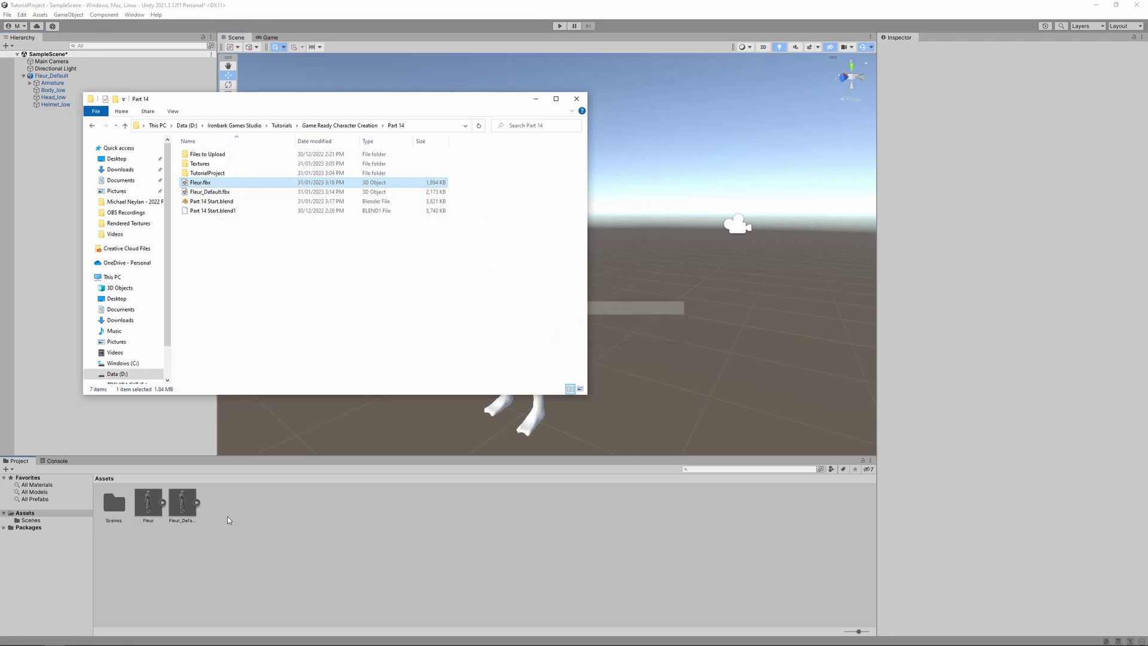
click(149, 504)
Step: Move Fleur_Default aside to about 1.3 on X and place the Fleur model in the scene beside it
click(51, 76)
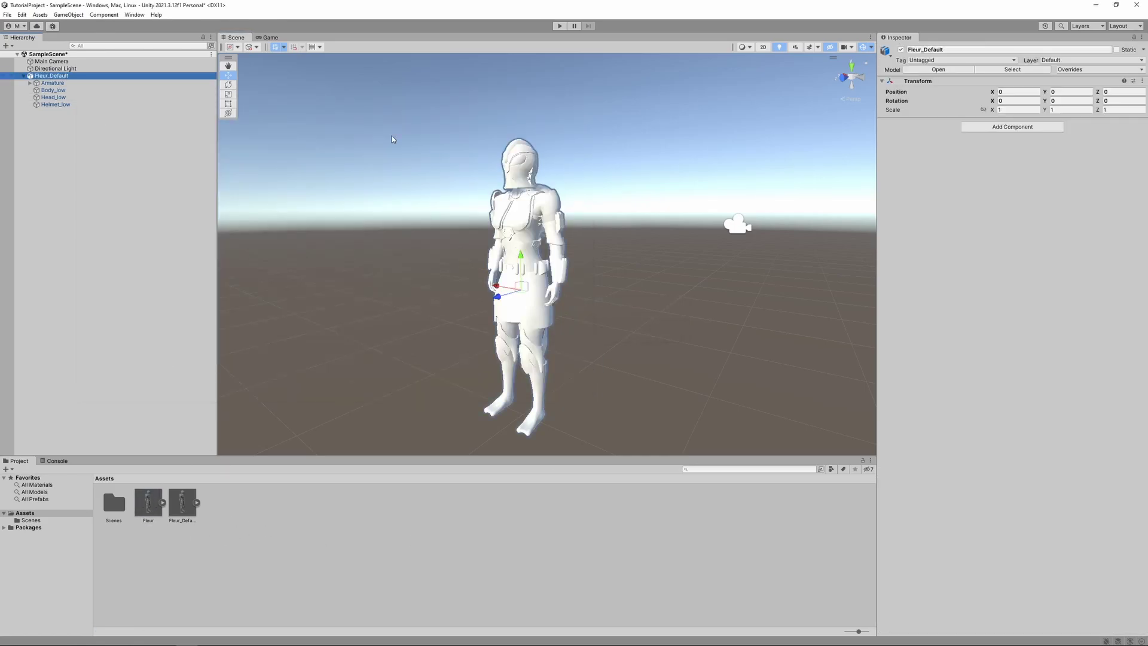
drag(497, 286, 385, 263)
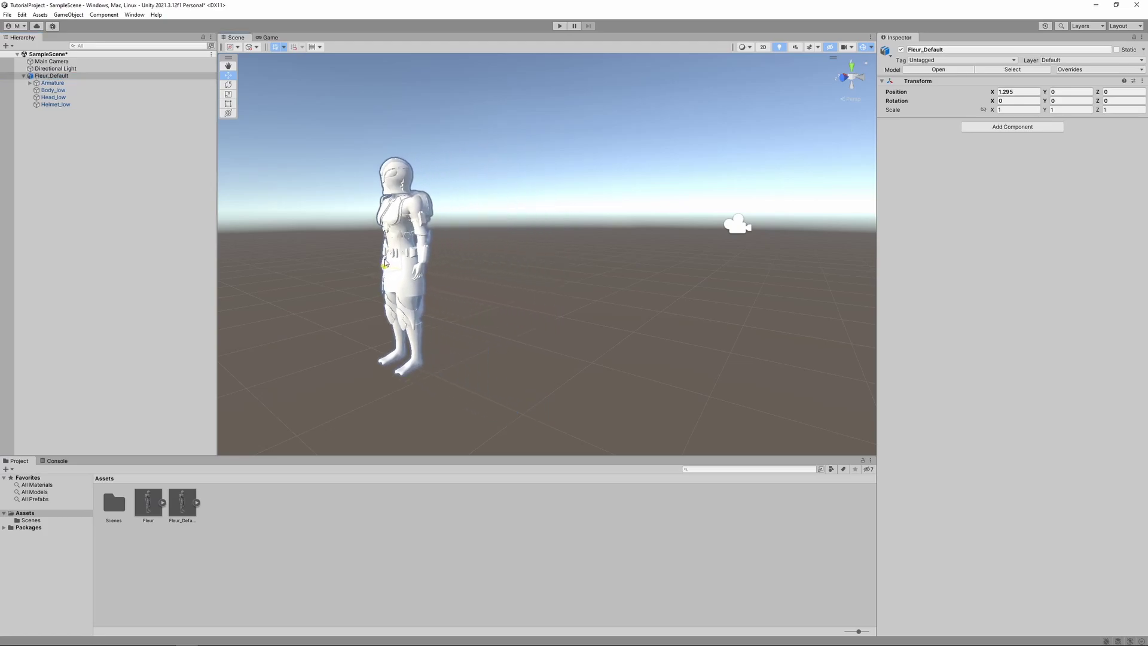
drag(148, 504, 64, 262)
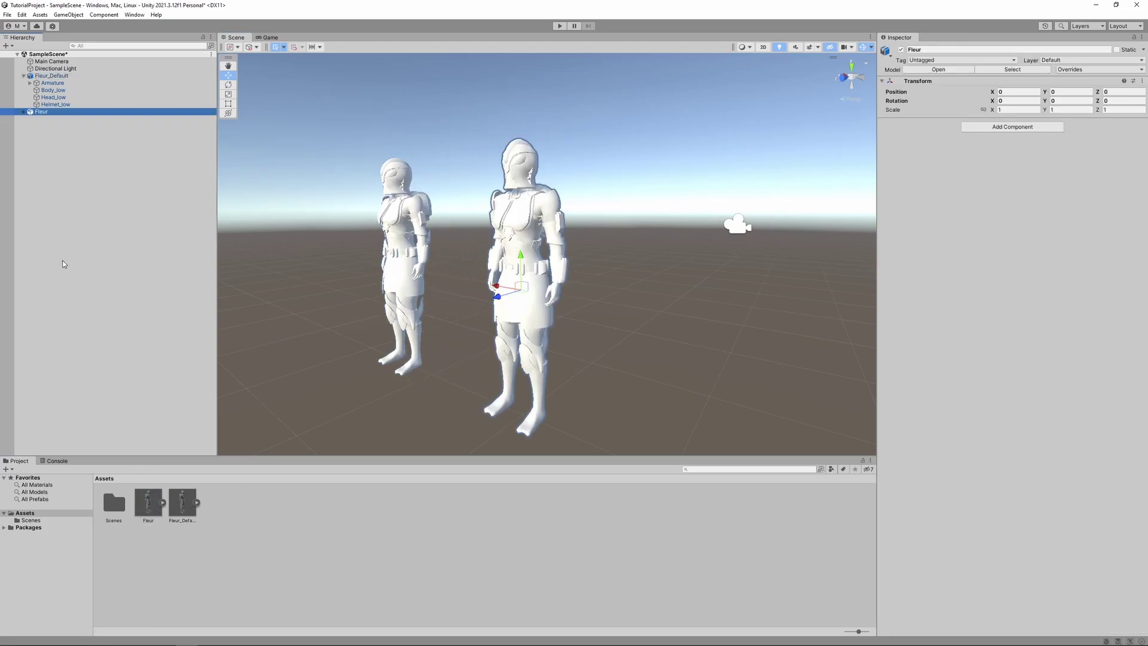
Step: Expand the Fleur model in the hierarchy and inspect the transforms of its body, head and helmet meshes
click(23, 112)
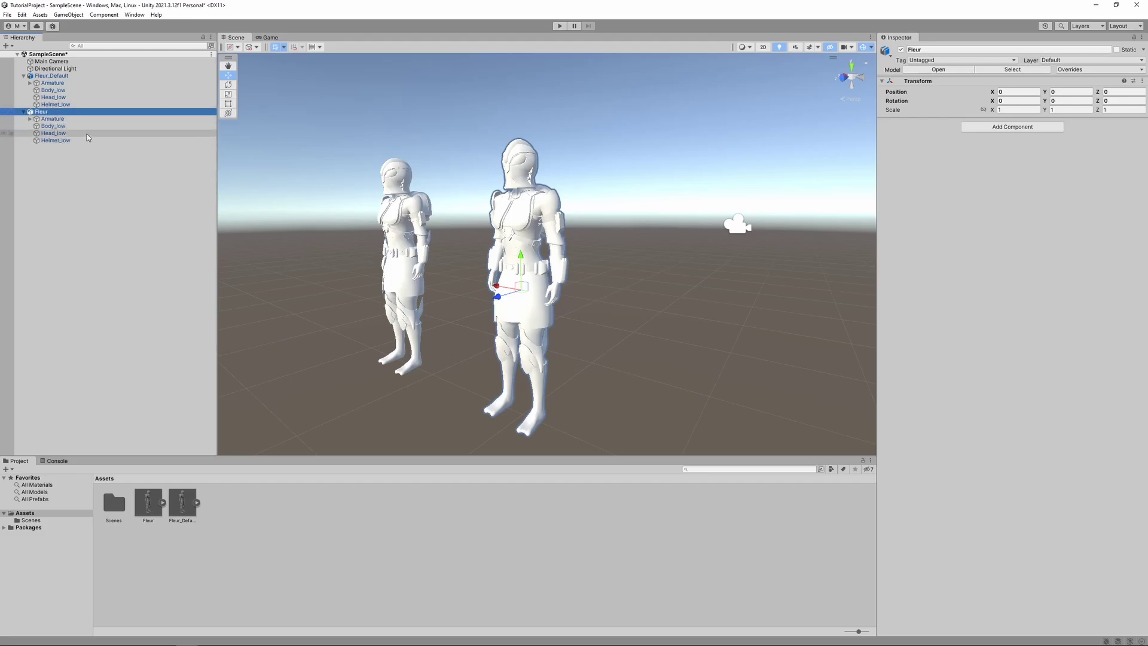
click(58, 127)
click(59, 134)
click(60, 140)
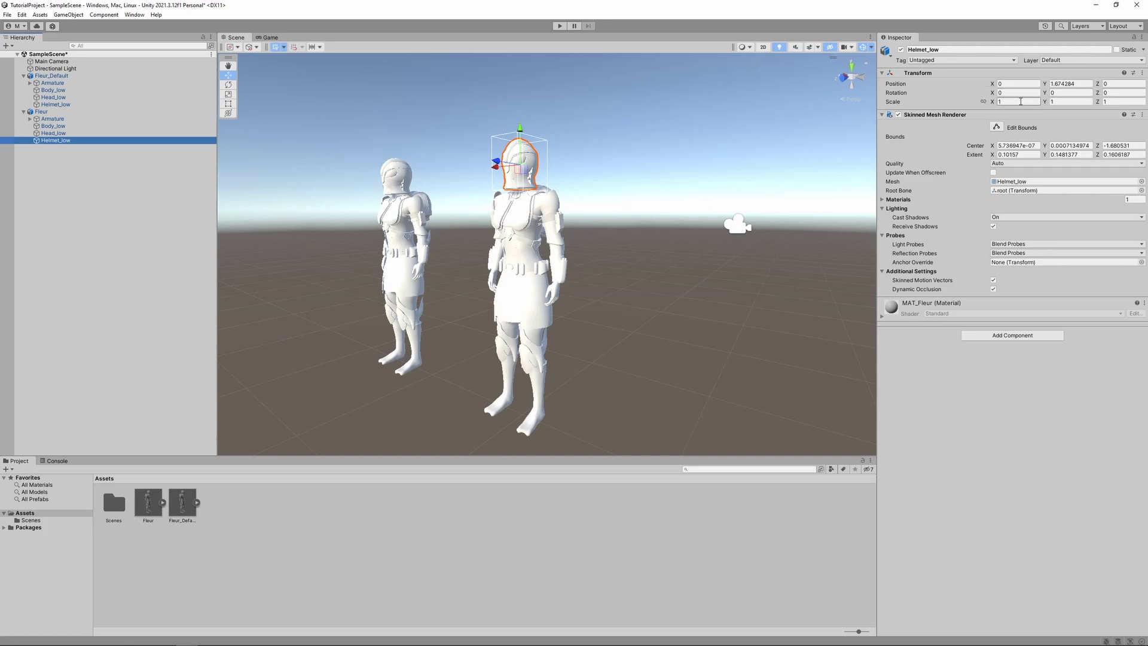
click(129, 128)
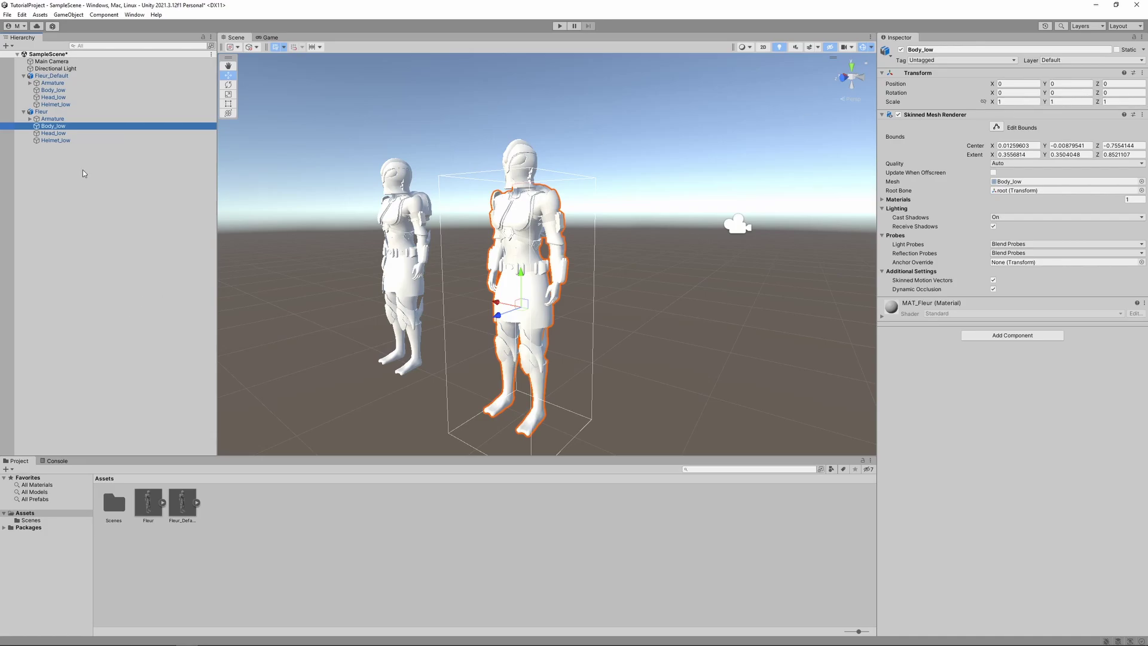
click(56, 140)
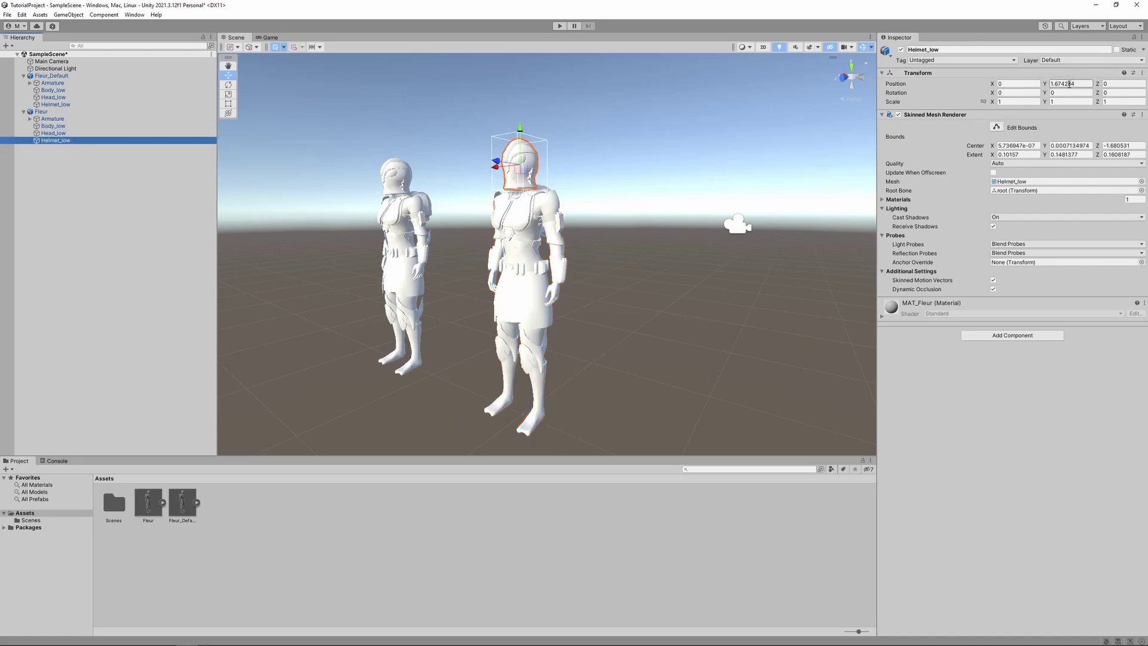
Step: Switch to Blender and apply the Location transform to the Helmet_low mesh
key(alt+Tab)
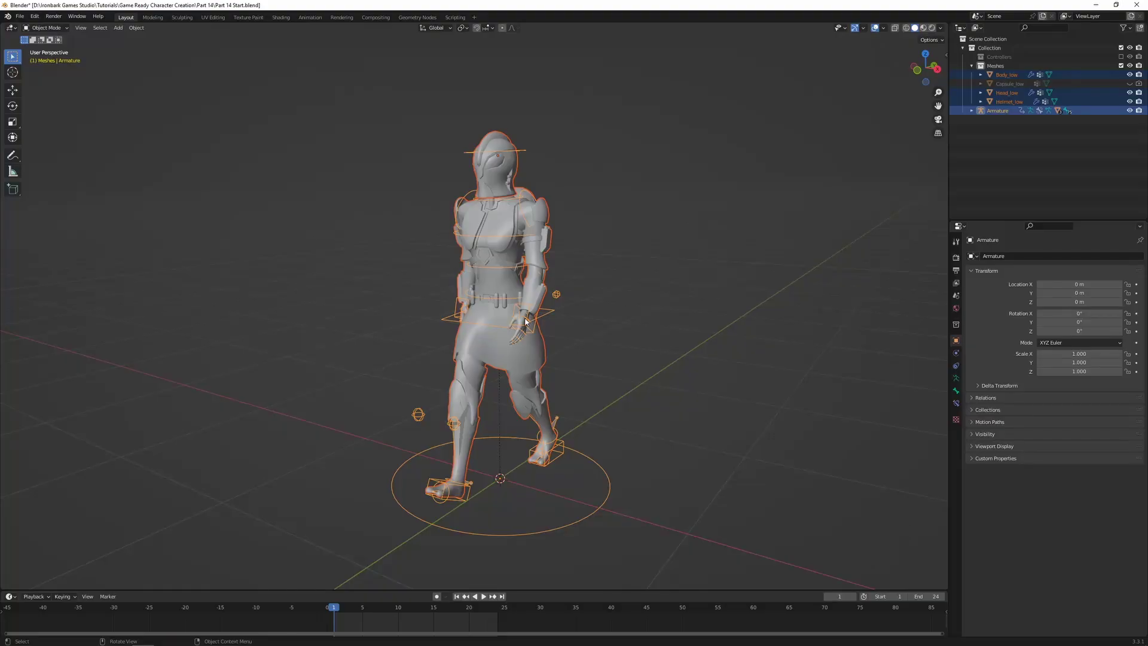
click(490, 177)
key(n)
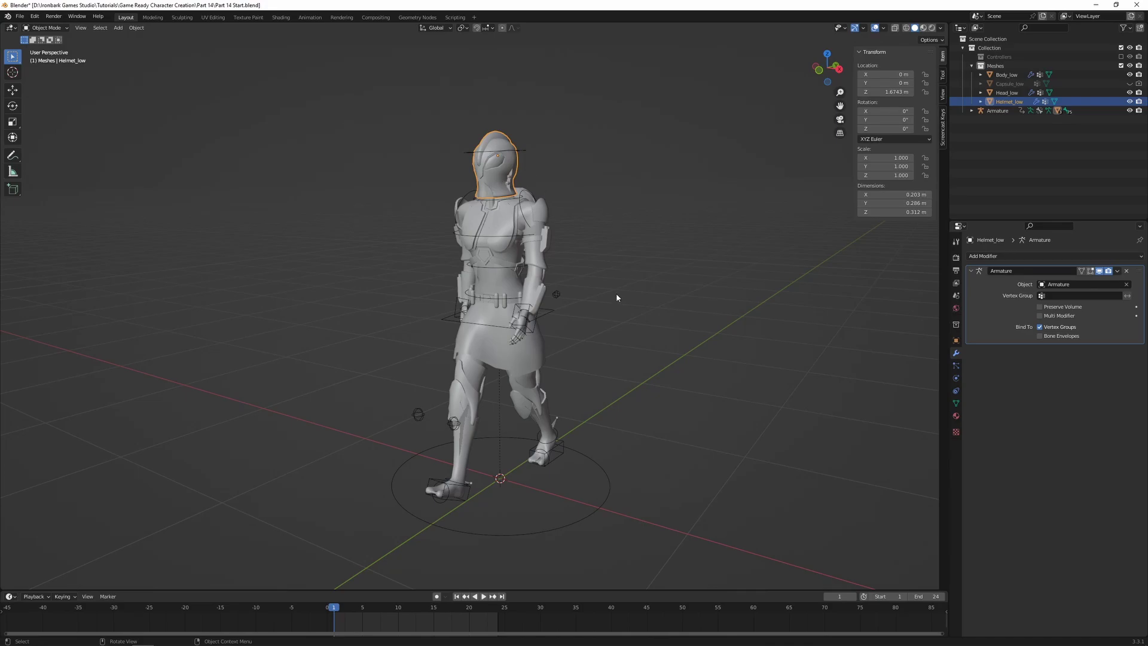
key(ctrl+a)
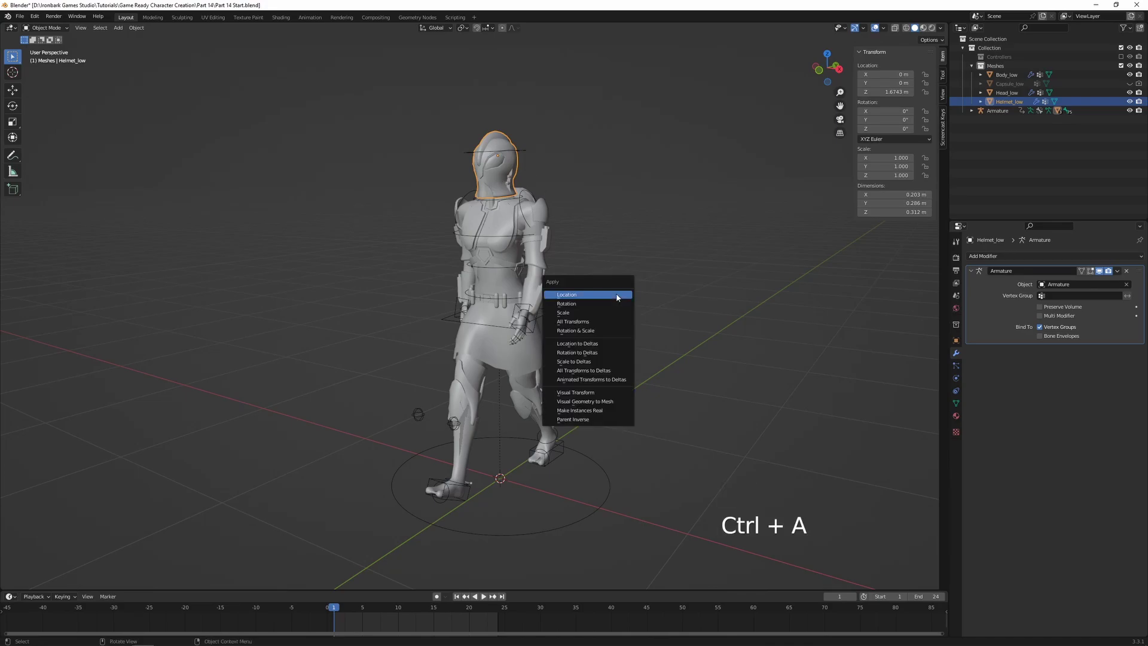
click(588, 295)
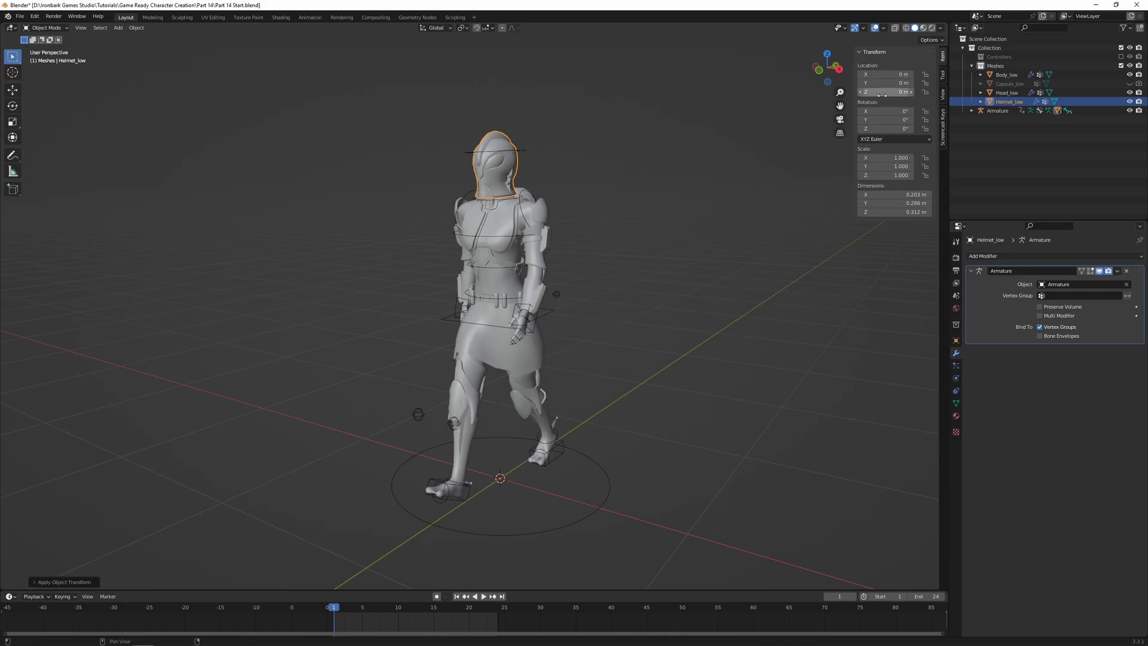
key(n)
Step: Select the armature together with the body, head and helmet meshes and start a new FBX export
drag(518, 393, 612, 513)
shift+click(605, 476)
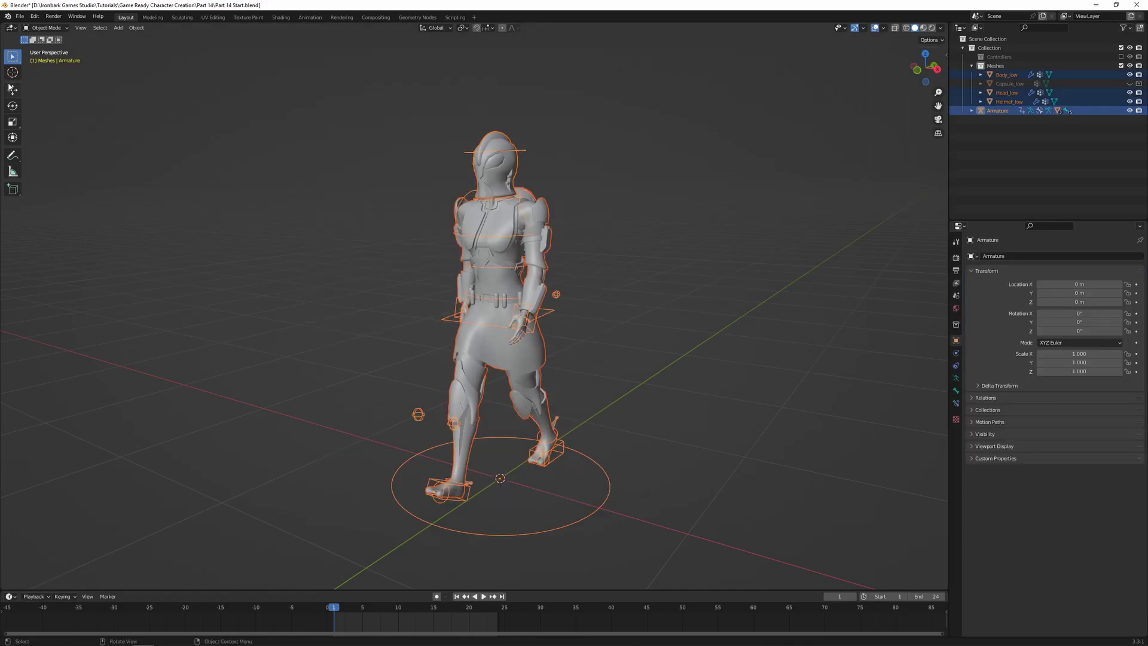
click(20, 16)
mouse_move(32, 147)
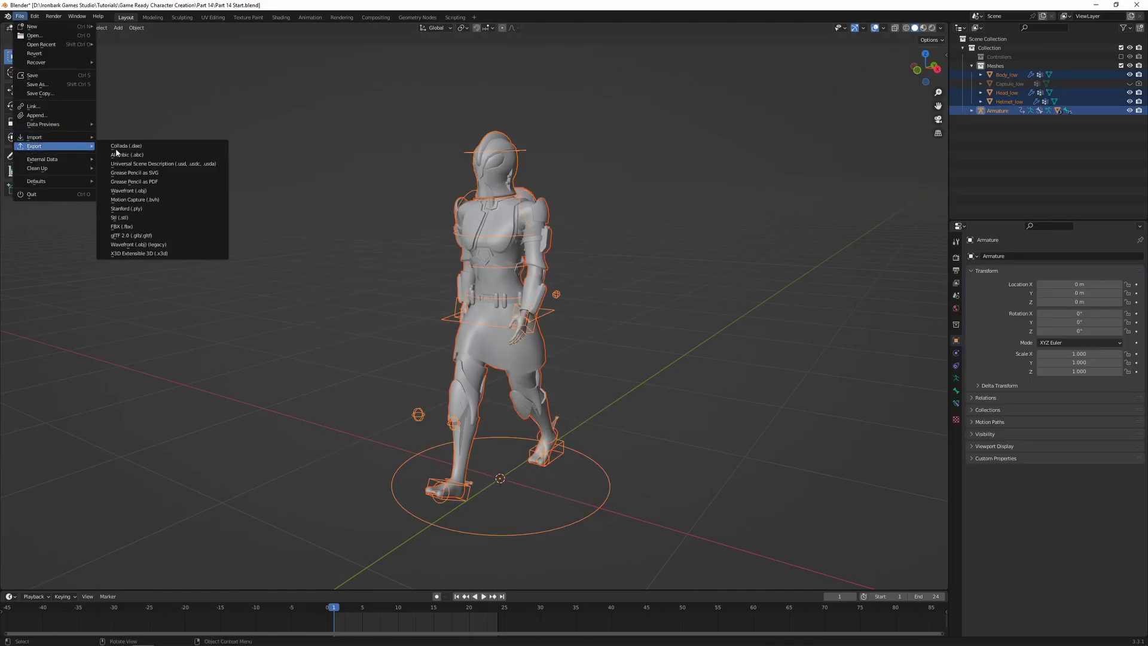
click(122, 227)
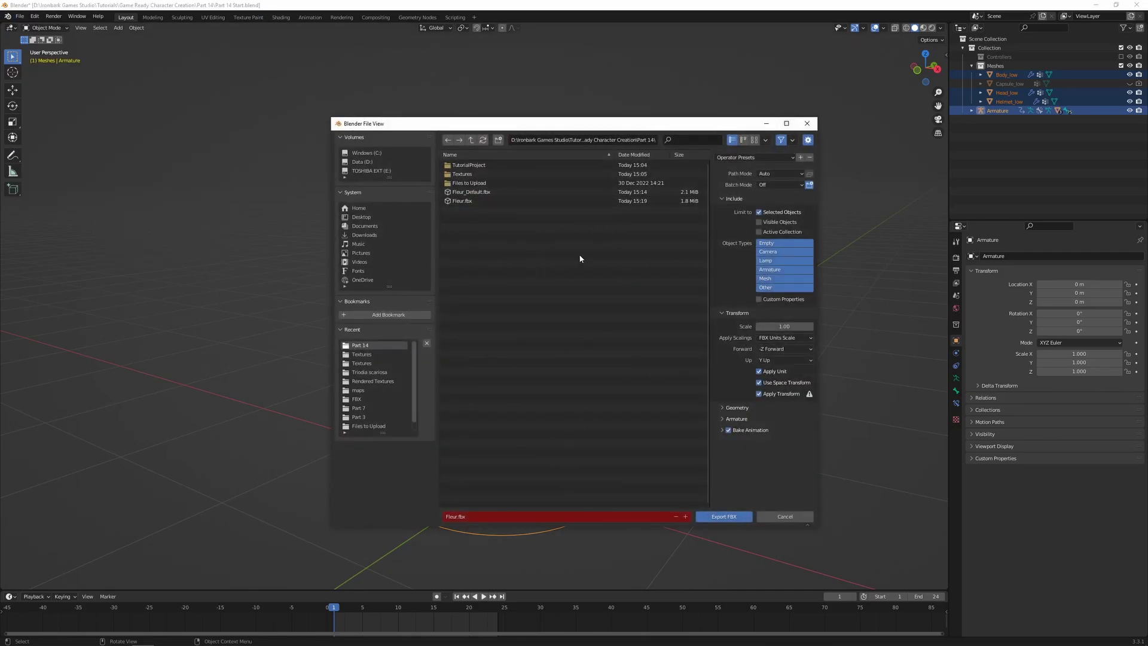
Step: Save the export settings as an operator preset called Unity Export and export over Fleur.fbx
click(800, 158)
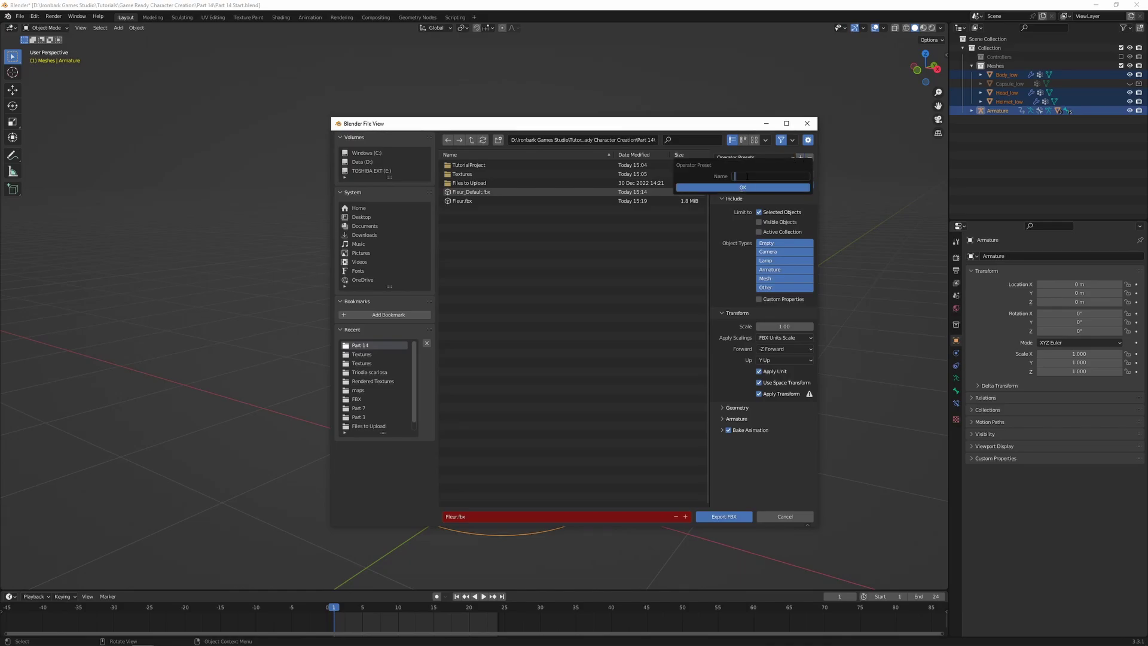
text(Unity Export)
key(Return)
click(762, 158)
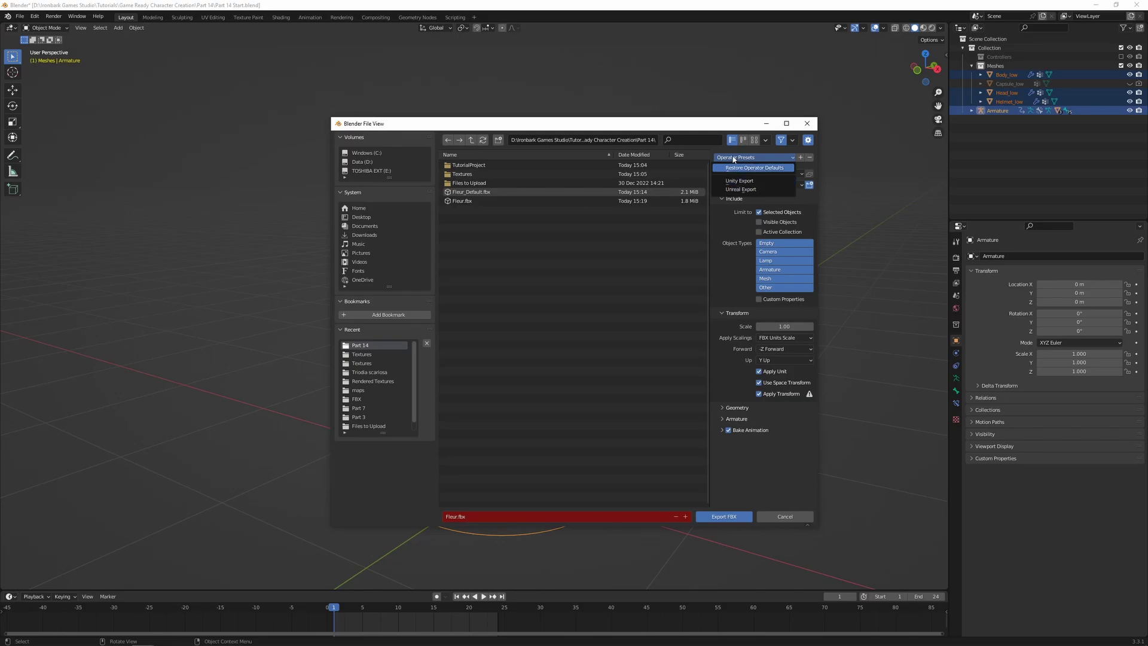
click(744, 157)
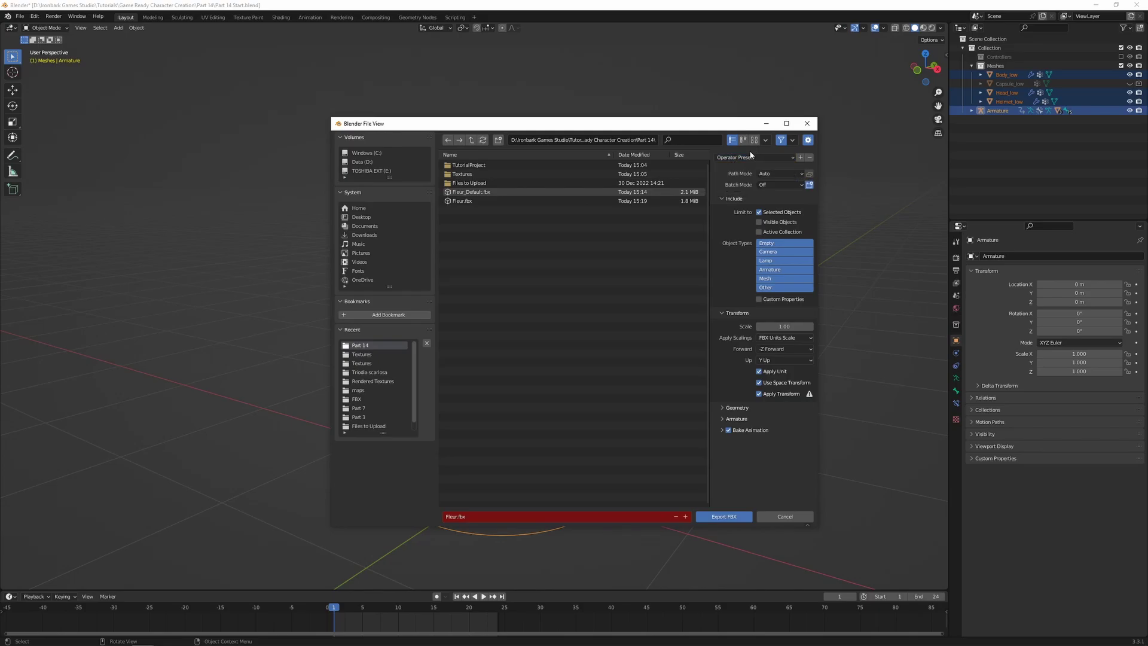
click(725, 516)
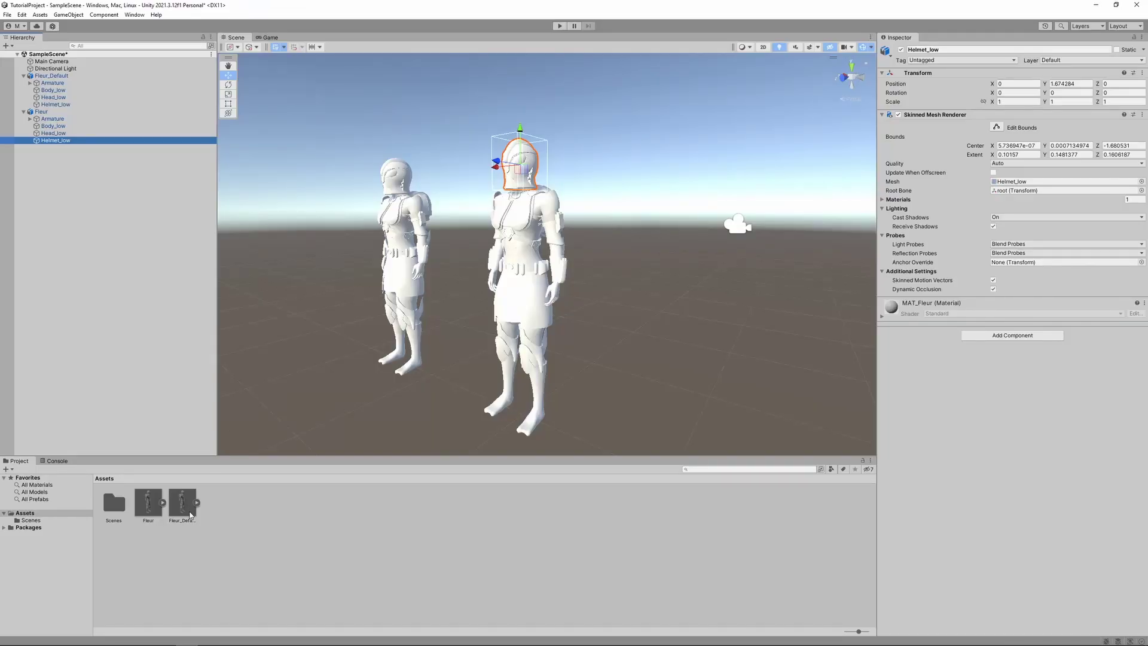
Step: In Unity, delete the Fleur asset and reimport the newly exported Fleur.fbx from the Part 14 folder into Assets
click(149, 497)
key(Delete)
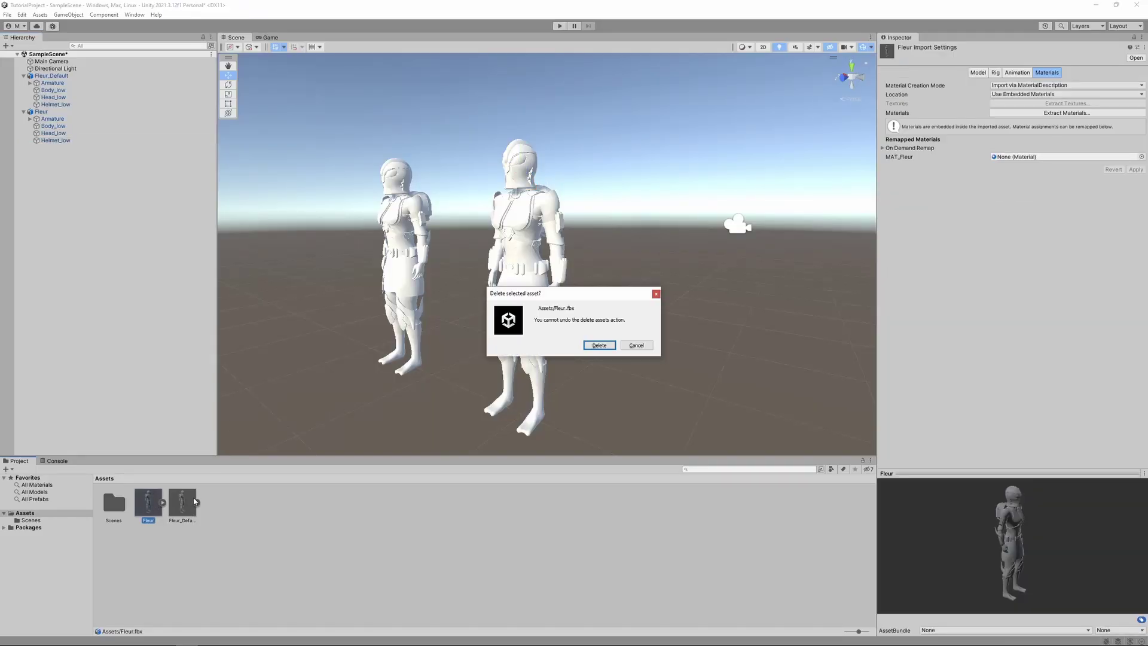
click(598, 346)
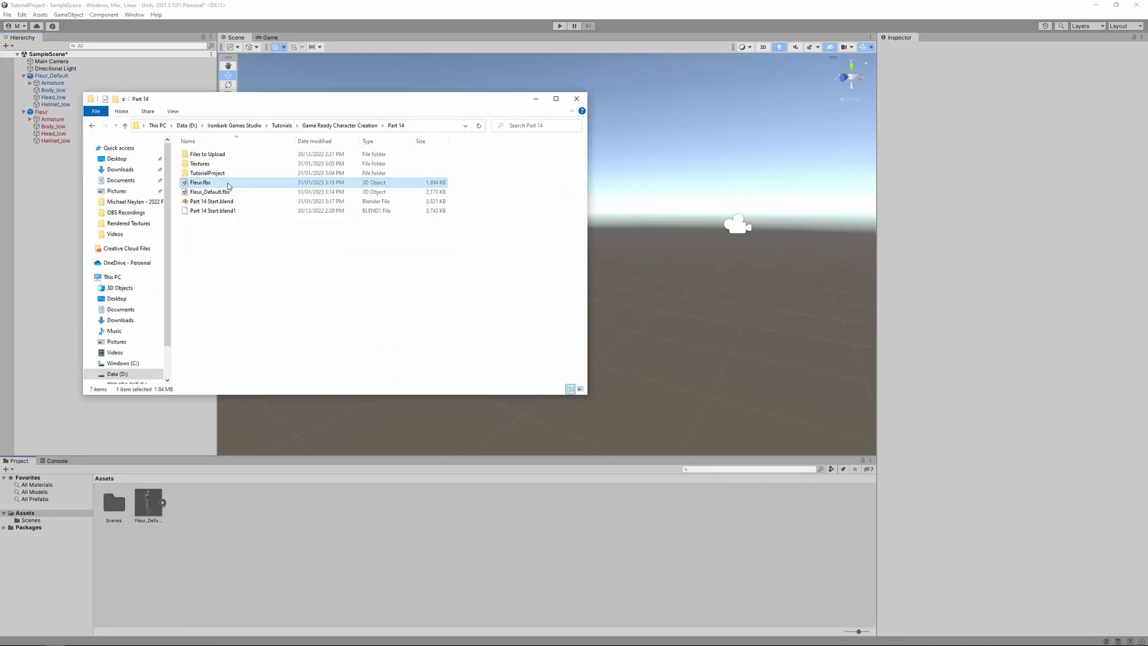
drag(228, 186, 218, 513)
click(217, 515)
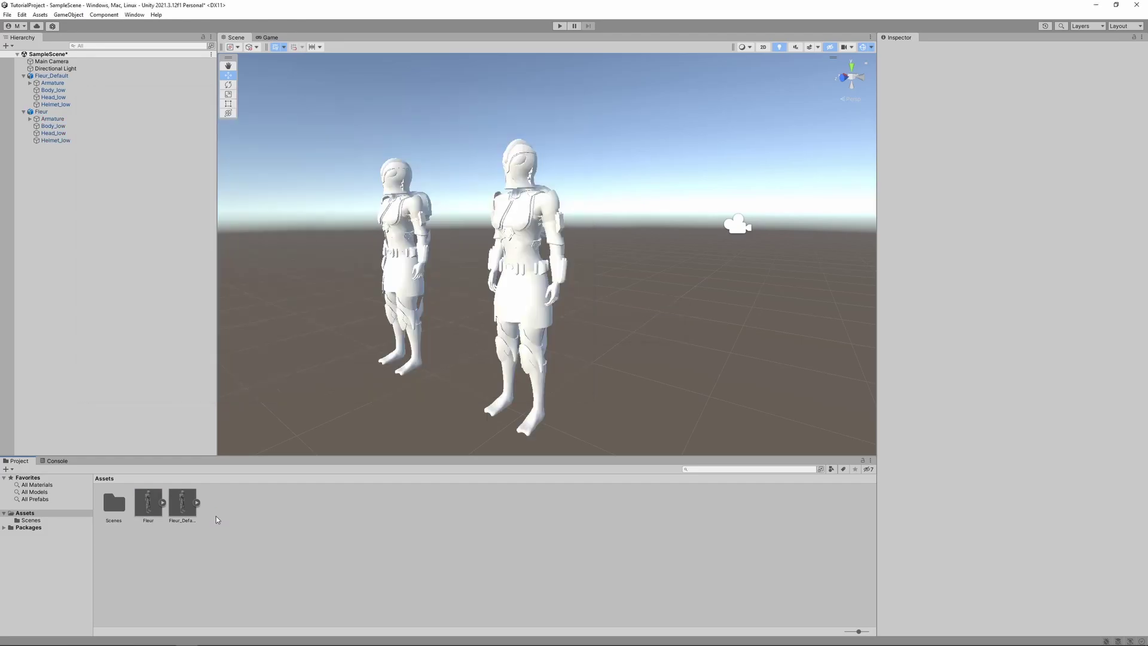
click(157, 502)
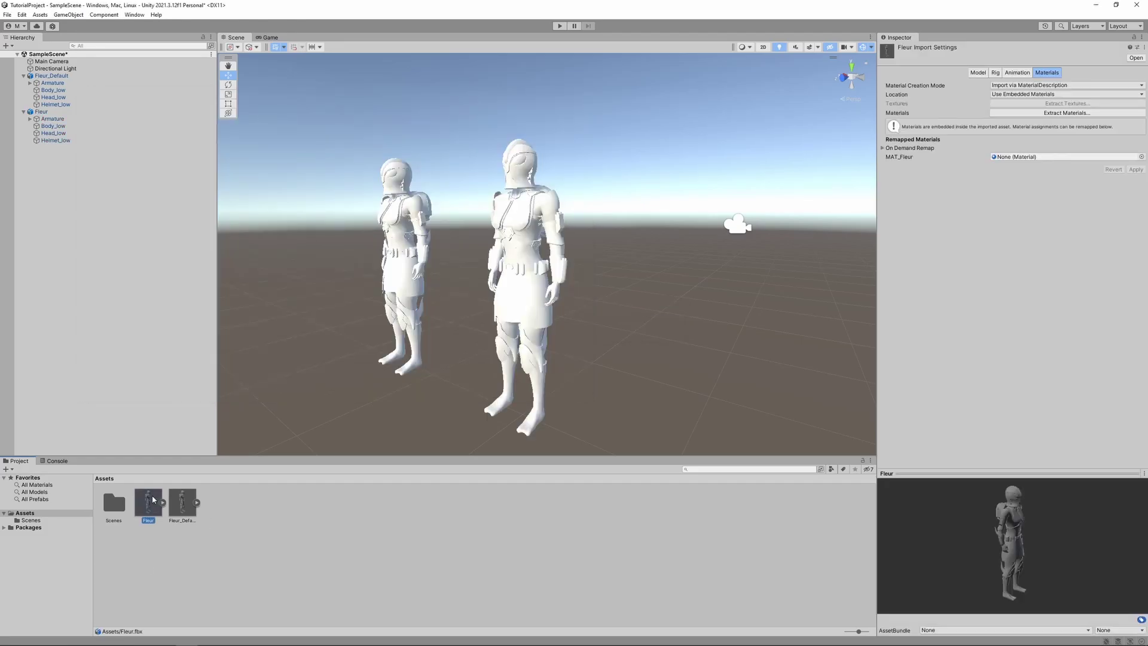
Step: Inspect the transforms of the reimported Fleur model's helmet, head and body meshes, armature, root and hips
click(60, 139)
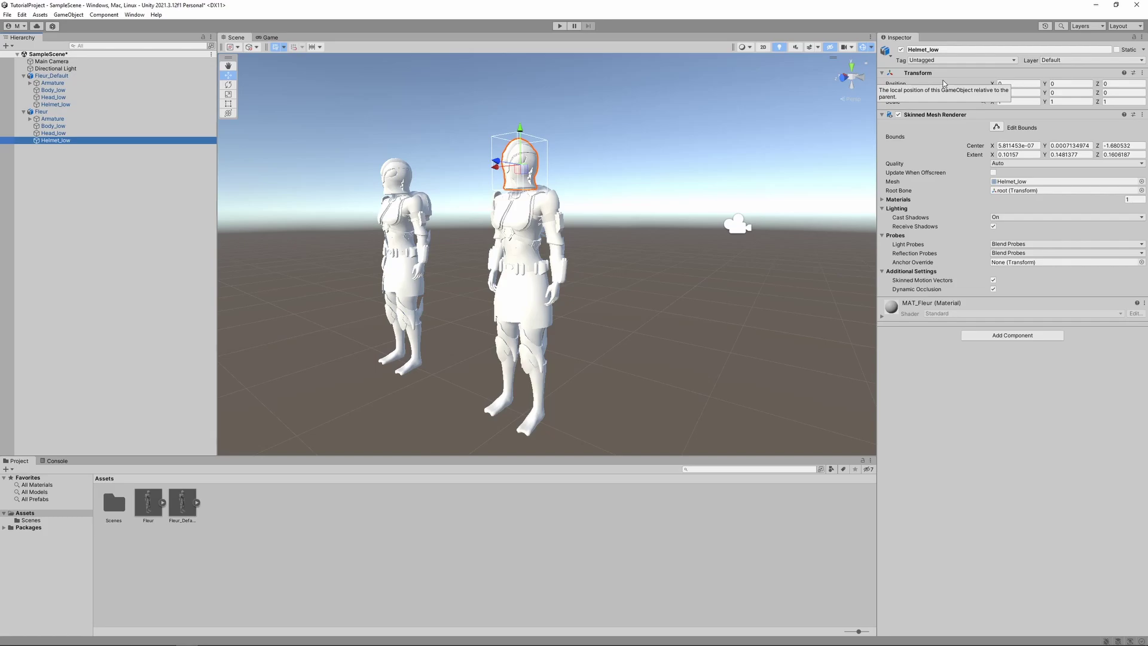
key(Up)
key(Up)
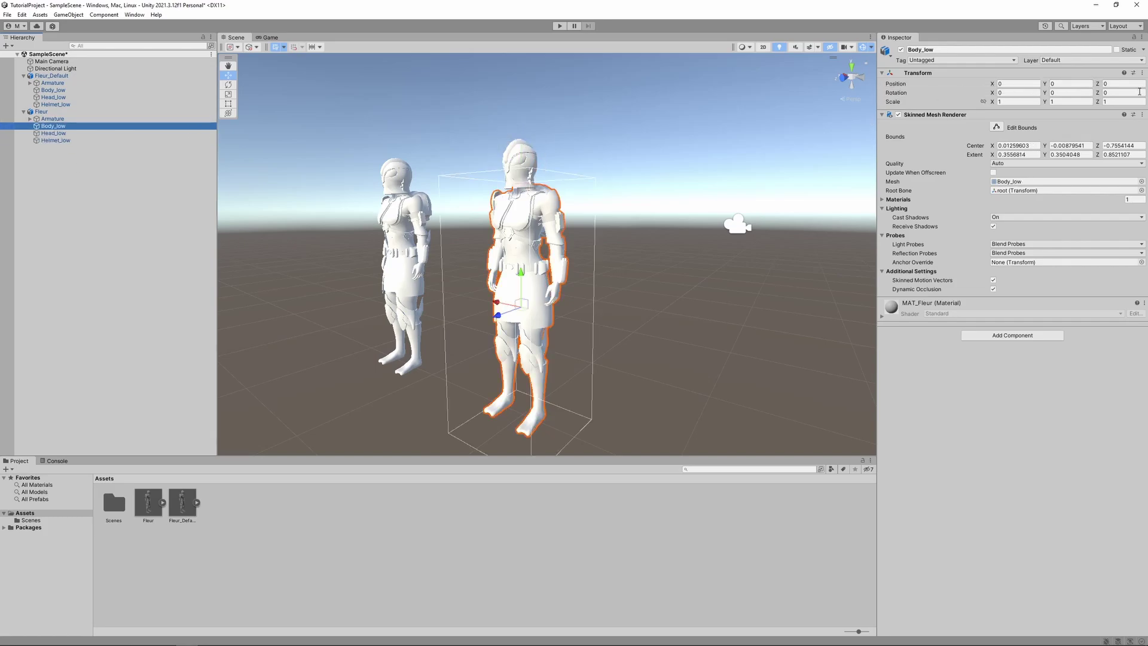
click(58, 120)
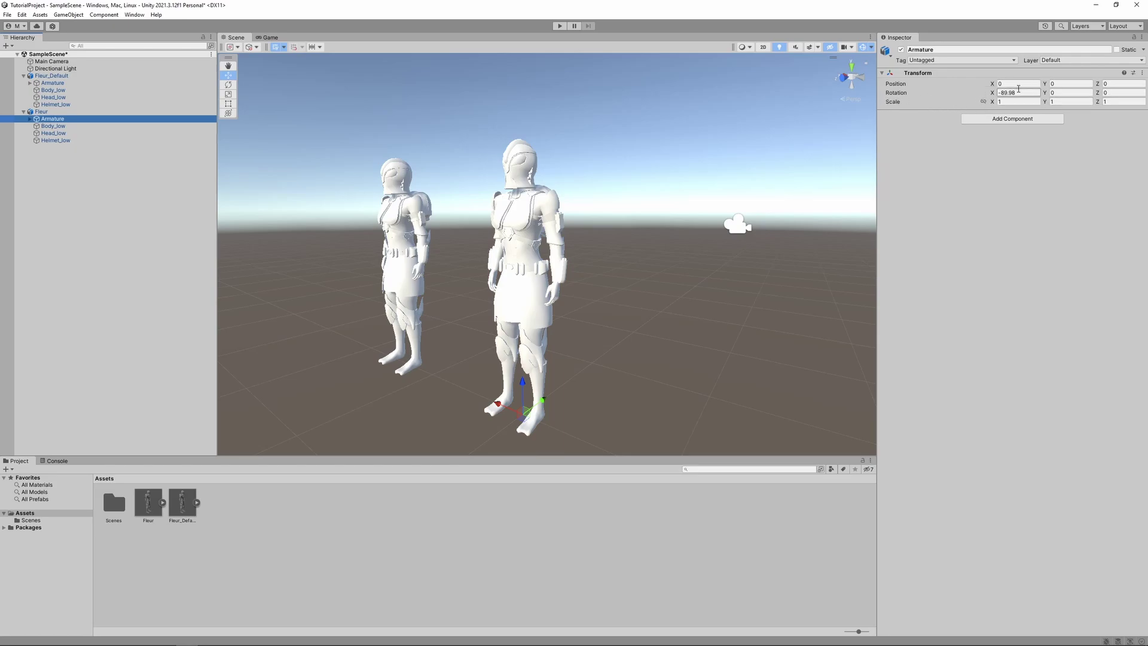
click(30, 118)
click(36, 125)
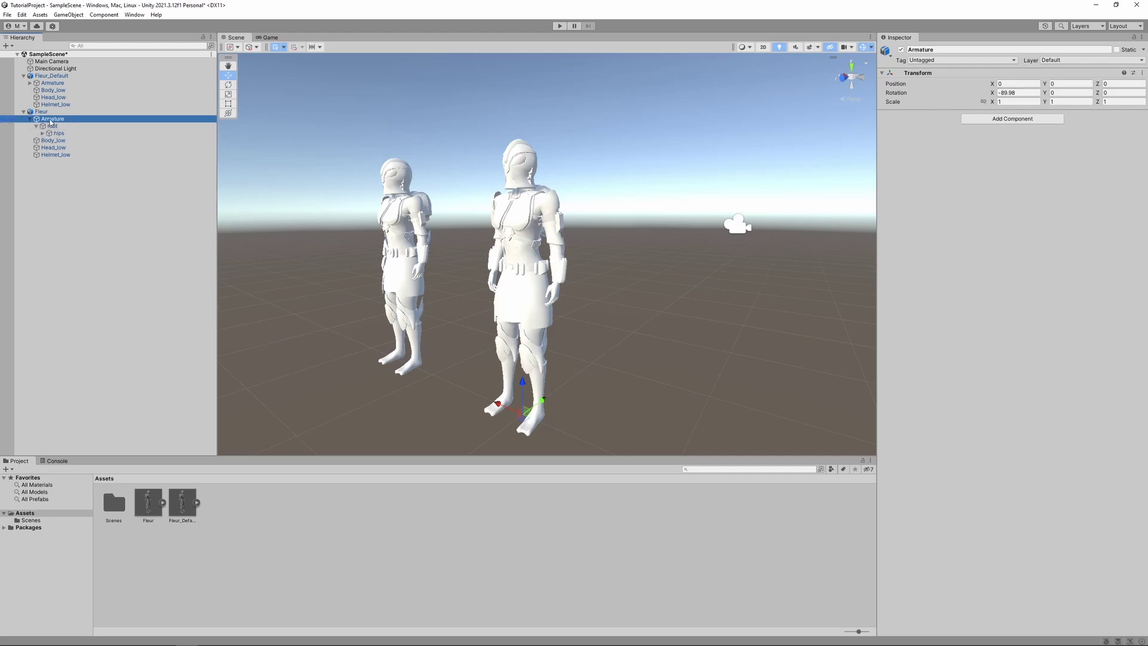
click(52, 125)
click(58, 133)
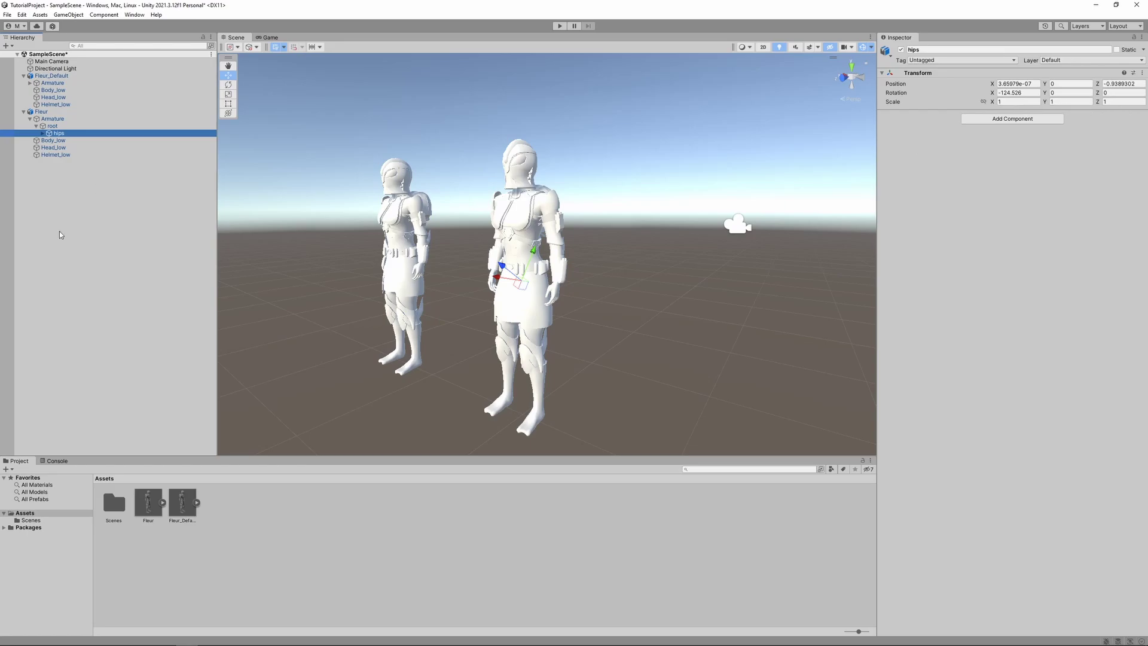
Step: Set the Fleur asset's rig Animation Type to Humanoid and apply the import settings
click(147, 508)
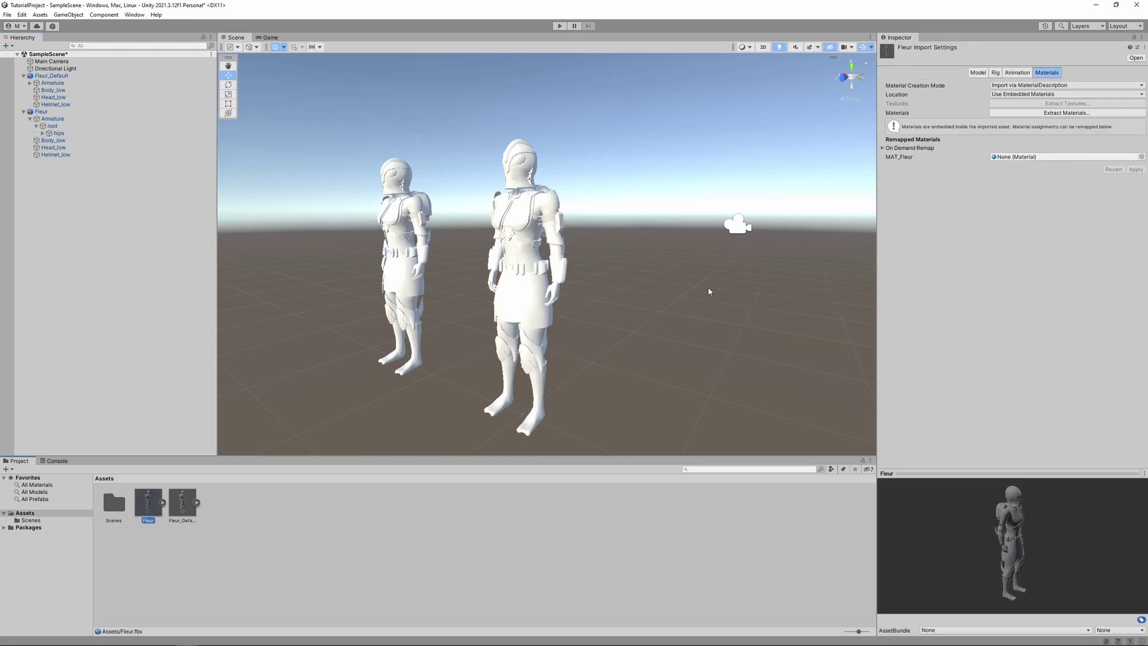
click(995, 72)
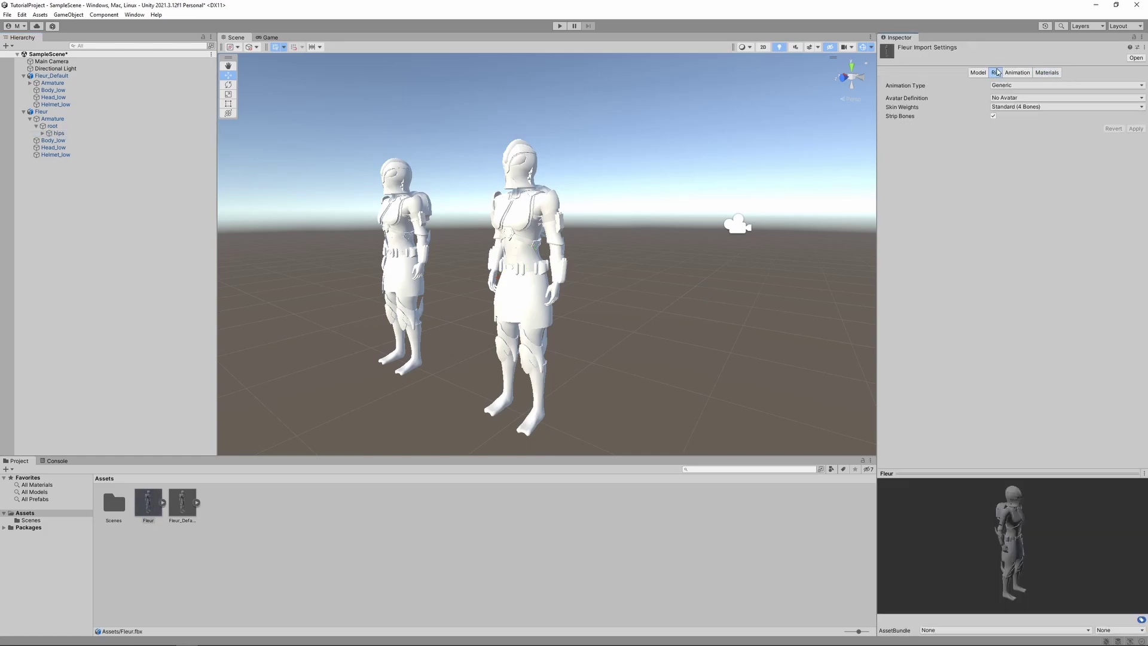
click(1024, 87)
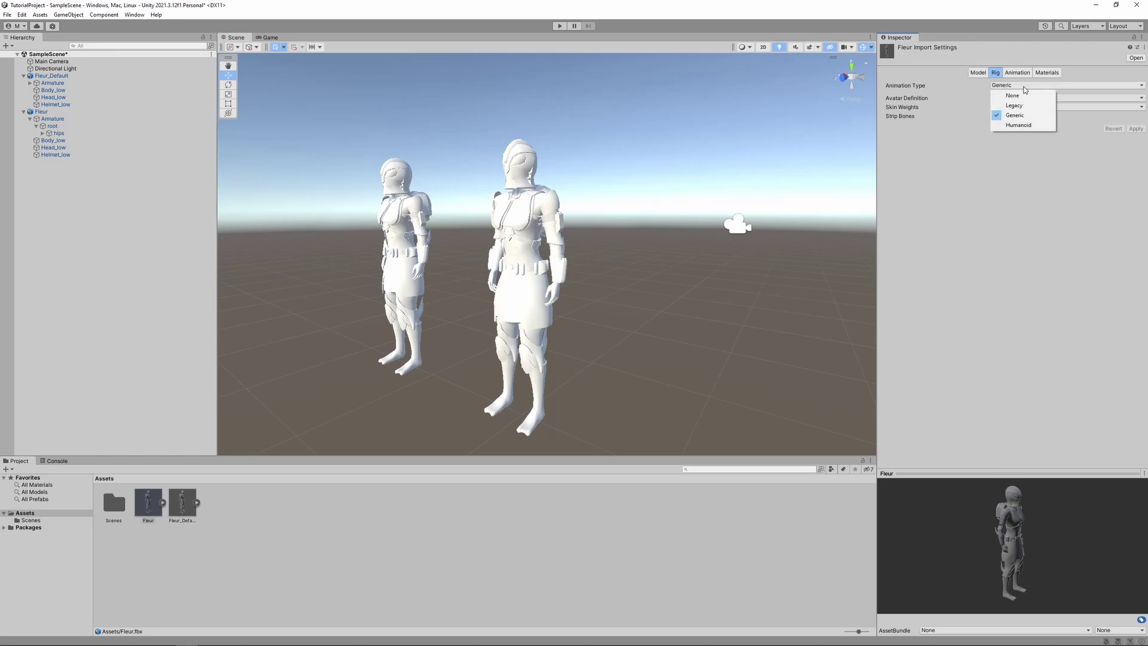
click(1012, 124)
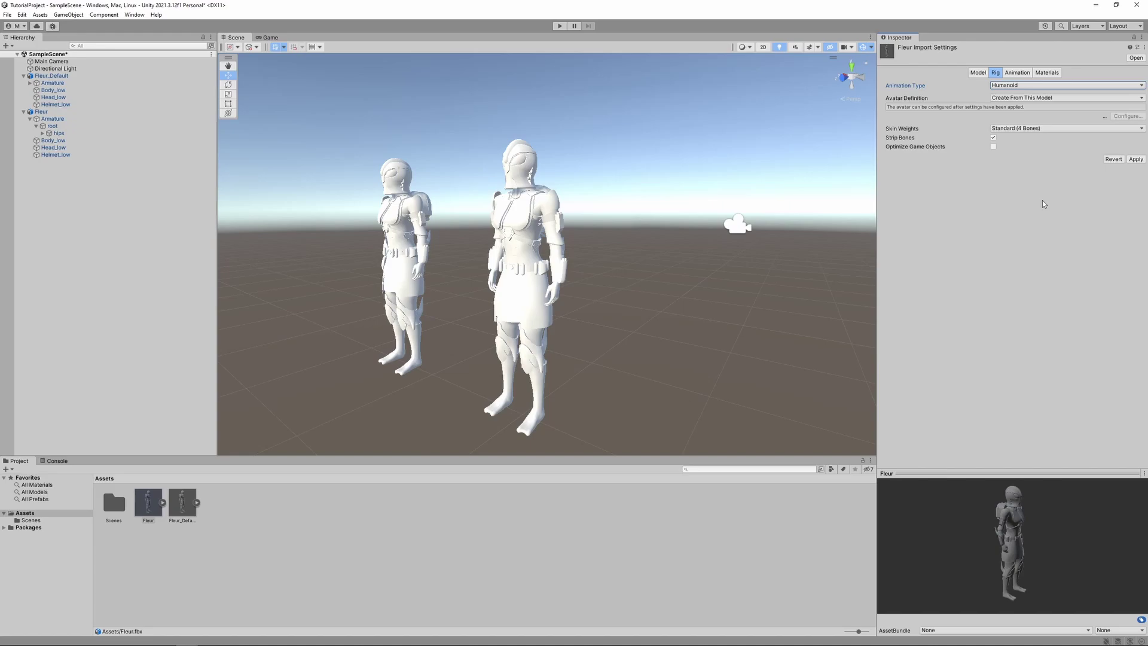
click(1135, 159)
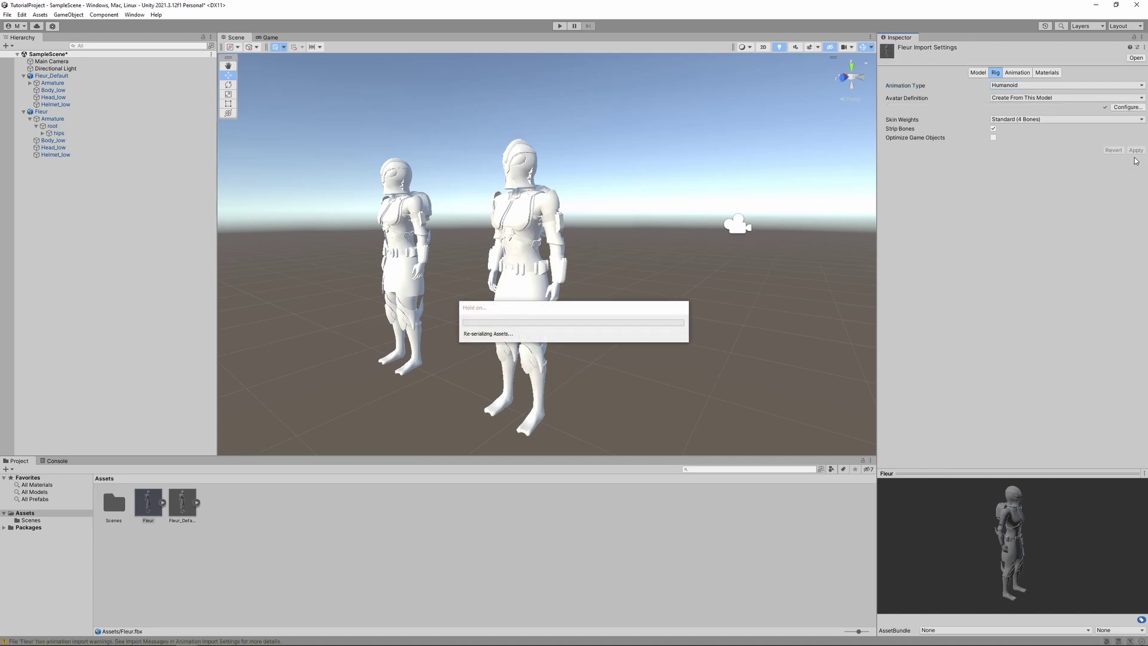
Step: Open the Fleur avatar configuration, check the humanoid bone mapping including the hips, and close it
click(1127, 107)
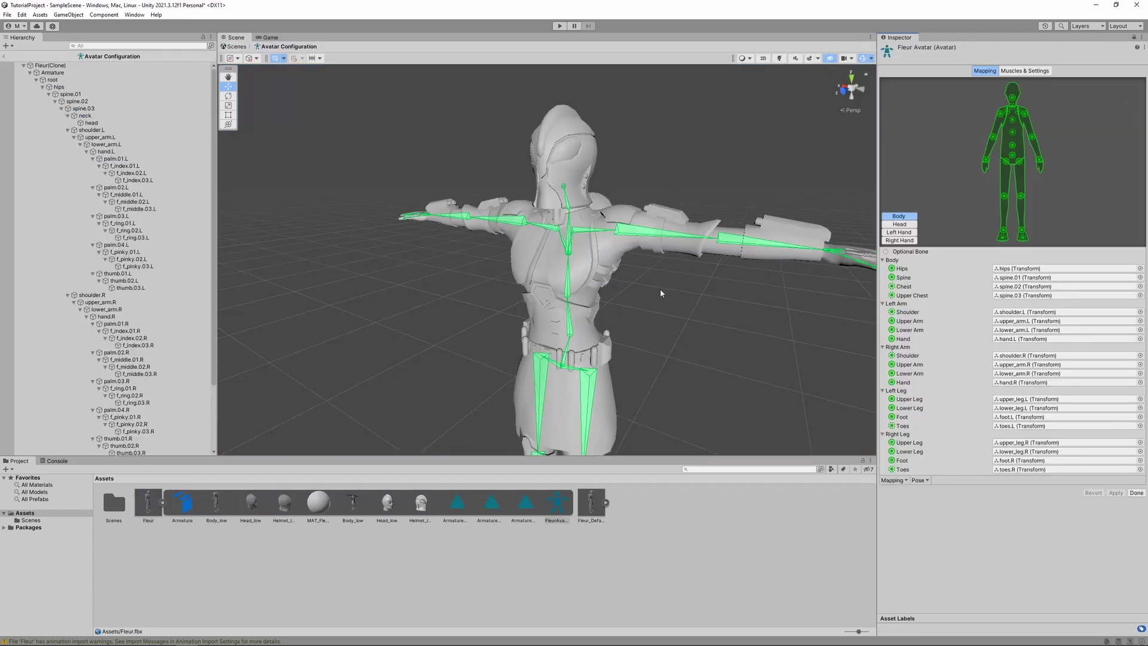
scroll(660, 293, down, 5)
middle_drag(622, 282, 480, 194)
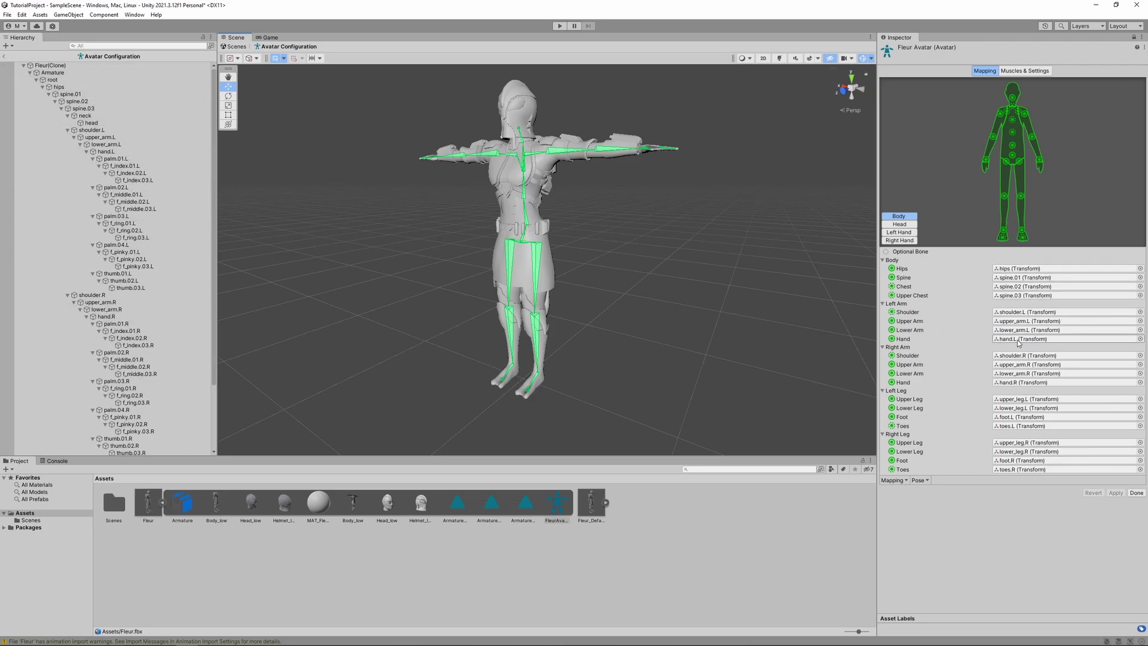
click(1019, 270)
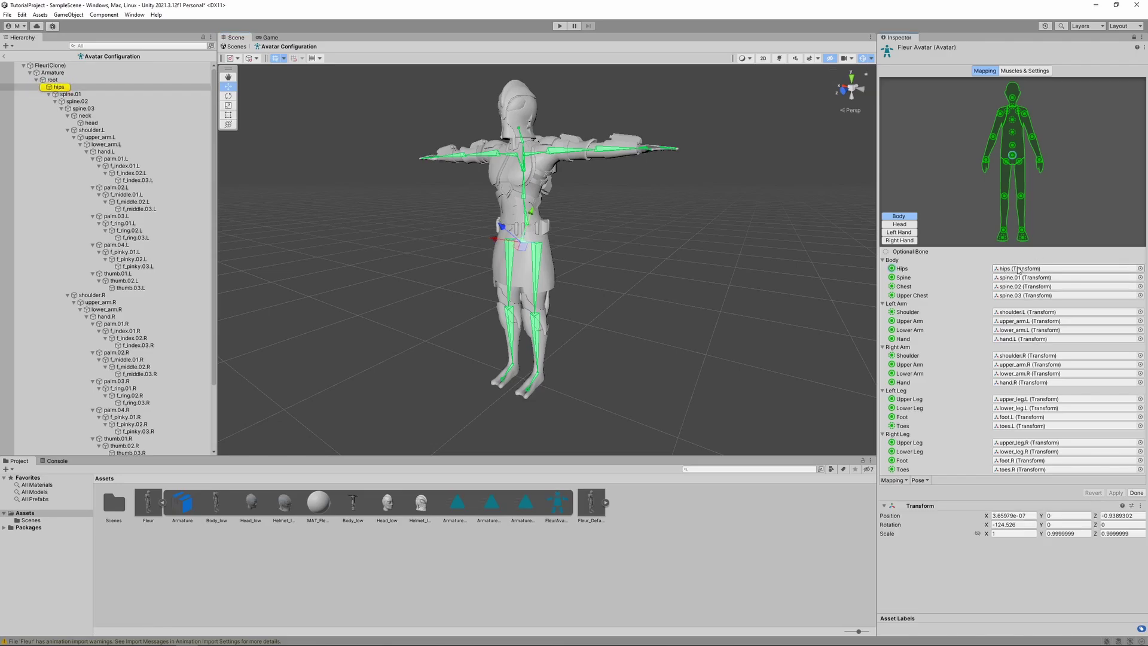
mouse_move(1019, 270)
mouse_down()
mouse_move(1035, 273)
mouse_move(1023, 264)
mouse_up()
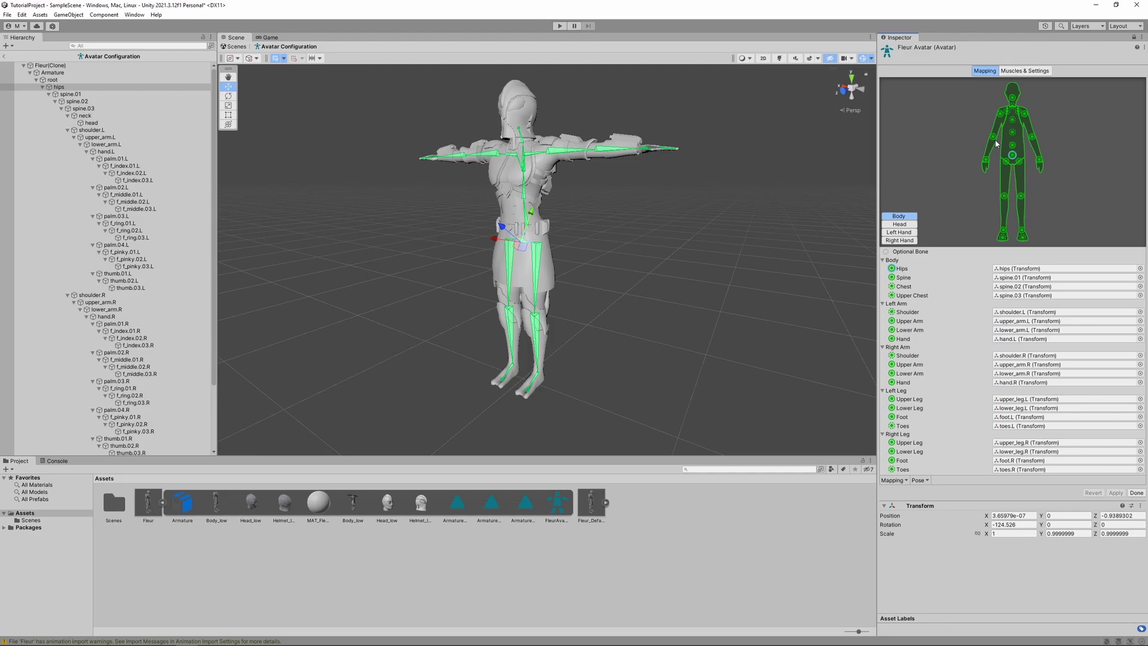
click(1136, 493)
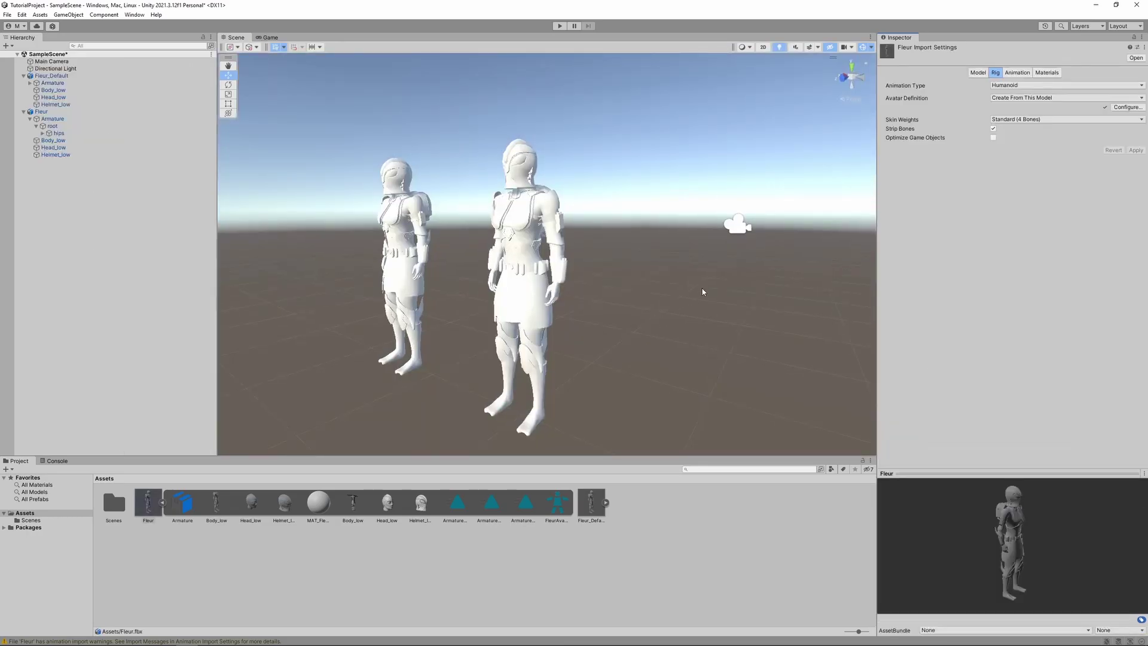
Step: Review the Fleur asset's animation import settings for the Armature|Idle_1, Armature|Idle_2 and Armature|Walk clips
click(1022, 74)
scroll(951, 136, down, 3)
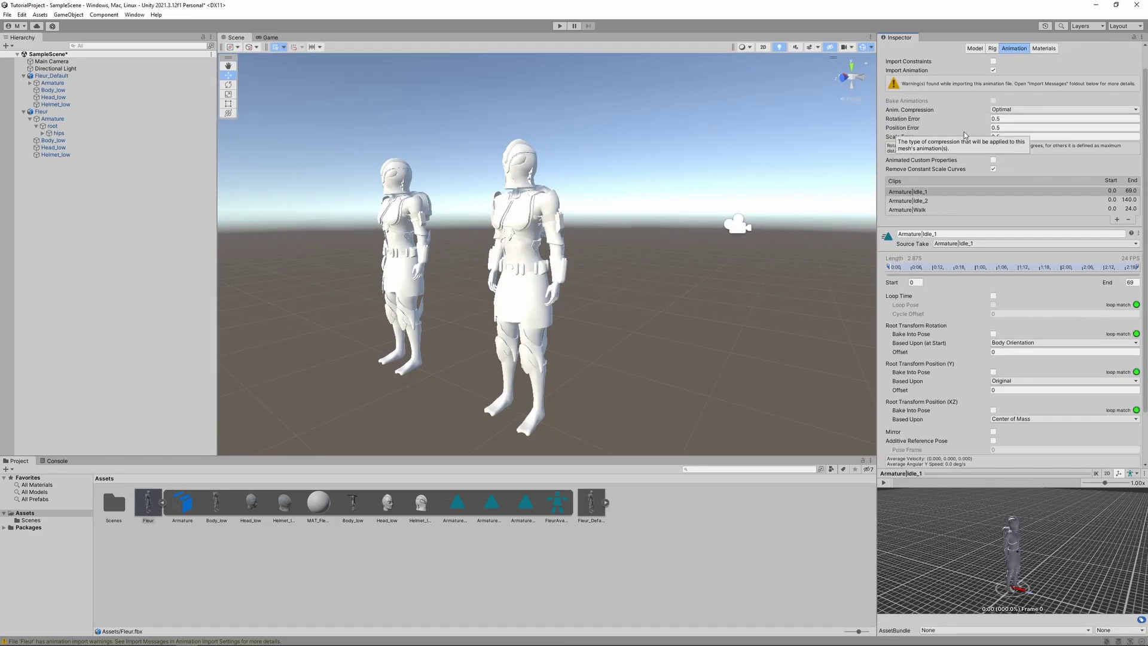
scroll(969, 138, up, 1)
click(908, 169)
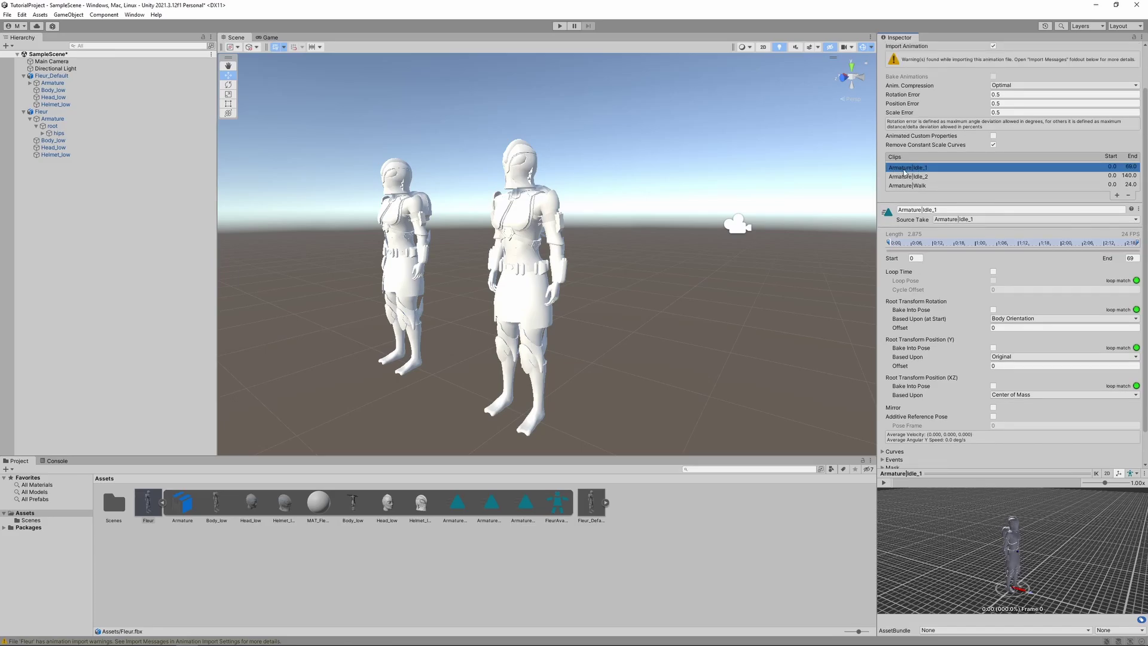
click(931, 176)
click(929, 186)
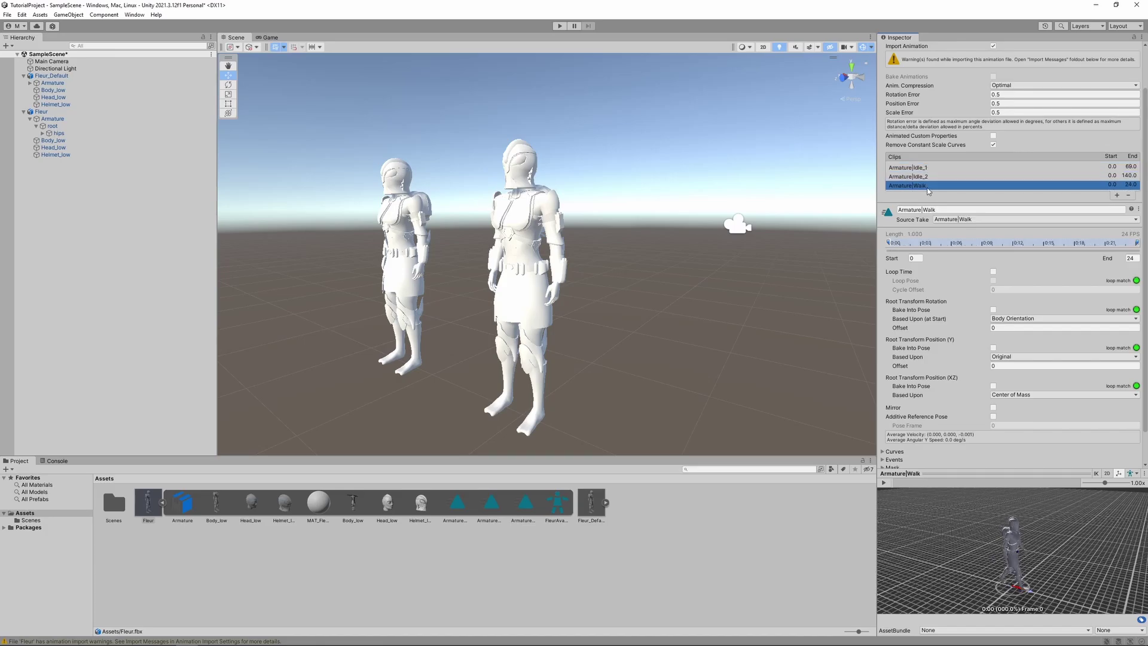
click(919, 169)
click(927, 177)
click(927, 186)
Step: Enlarge the animation preview and play the Walk, Idle_1 and Idle_2 clips on the Fleur character
drag(1004, 472, 998, 441)
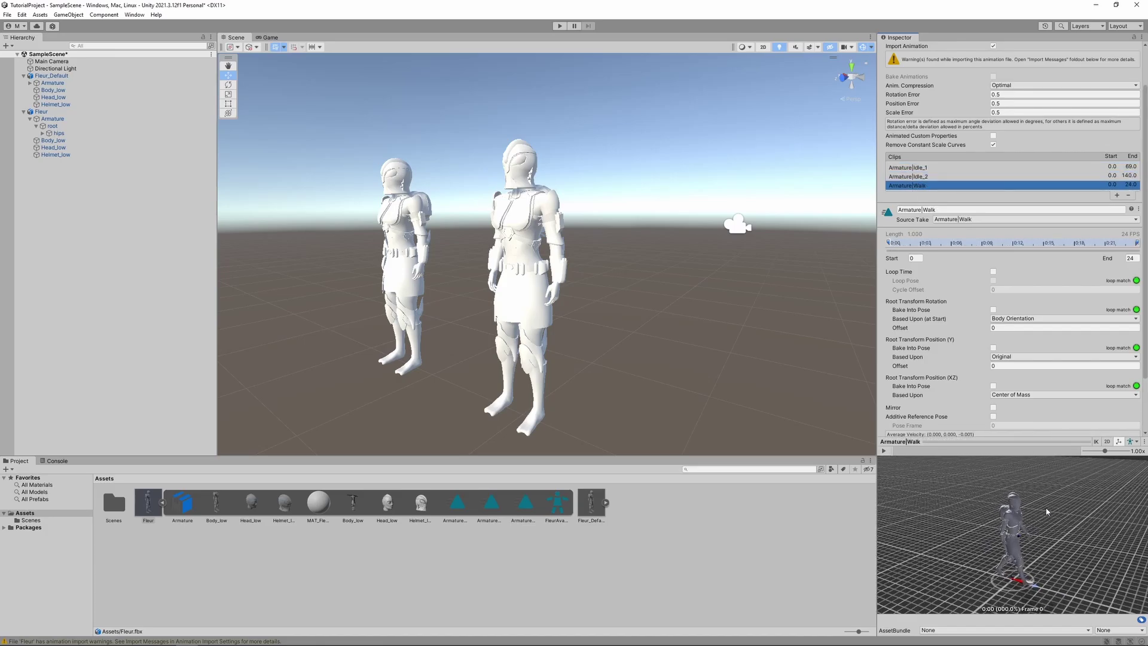
click(884, 451)
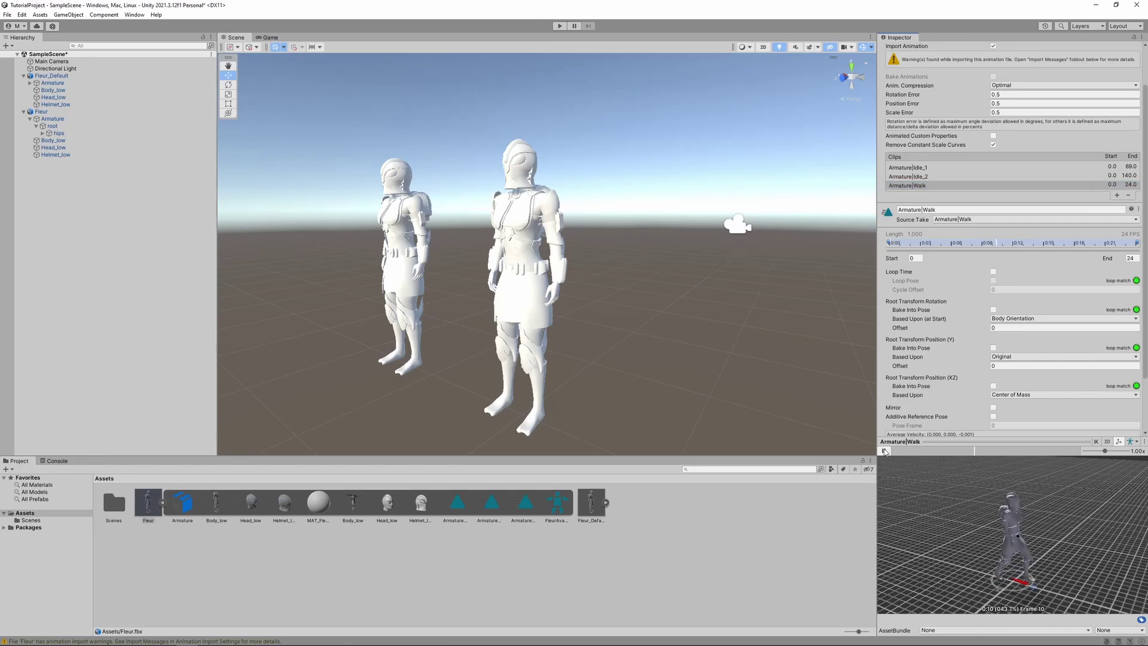
click(884, 450)
click(914, 167)
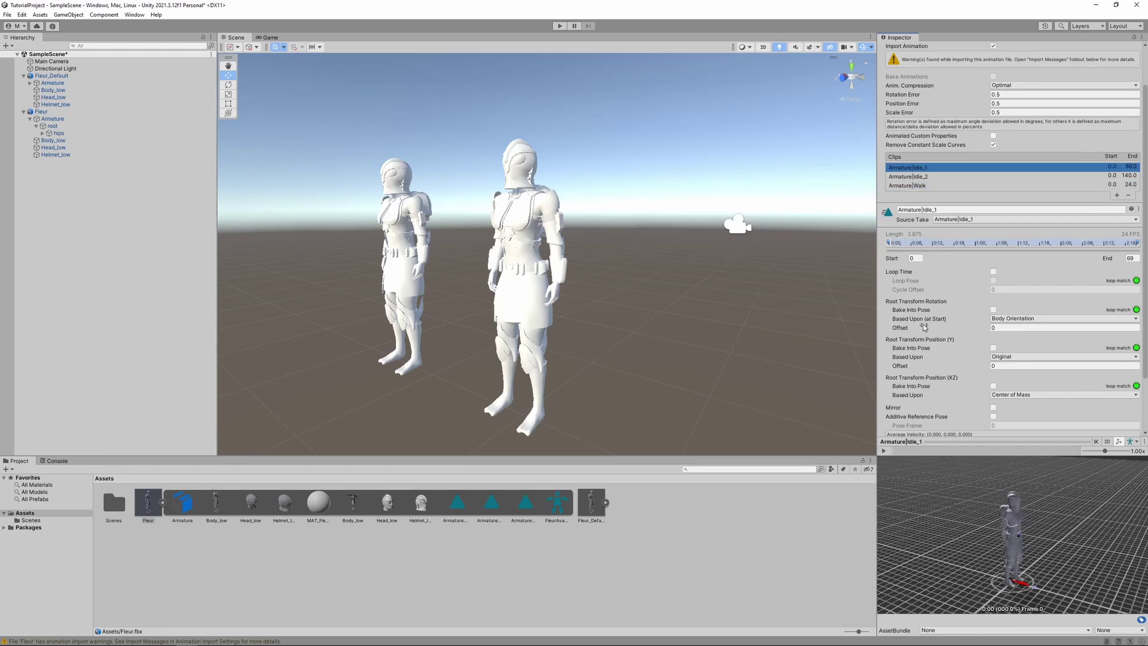
click(889, 452)
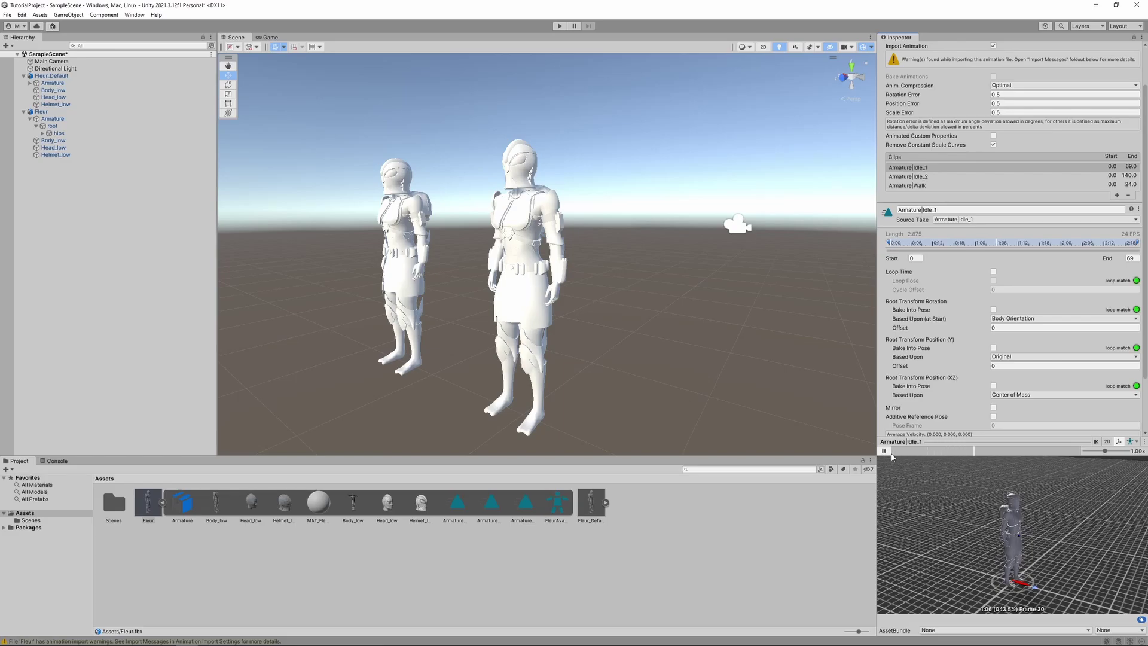
click(929, 177)
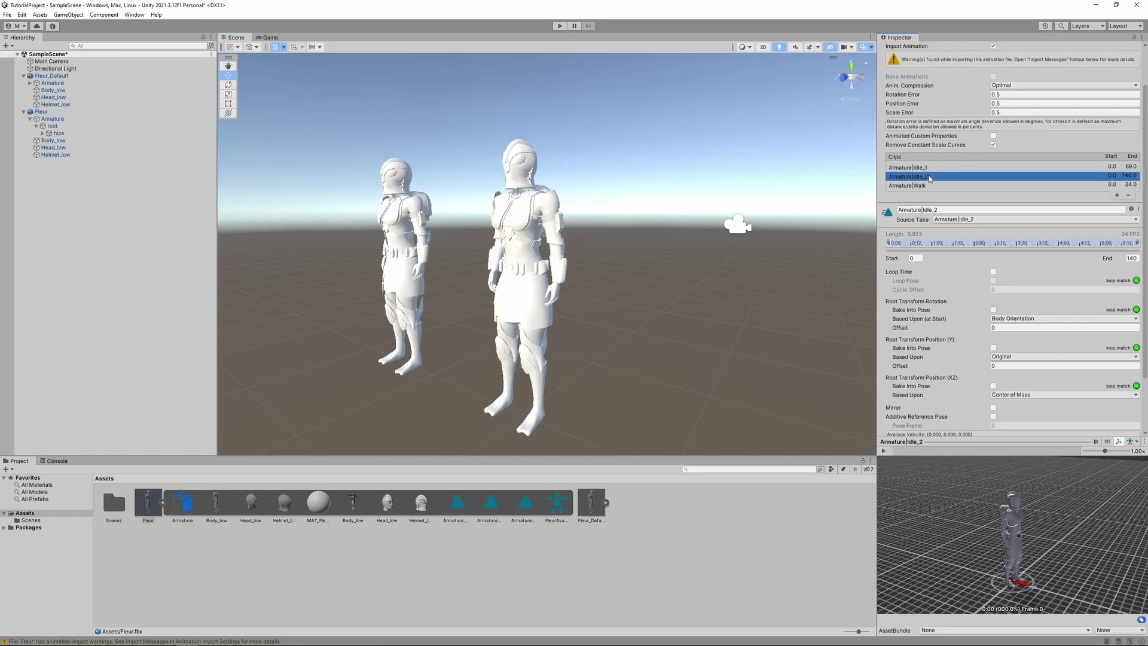
click(884, 451)
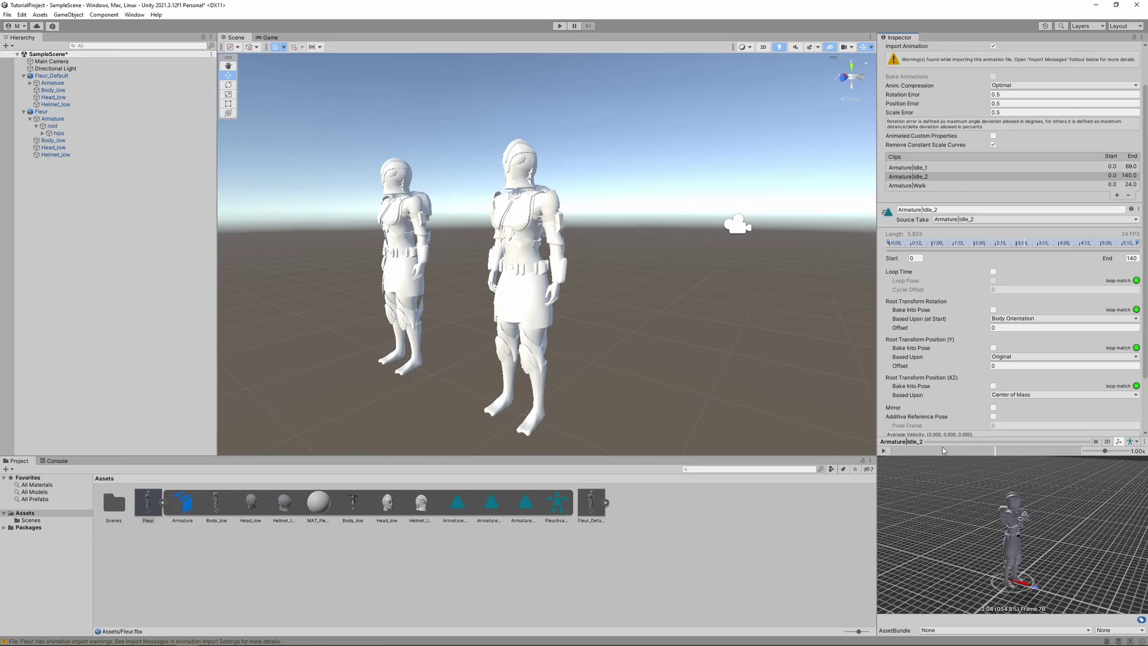
drag(929, 453, 888, 453)
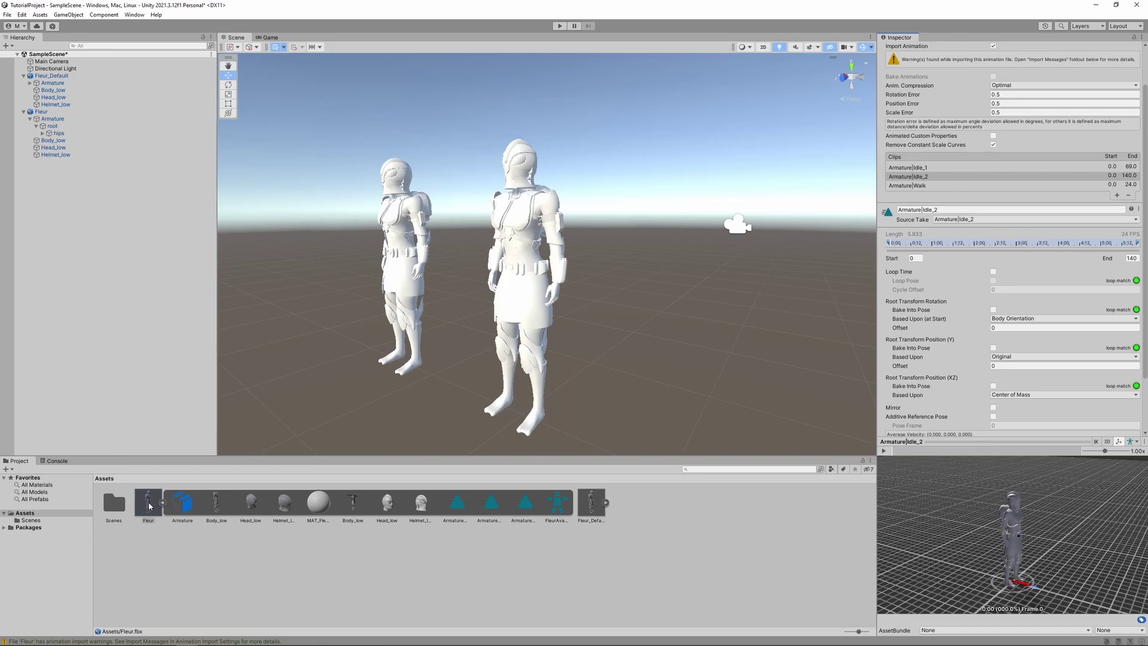
Step: Inspect the Fleur asset's embedded animation clips, its helmet, head and body meshes, and the MAT_Fleur material
click(526, 509)
click(490, 508)
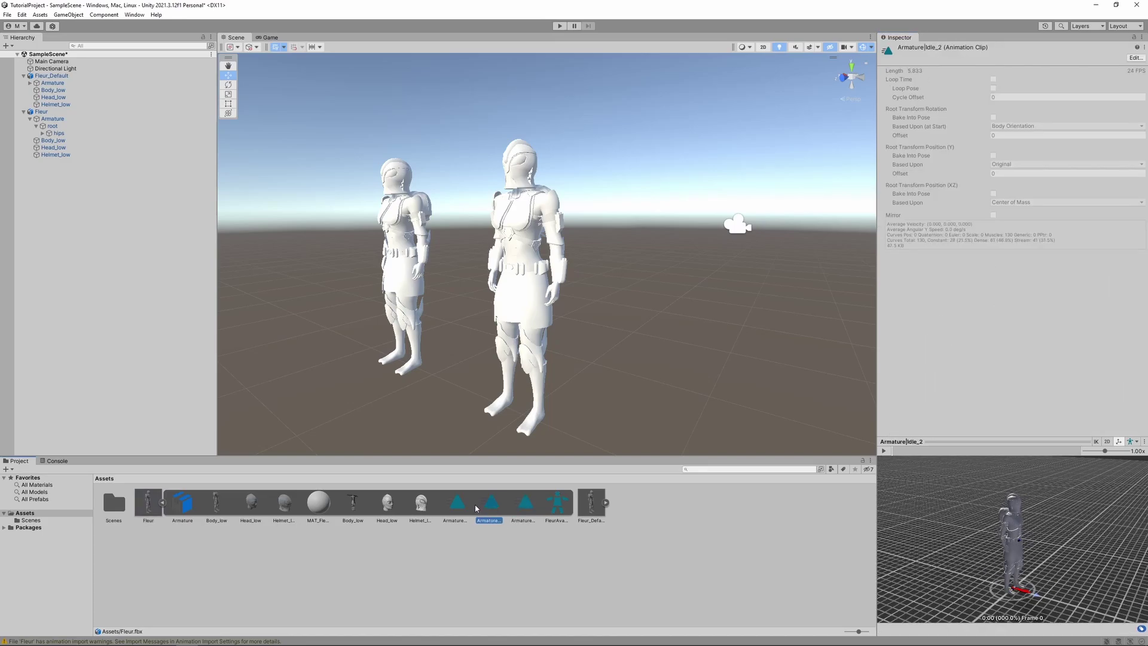
click(454, 508)
click(422, 505)
click(387, 505)
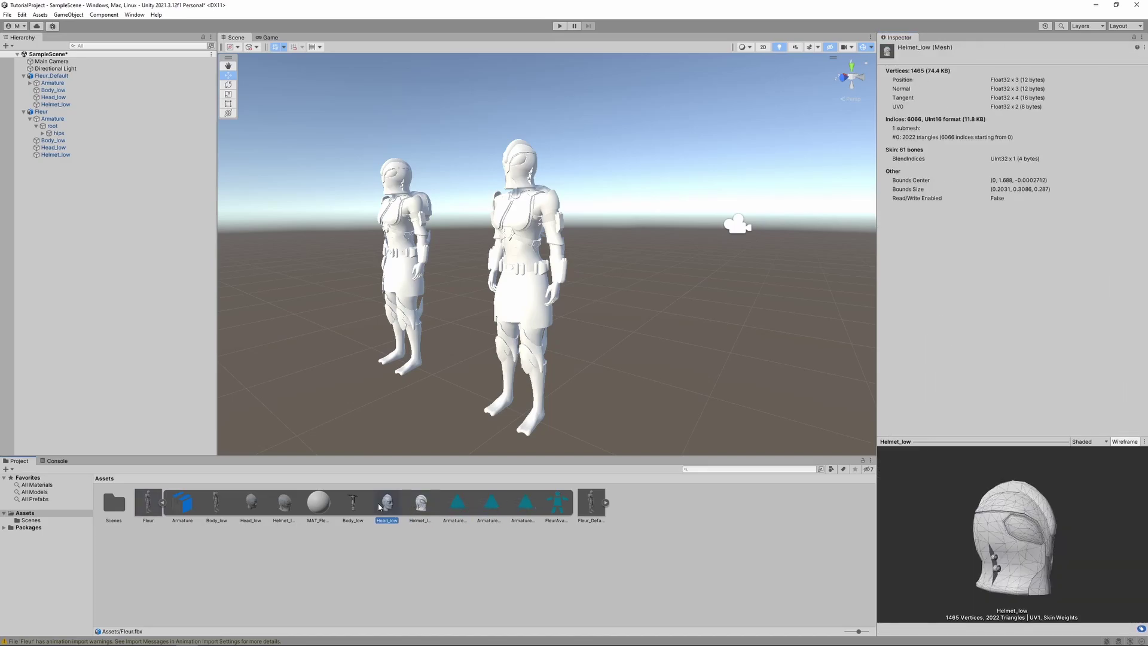
click(351, 506)
click(323, 501)
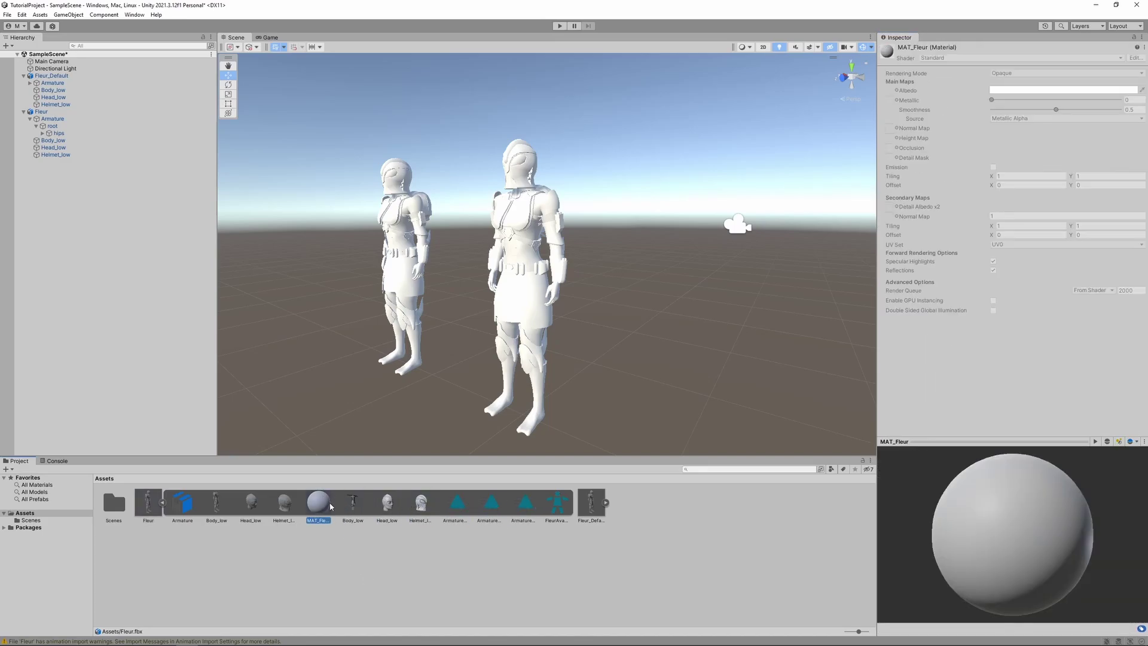
Step: Extract the Fleur asset's embedded material into the project's Assets folder and select the extracted MAT_Fleur
click(147, 504)
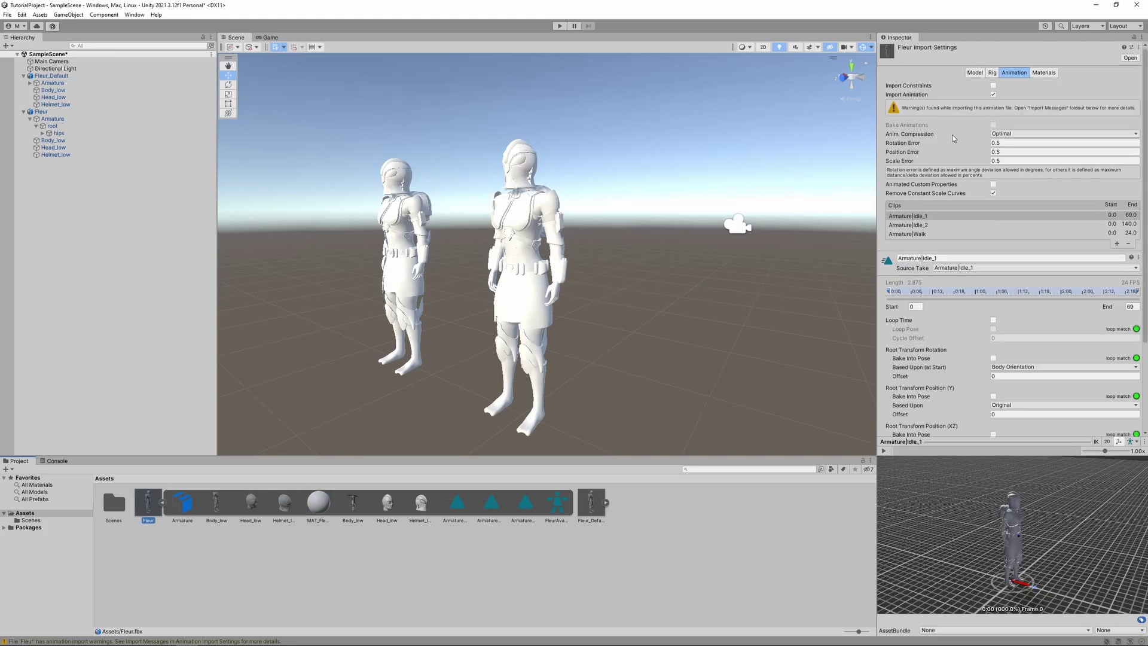
click(1046, 73)
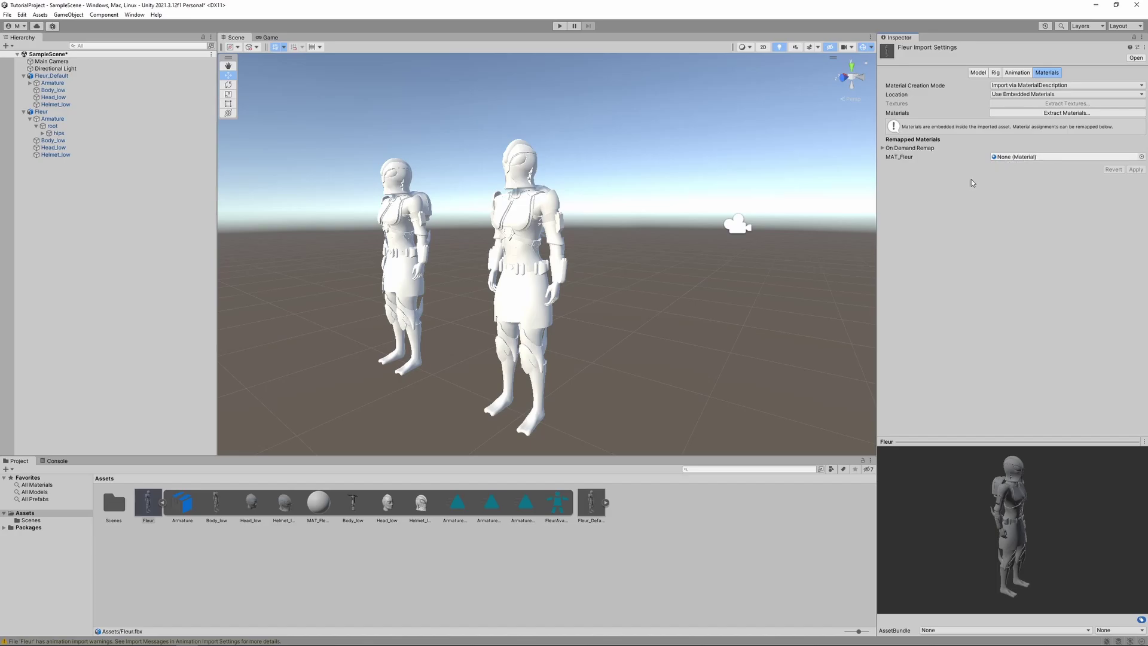
click(1026, 118)
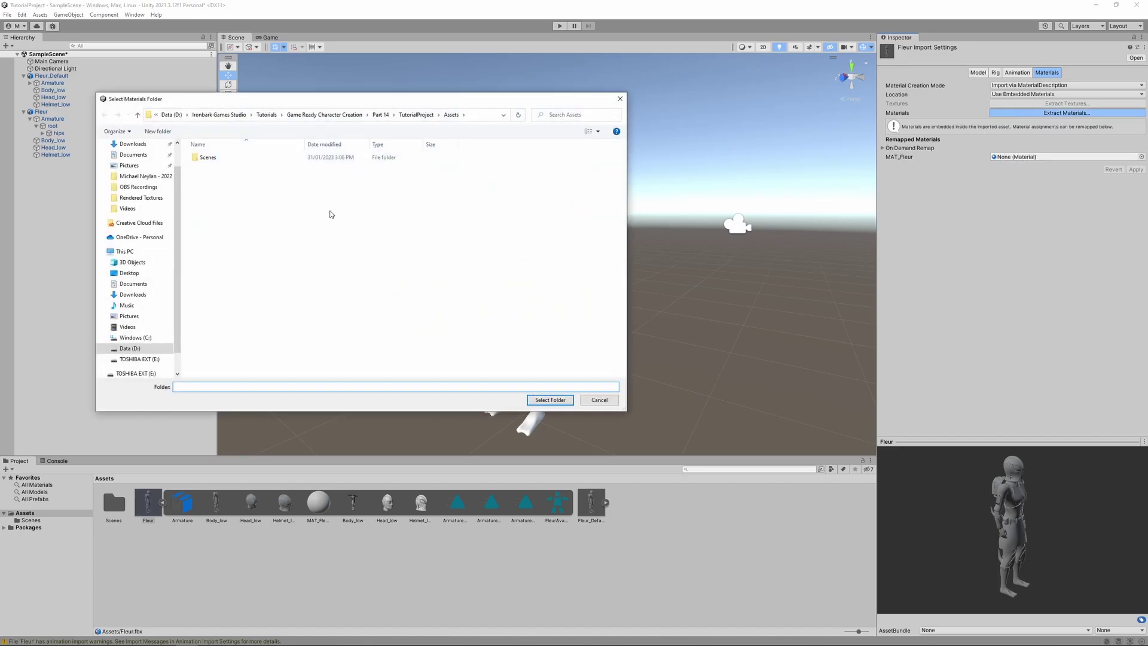
click(547, 400)
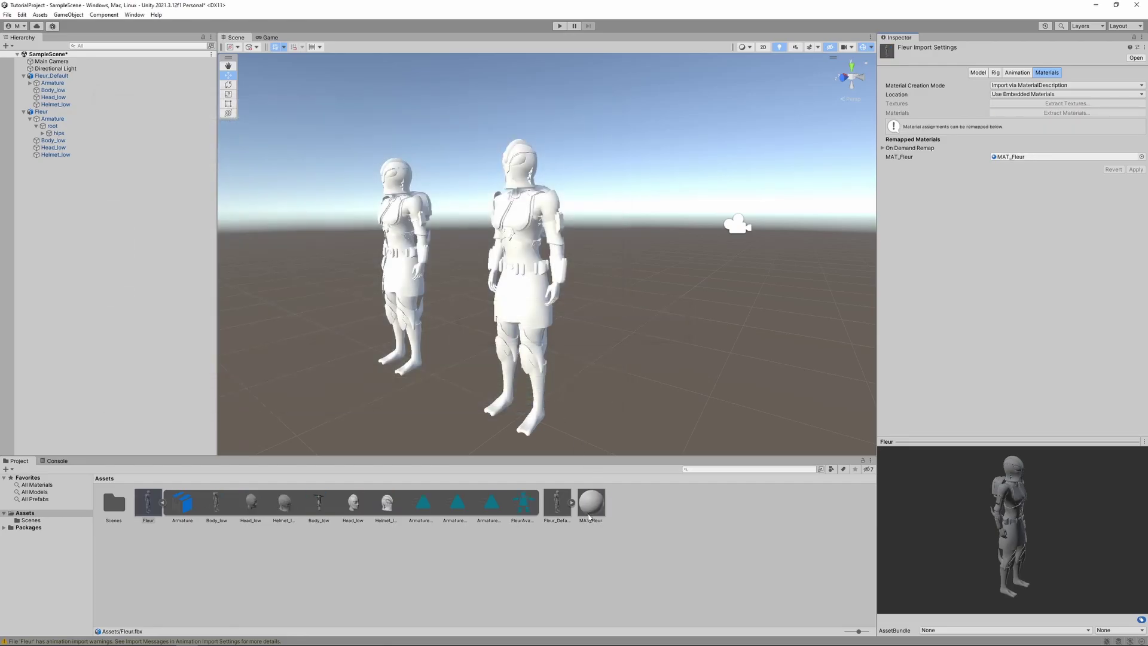
click(595, 511)
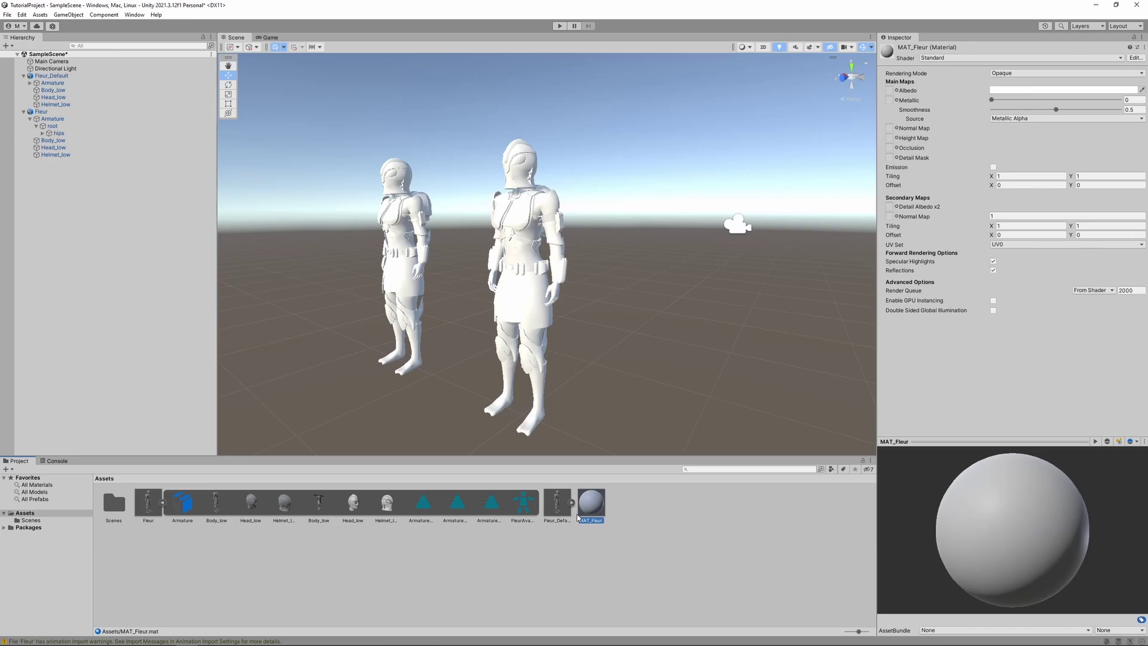
Step: Import the four Fleur textures from the Part 14 Textures folder into Assets and mark Fleur_Normal as a normal map
key(alt+Tab)
drag(406, 257, 181, 137)
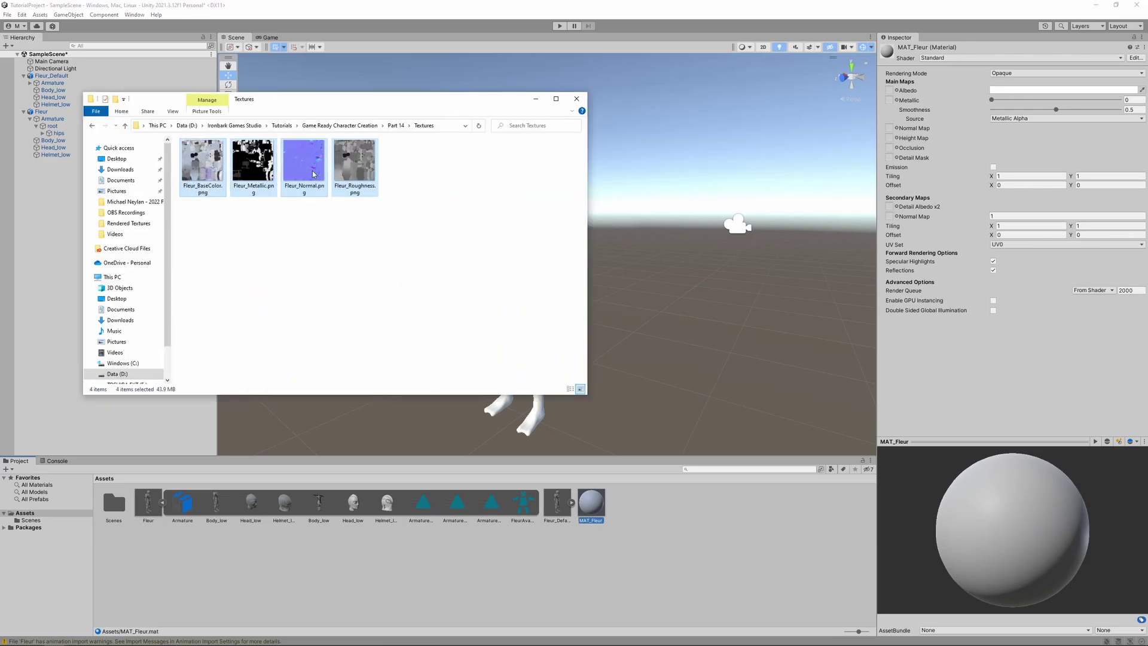
drag(312, 173, 599, 562)
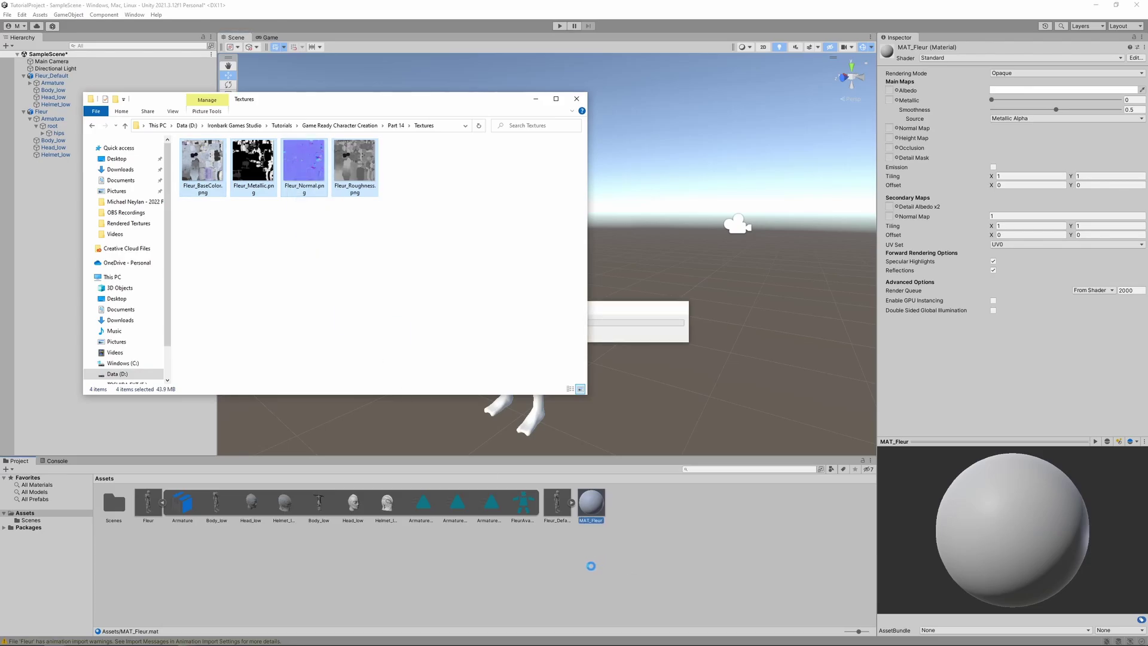
click(535, 100)
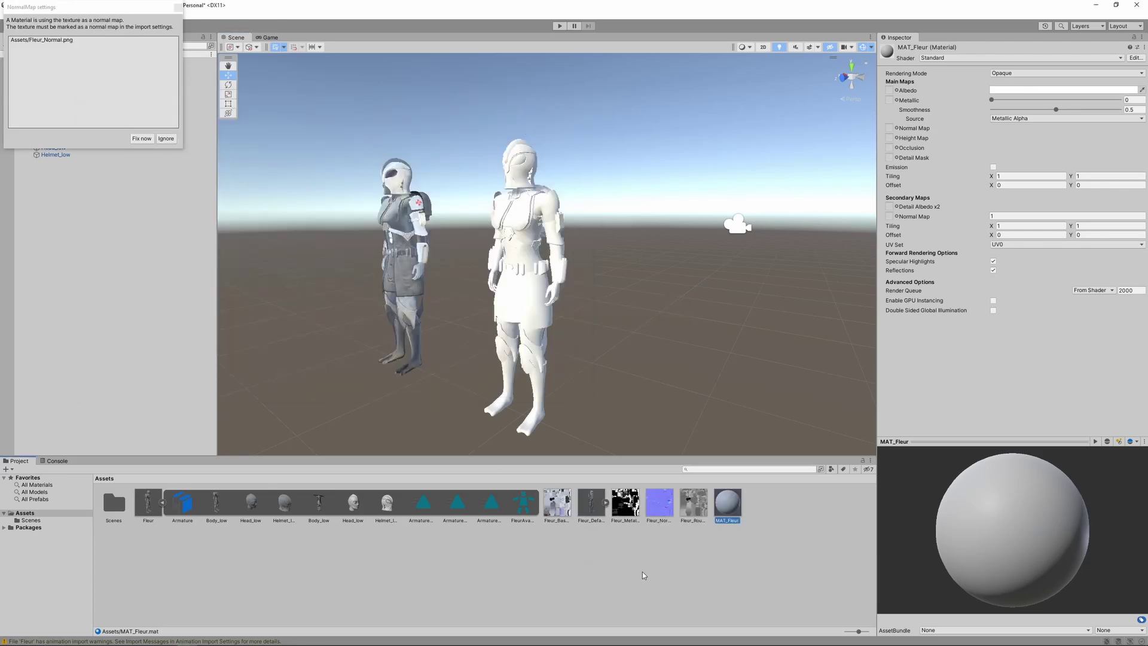
click(56, 12)
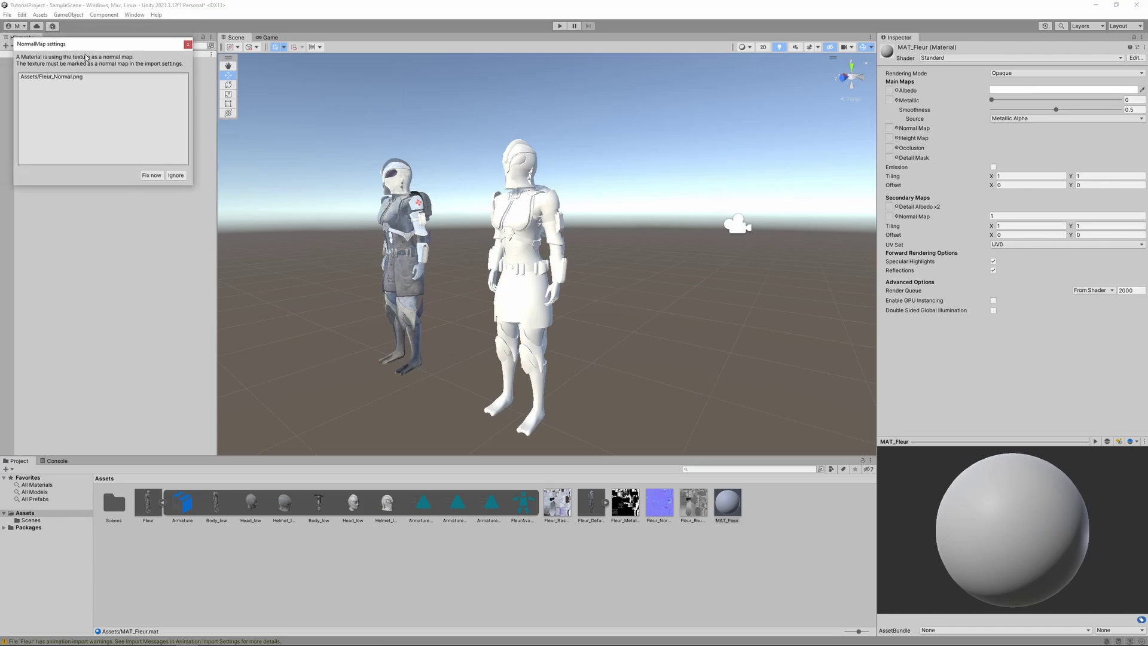
click(153, 175)
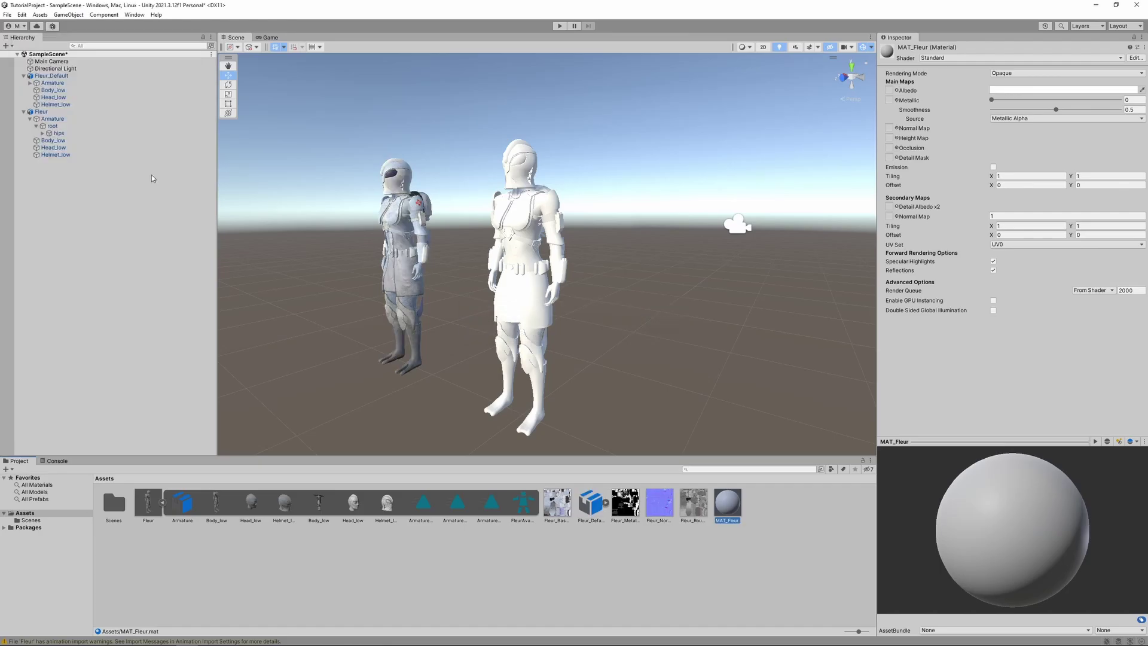
Step: Turn off sRGB (Color Texture) for the Fleur_Metallic and Fleur_Roughness textures together and apply the import settings
click(666, 509)
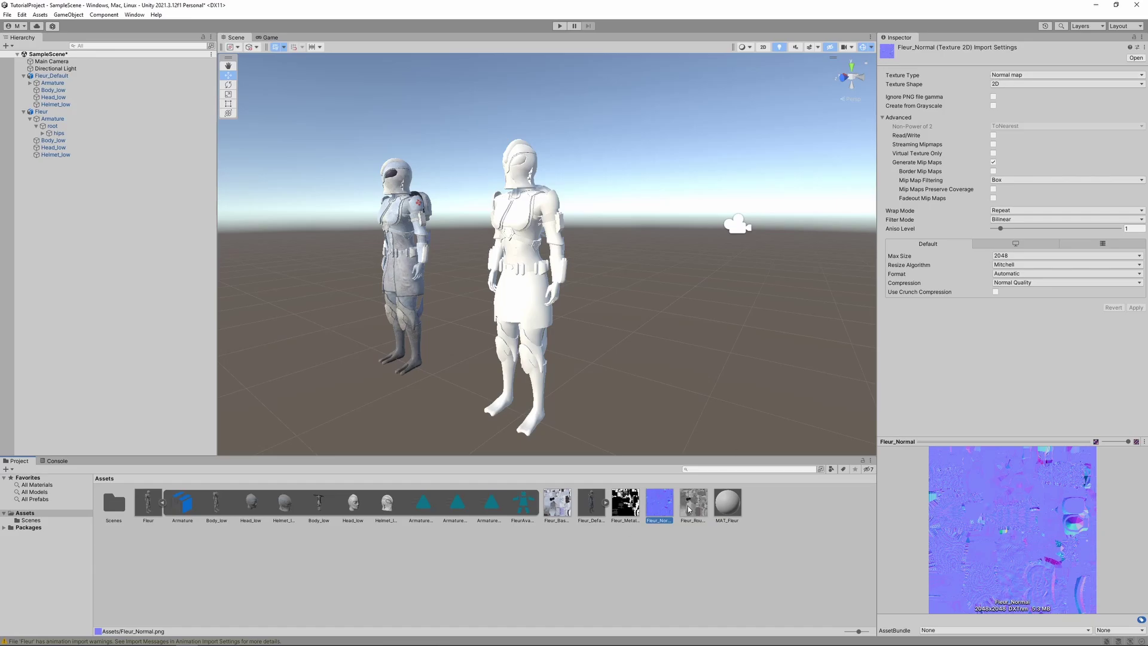
click(705, 505)
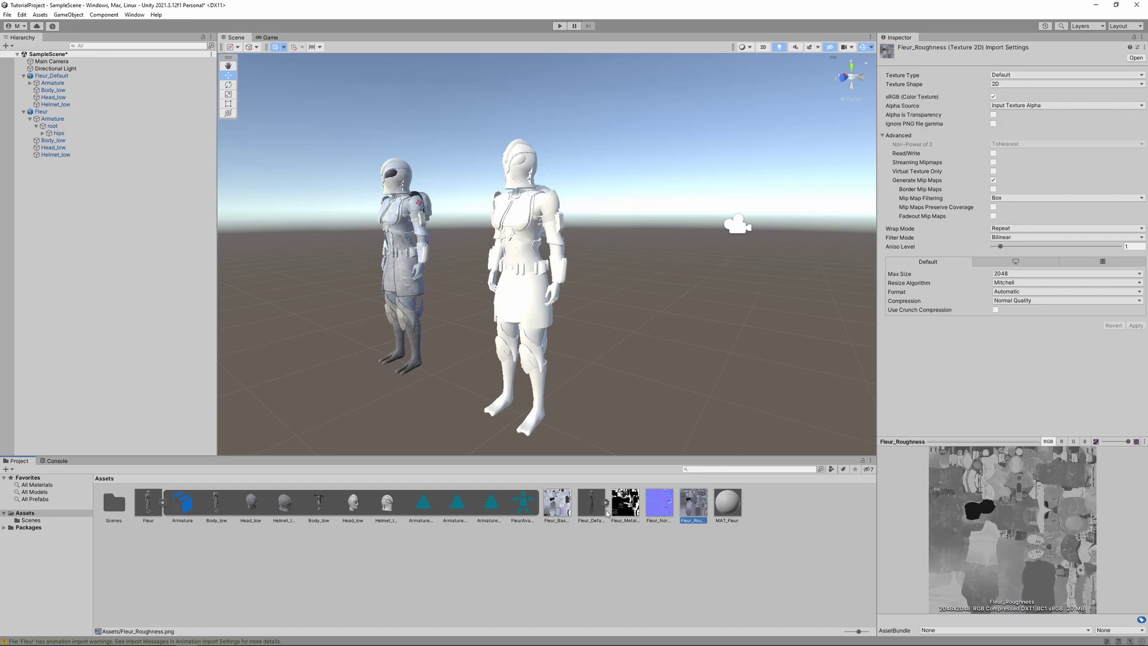
click(557, 510)
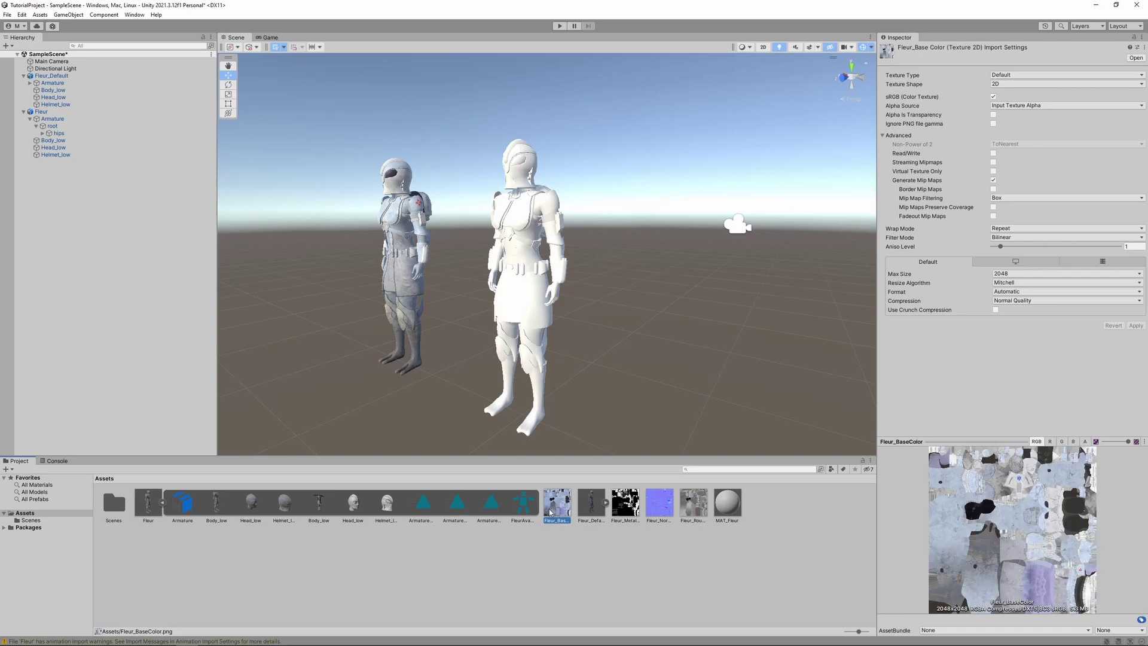
click(624, 505)
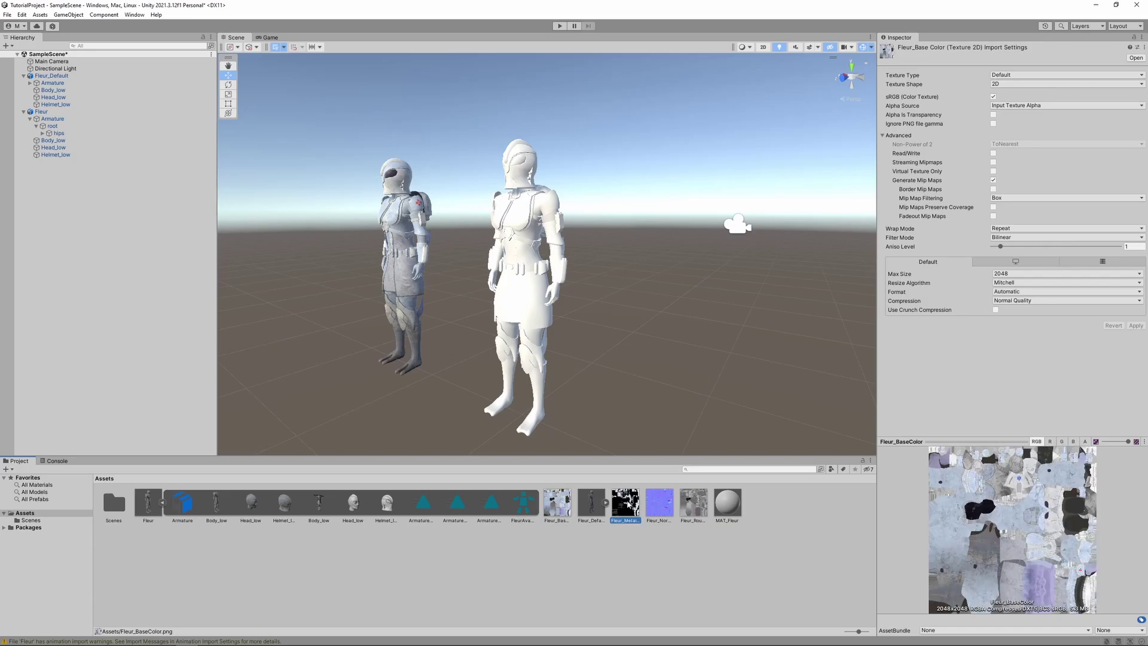
ctrl+click(691, 504)
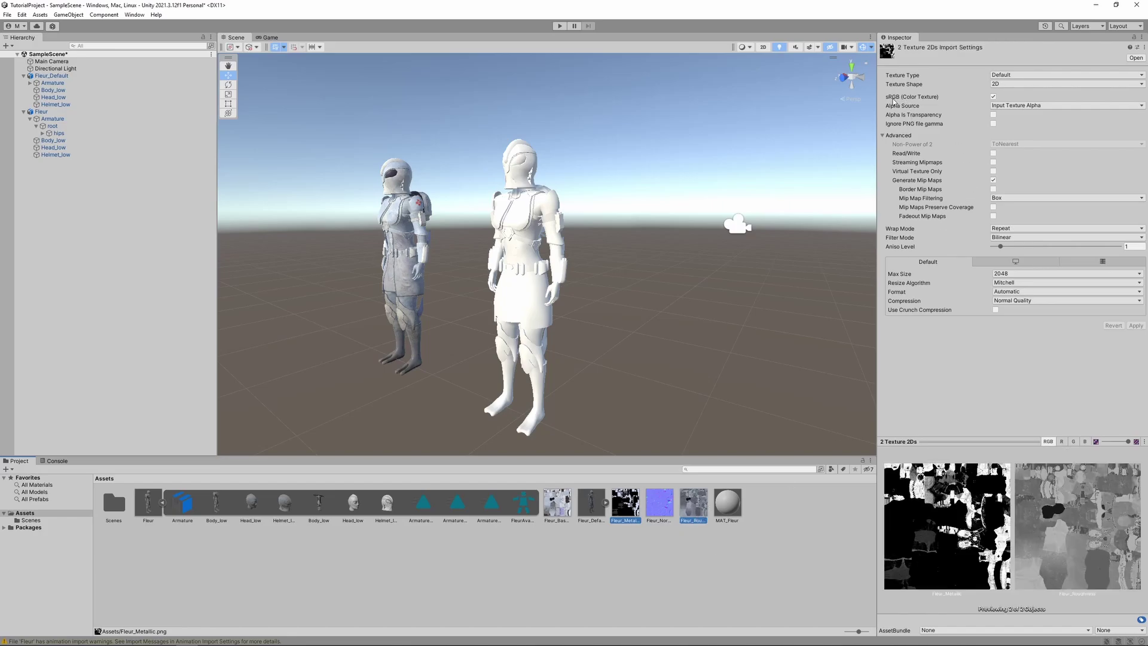
click(992, 96)
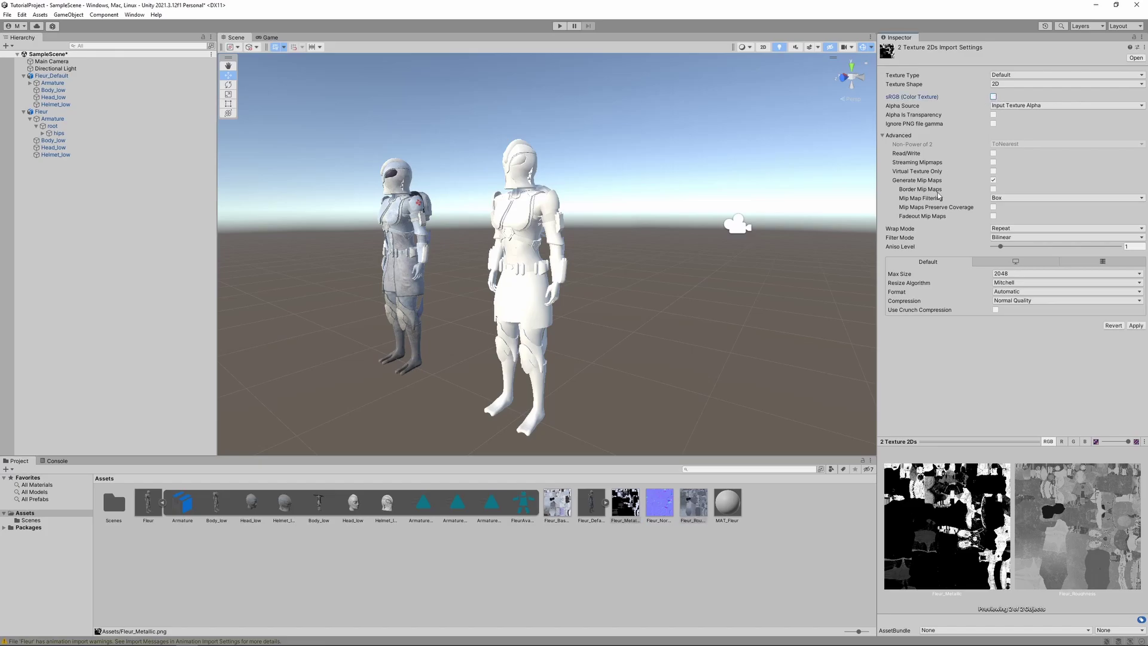
click(1136, 326)
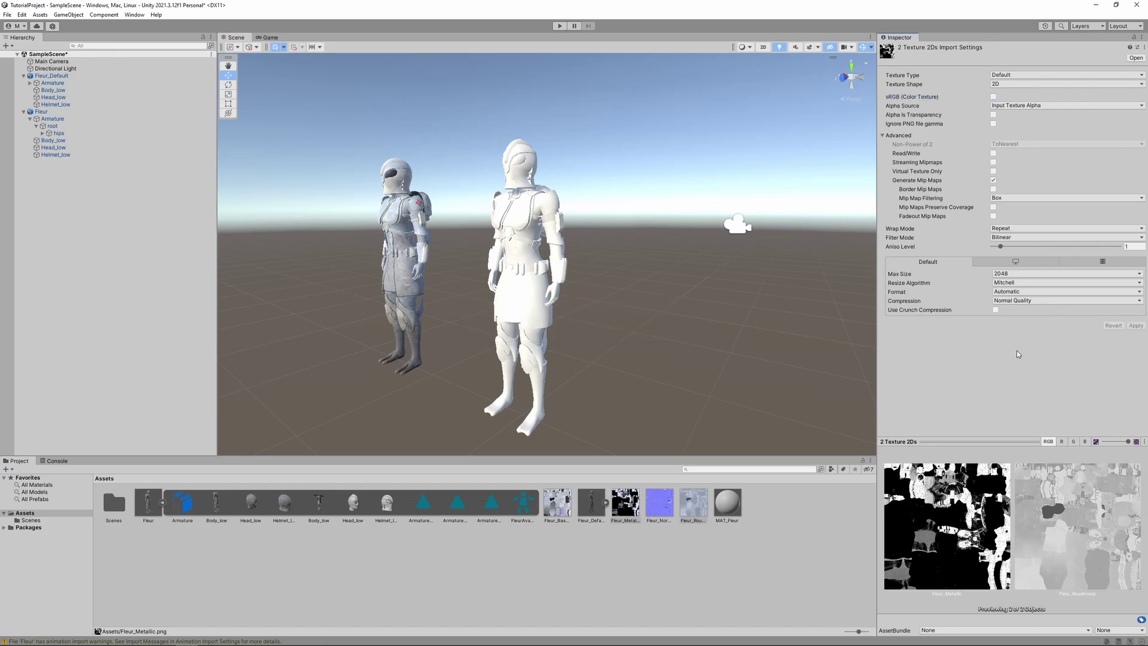
Step: Check that the Fleur_Normal texture's Texture Type is set to Normal map
click(659, 504)
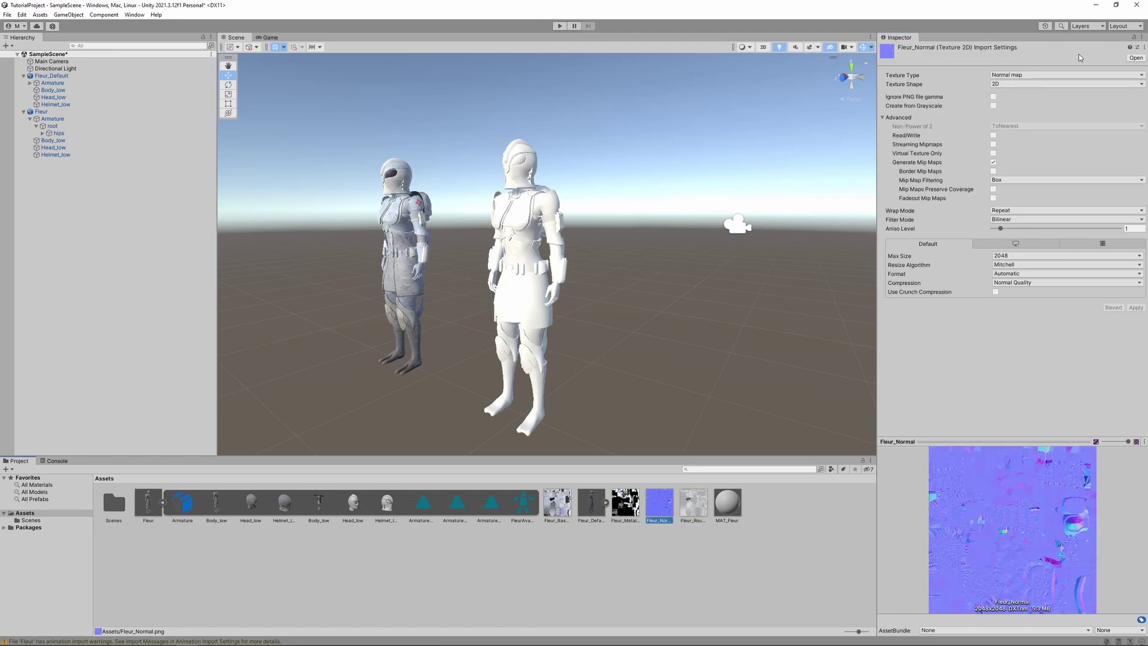
click(1020, 75)
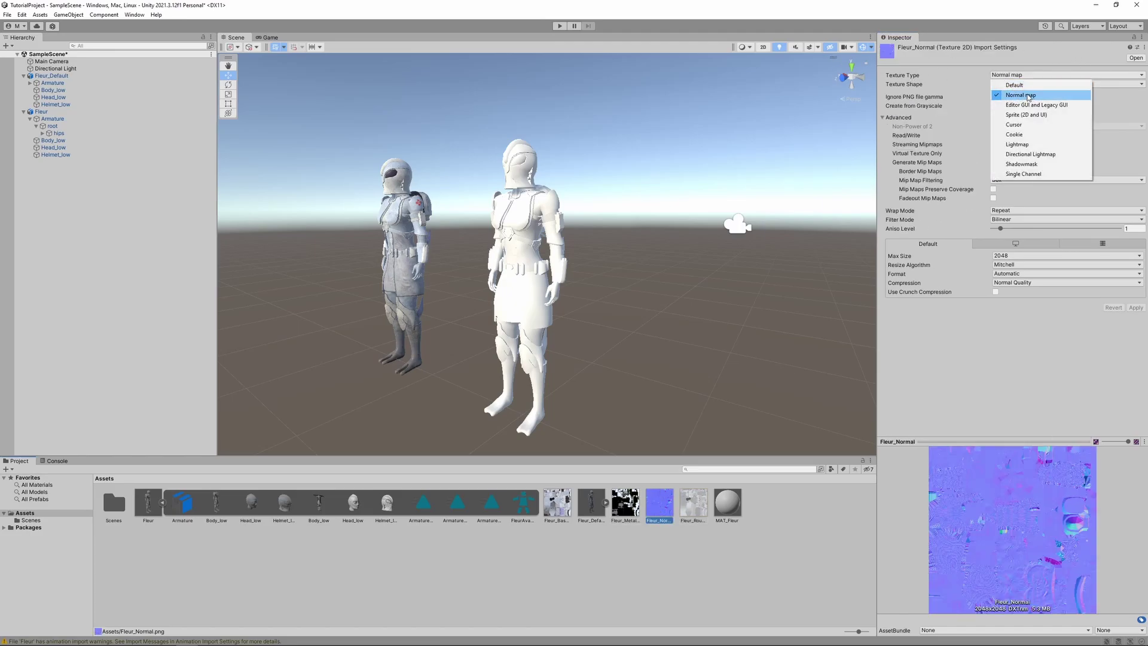
click(978, 370)
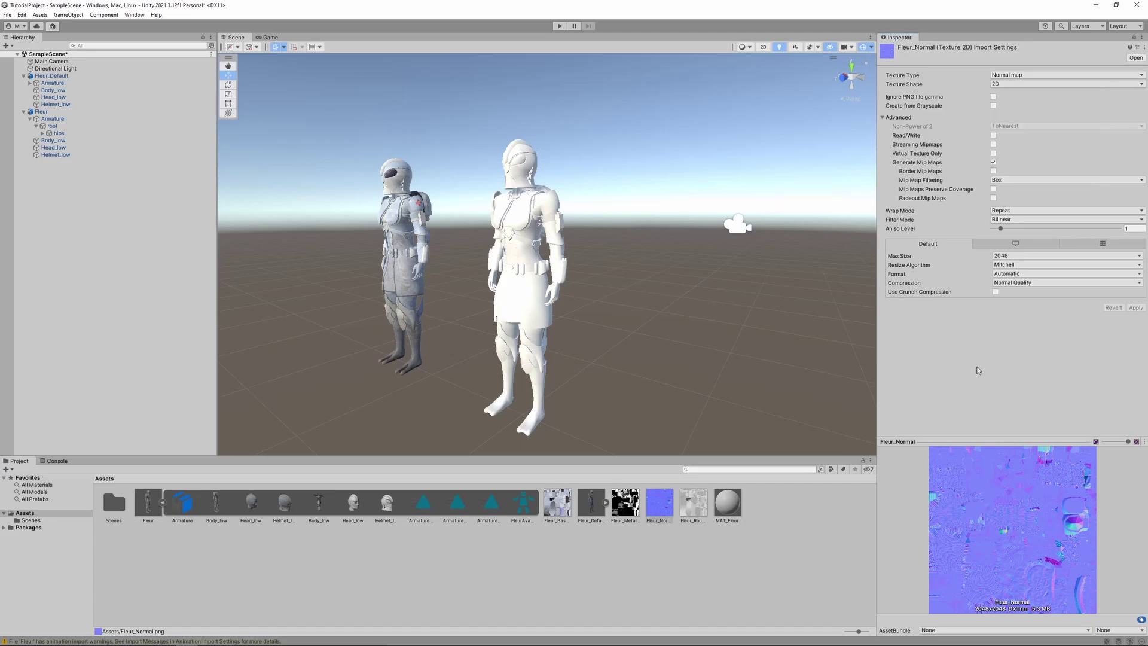
Step: Set the shader of the MAT_Fleur material to Autodesk Interactive
click(737, 512)
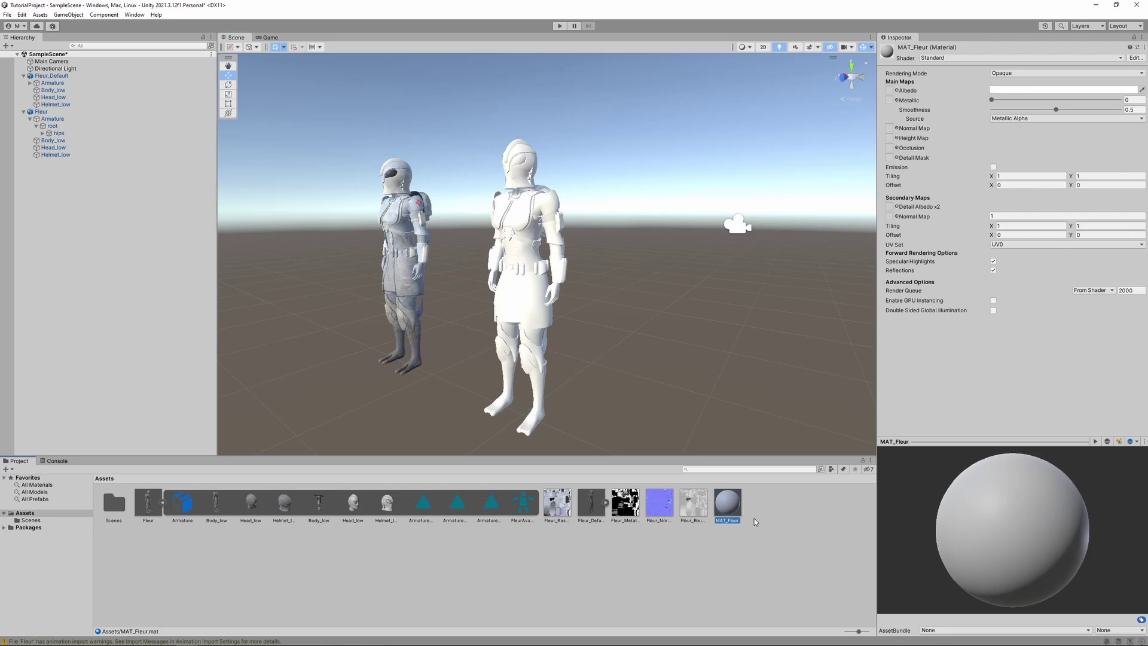
click(947, 59)
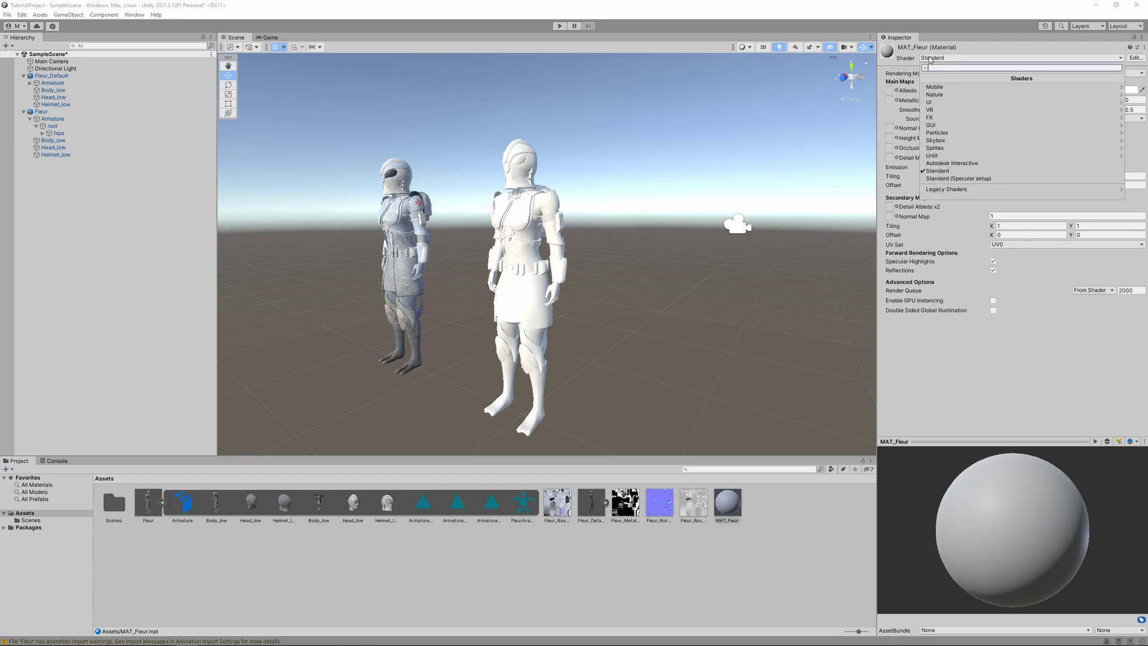
click(933, 164)
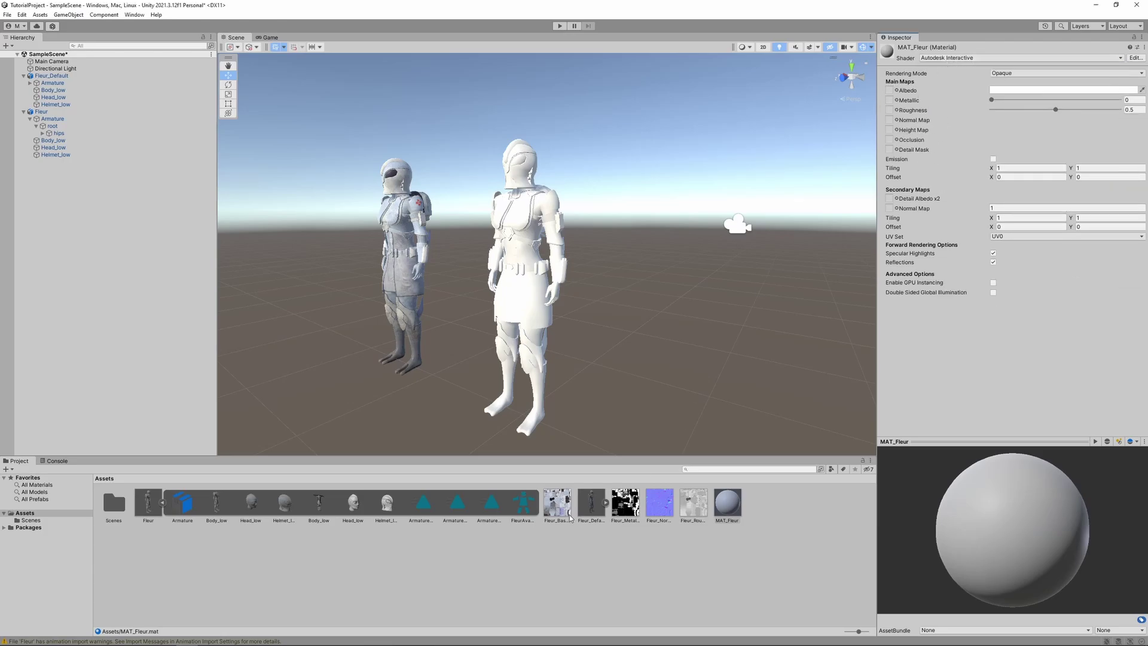
Step: Assign the Fleur base color, metallic, roughness and normal textures to MAT_Fleur's Albedo, Metallic, Roughness and Normal Map slots
drag(570, 514, 889, 91)
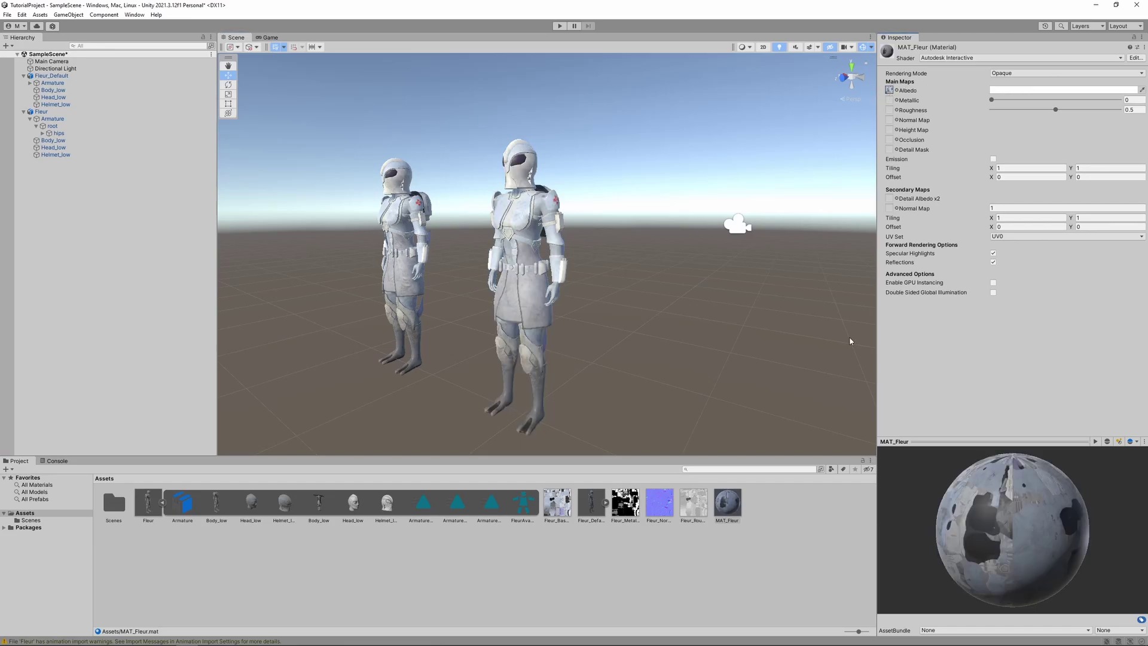
drag(625, 504, 888, 102)
drag(923, 215, 889, 109)
click(661, 505)
drag(661, 516, 890, 121)
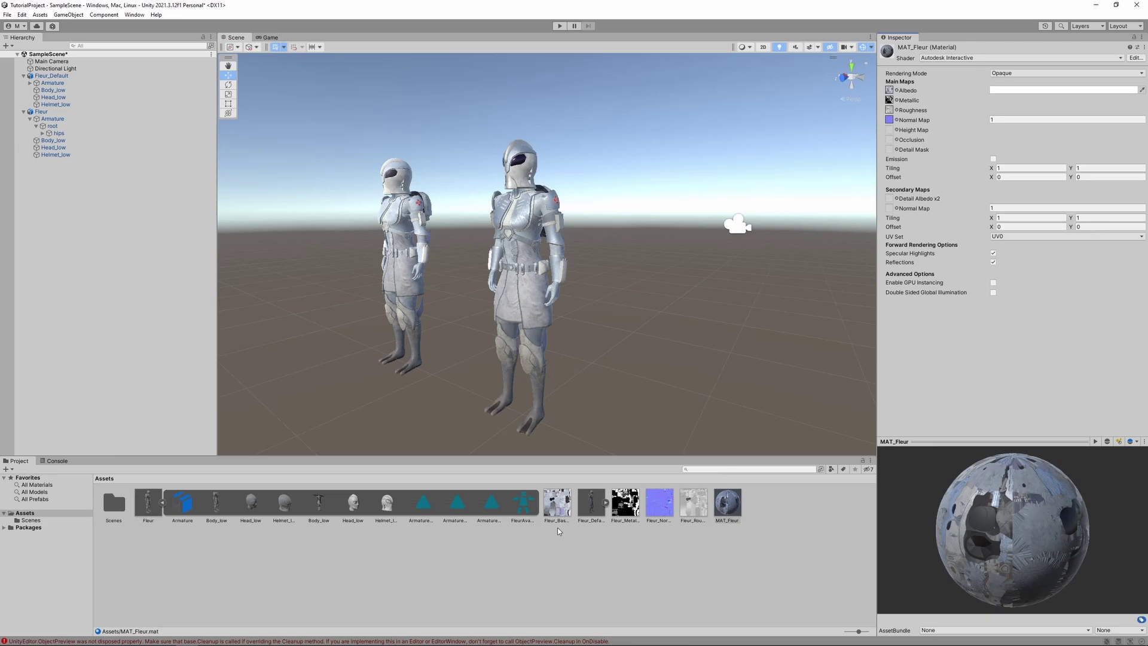
Step: Set Max Size to 4096 for all four Fleur textures together and apply the import settings
click(554, 506)
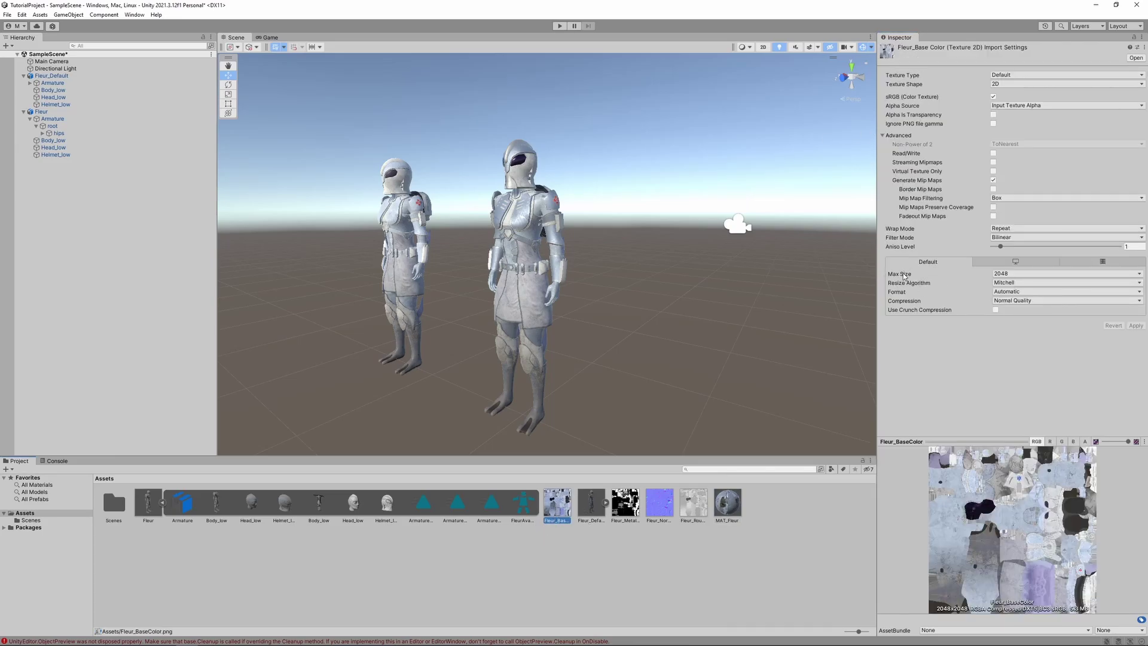
ctrl+click(624, 513)
ctrl+click(659, 503)
ctrl+click(694, 503)
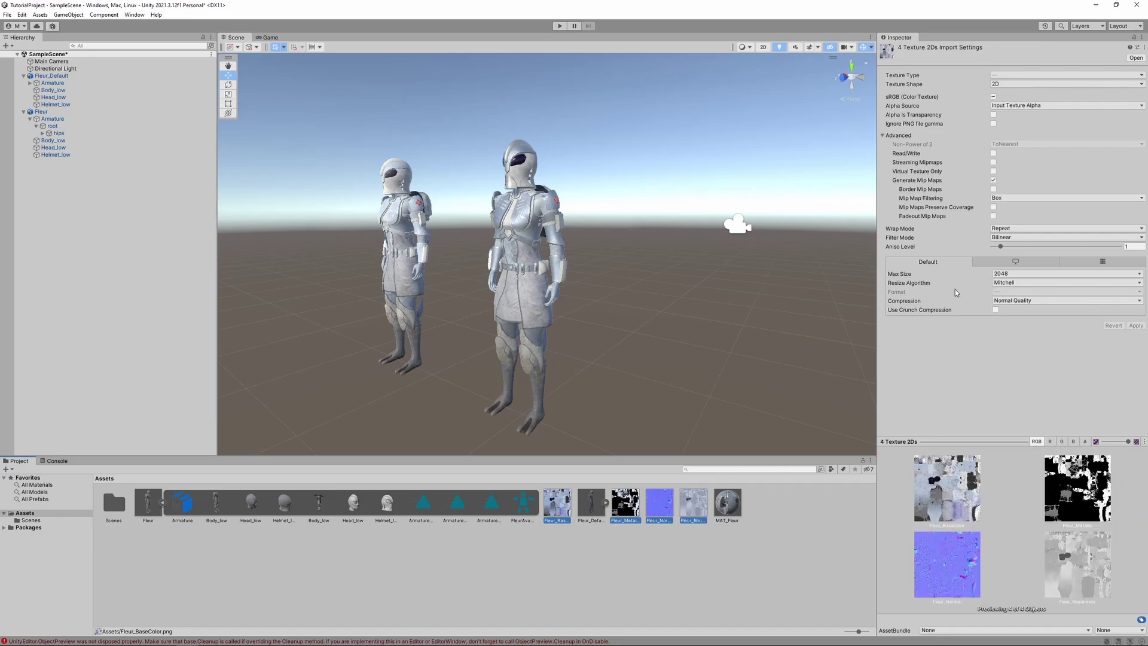
click(1010, 276)
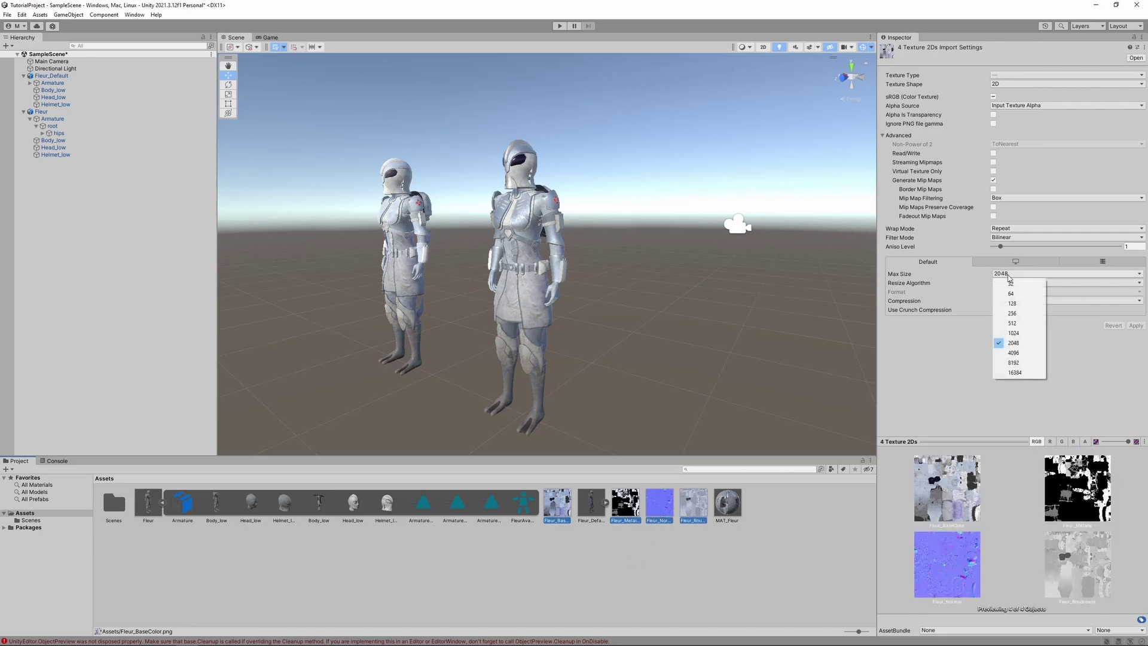
click(1010, 353)
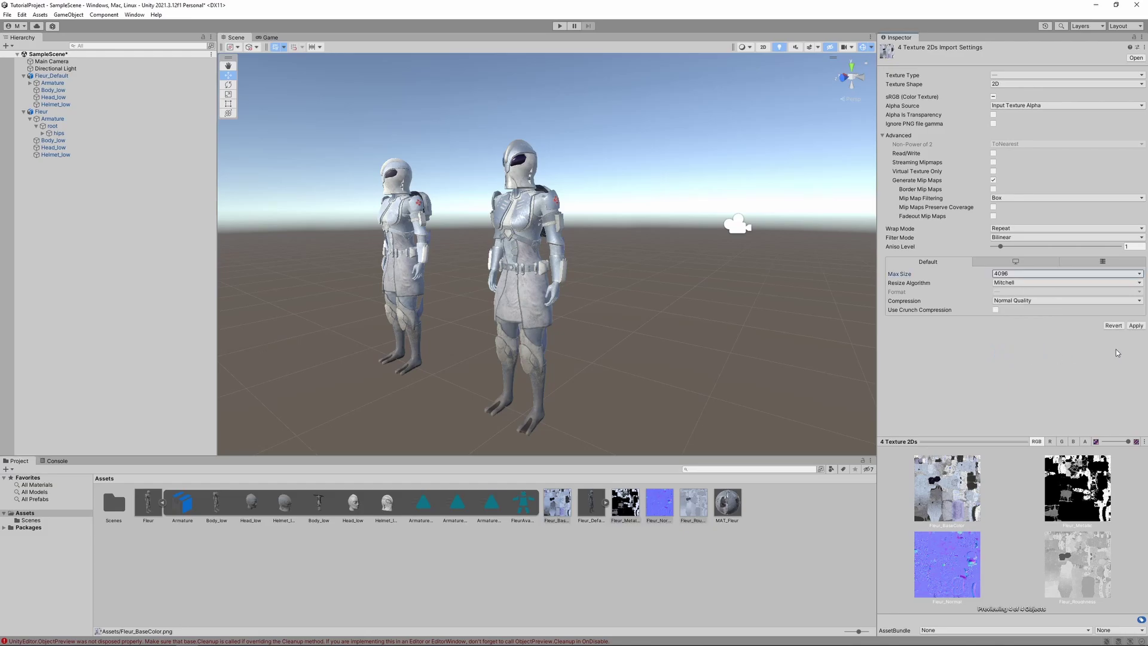
click(1135, 325)
Step: Deactivate Fleur_Default in the scene and inspect the textured Fleur character's upper body up close
click(695, 272)
scroll(694, 272, up, 8)
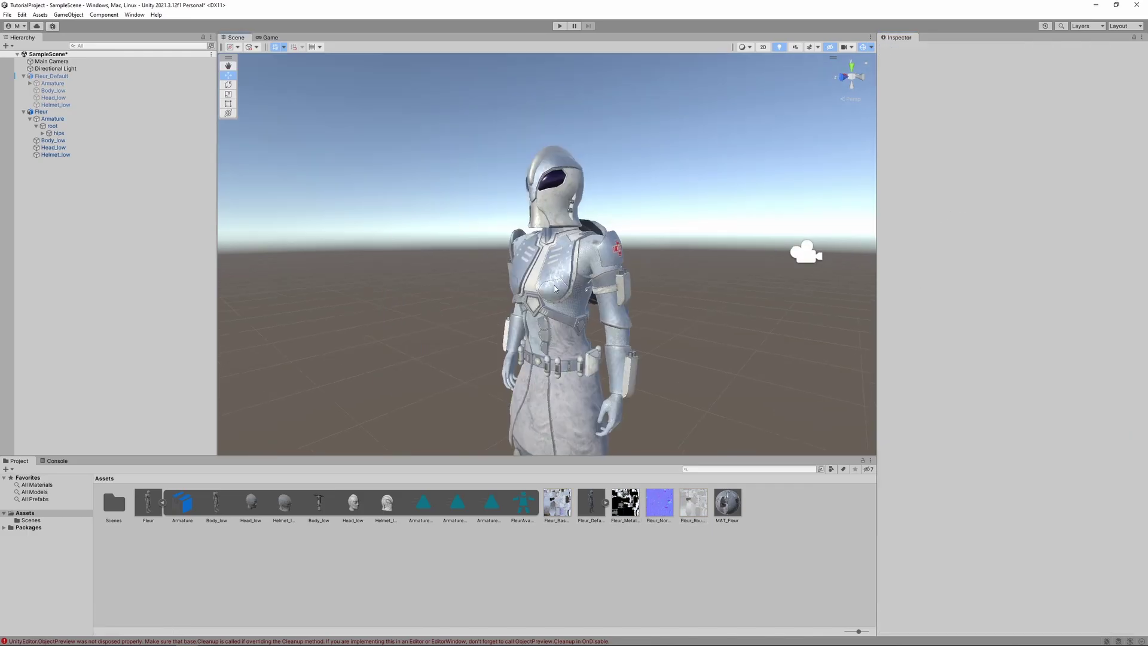
alt+drag(695, 272, 763, 351)
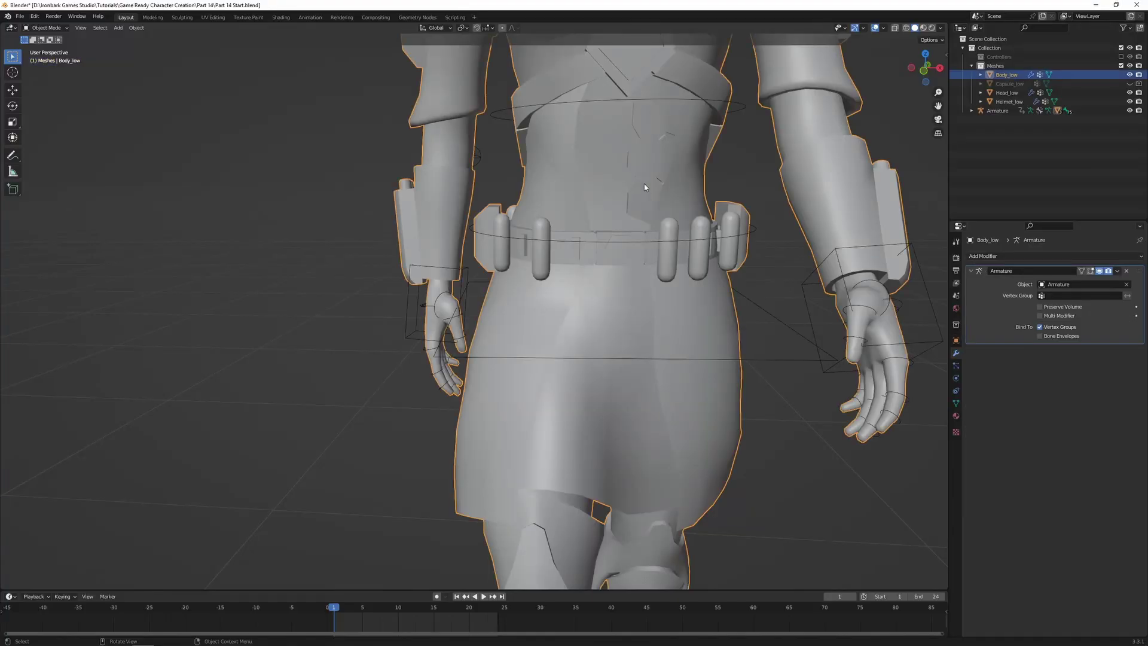
Step: Switch to Blender and separate the three linked abdominal plates of Body_low into their own object
shift+middle_drag(643, 184, 515, 309)
key(Tab)
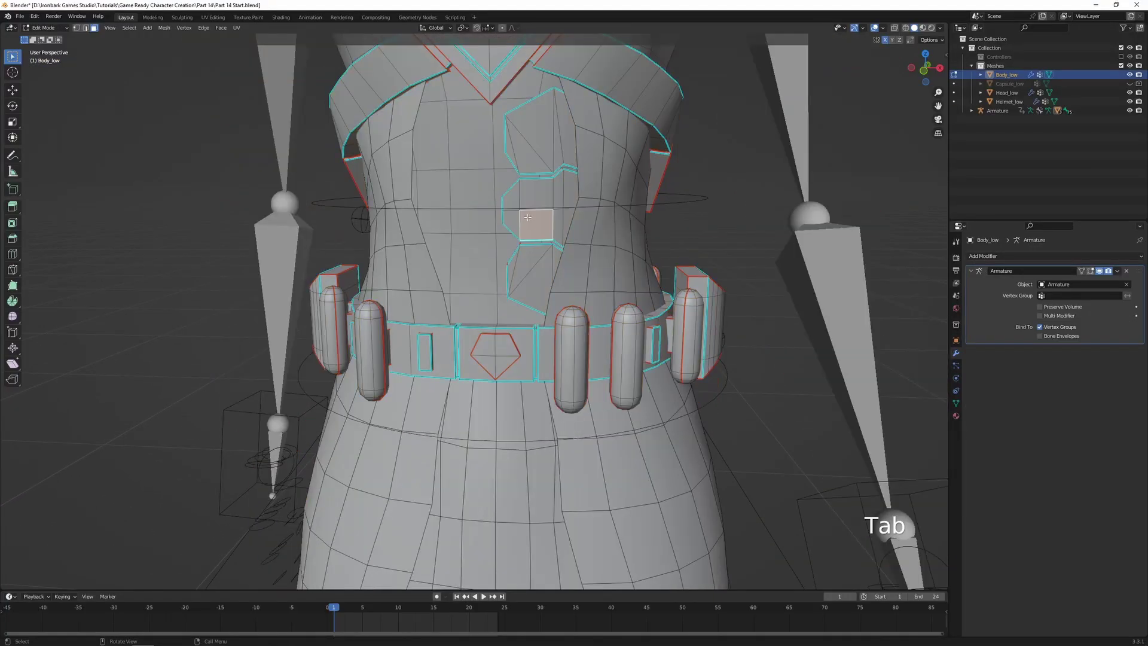
shift+click(521, 147)
shift+click(531, 267)
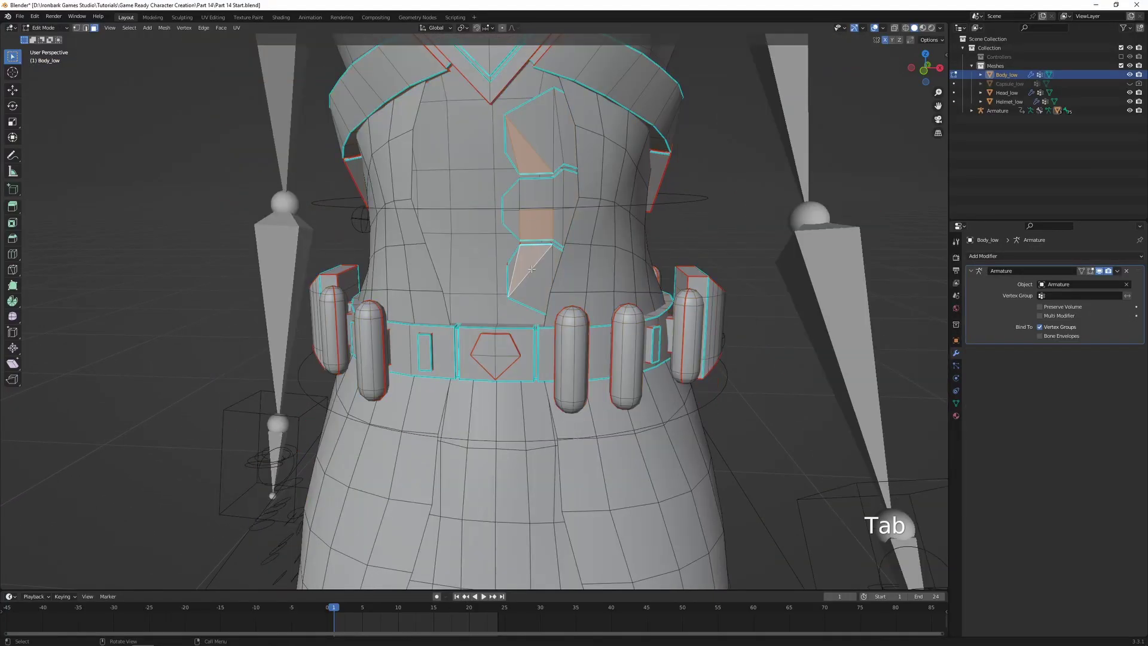
key(ctrl+l)
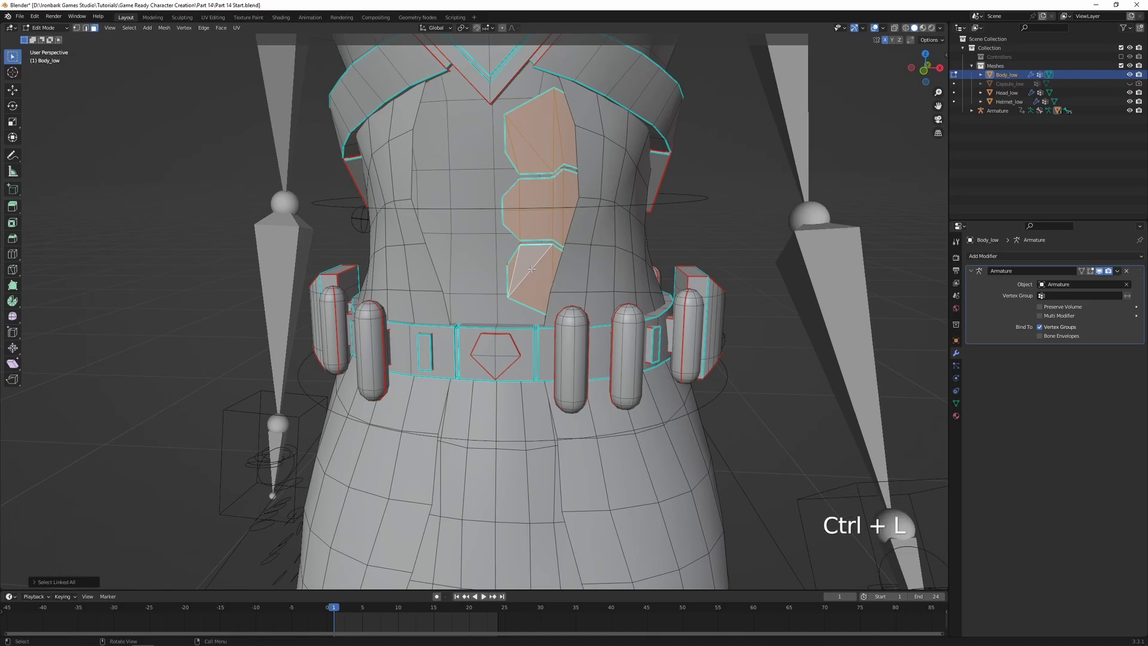
key(p)
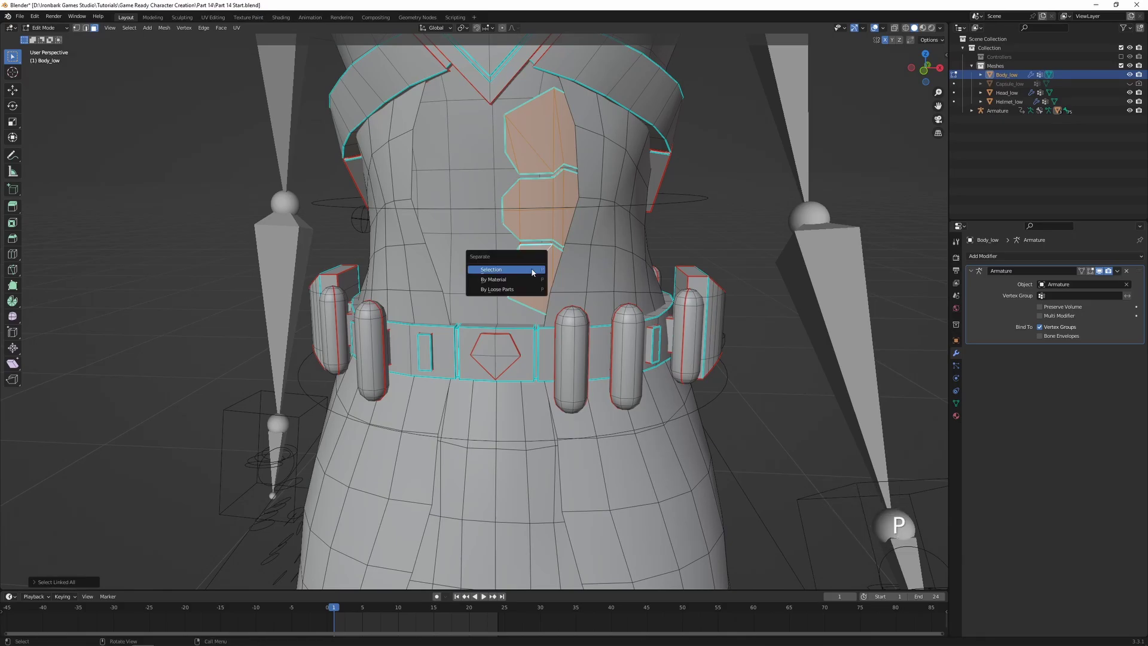
click(531, 268)
key(Tab)
Step: Mirror the separated abdominal plates across X with a Mirror modifier placed above the Armature modifier, and apply it
click(545, 290)
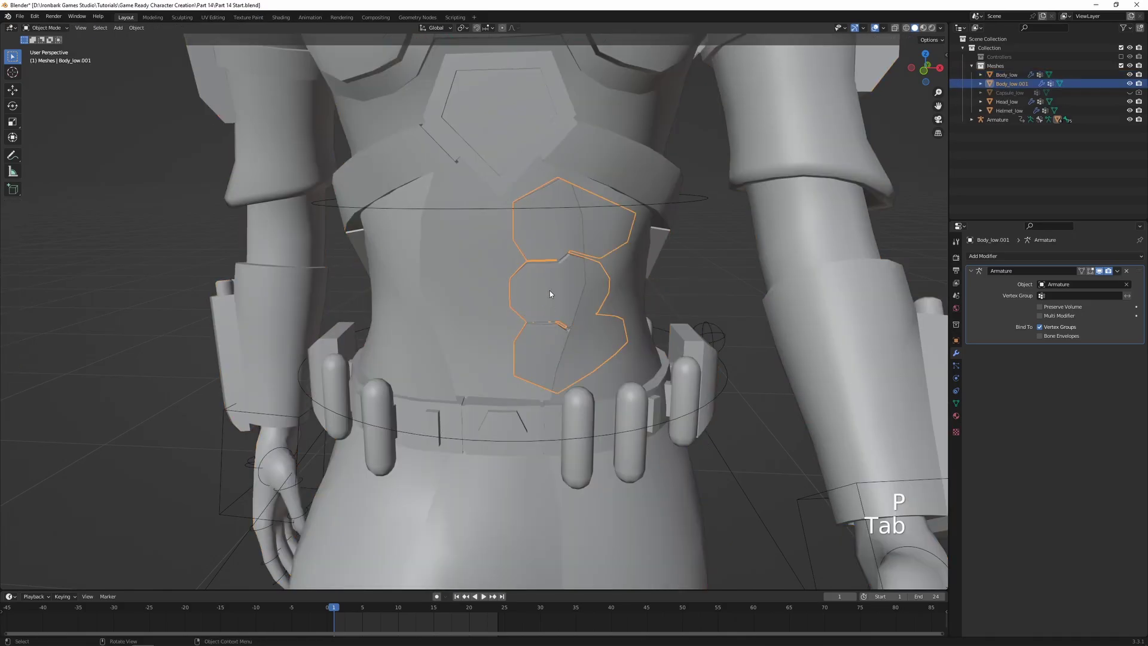
scroll(505, 306, down, 2)
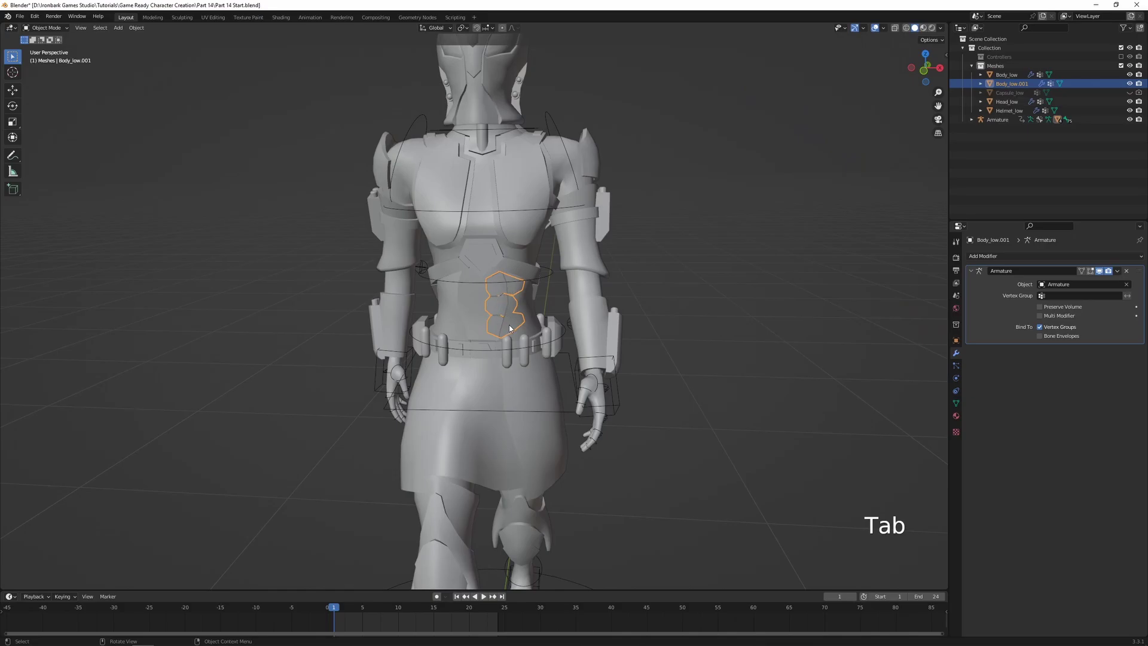
click(1025, 255)
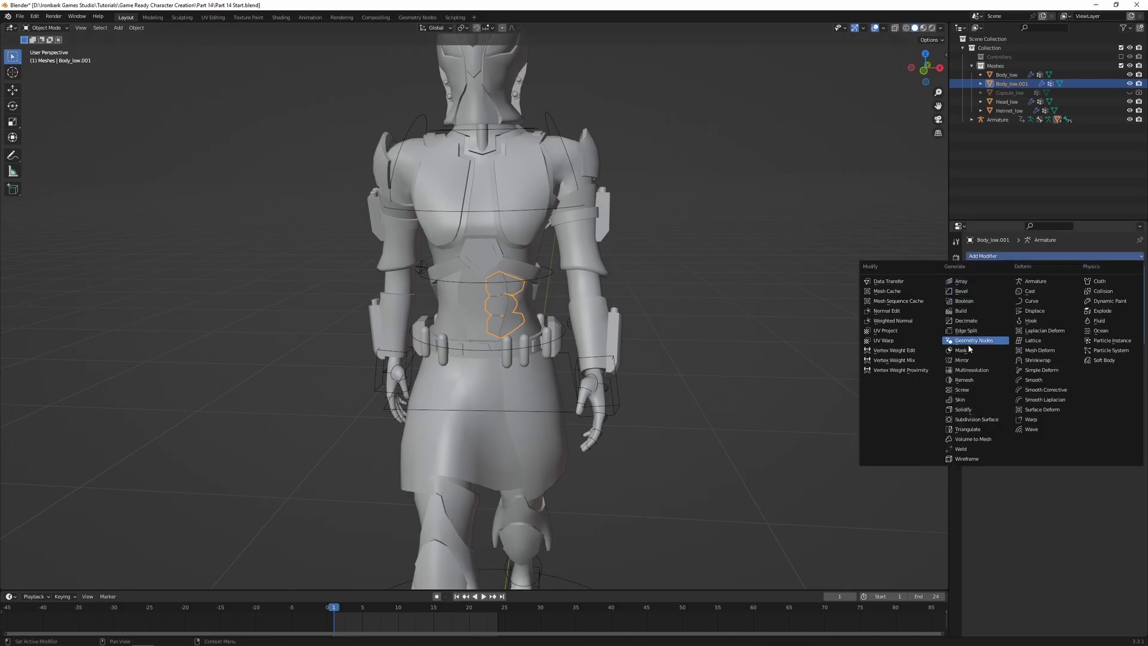
click(980, 360)
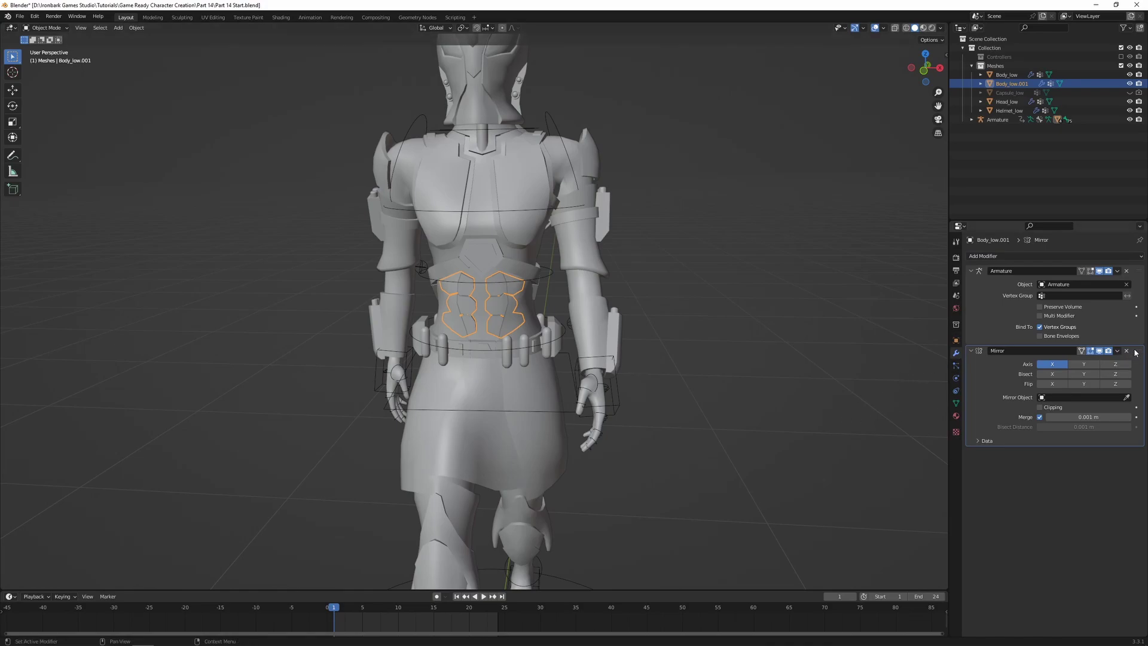
drag(1137, 353, 1140, 270)
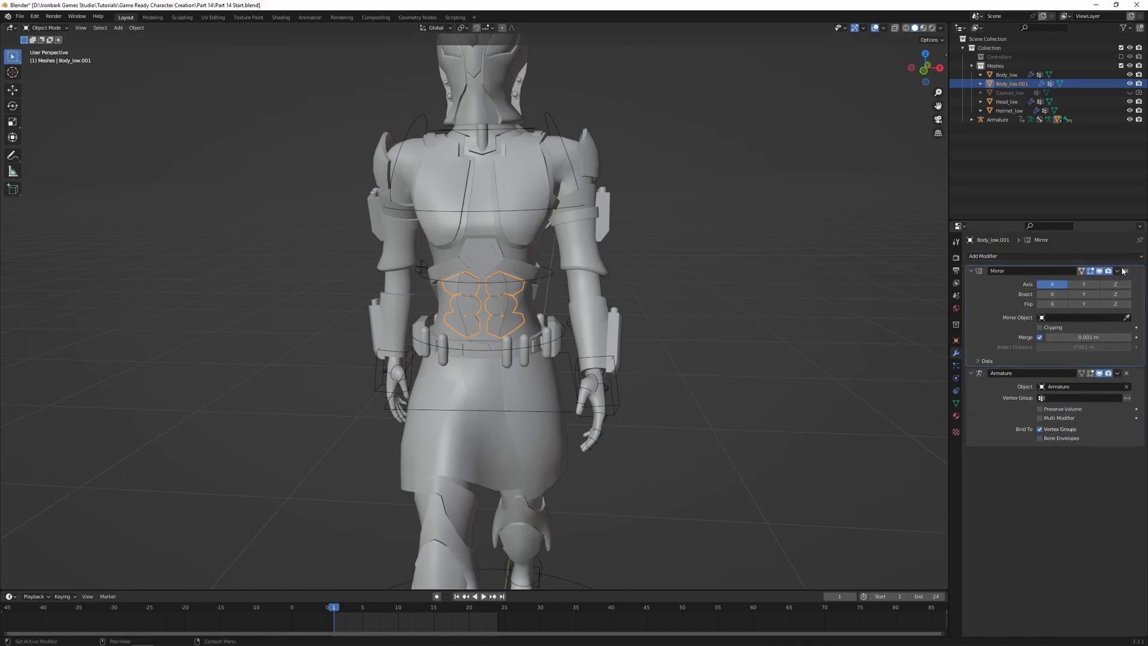
click(1117, 271)
click(1078, 282)
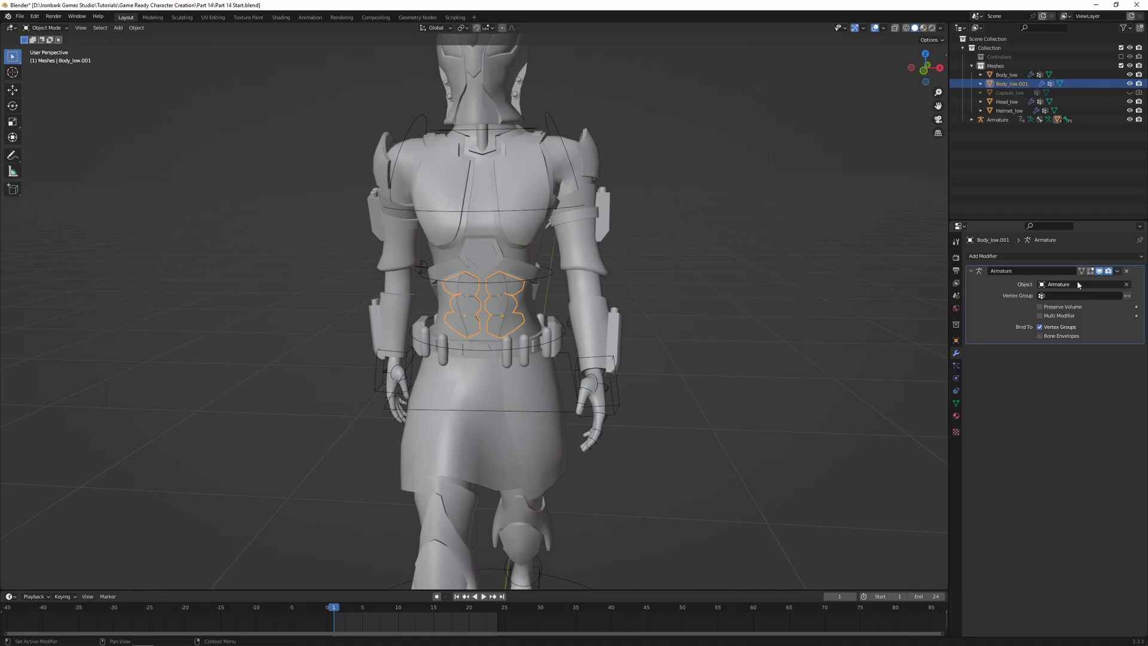
Step: Join the mirrored abdominal plates back into the Body_low mesh
middle_drag(656, 430, 494, 400)
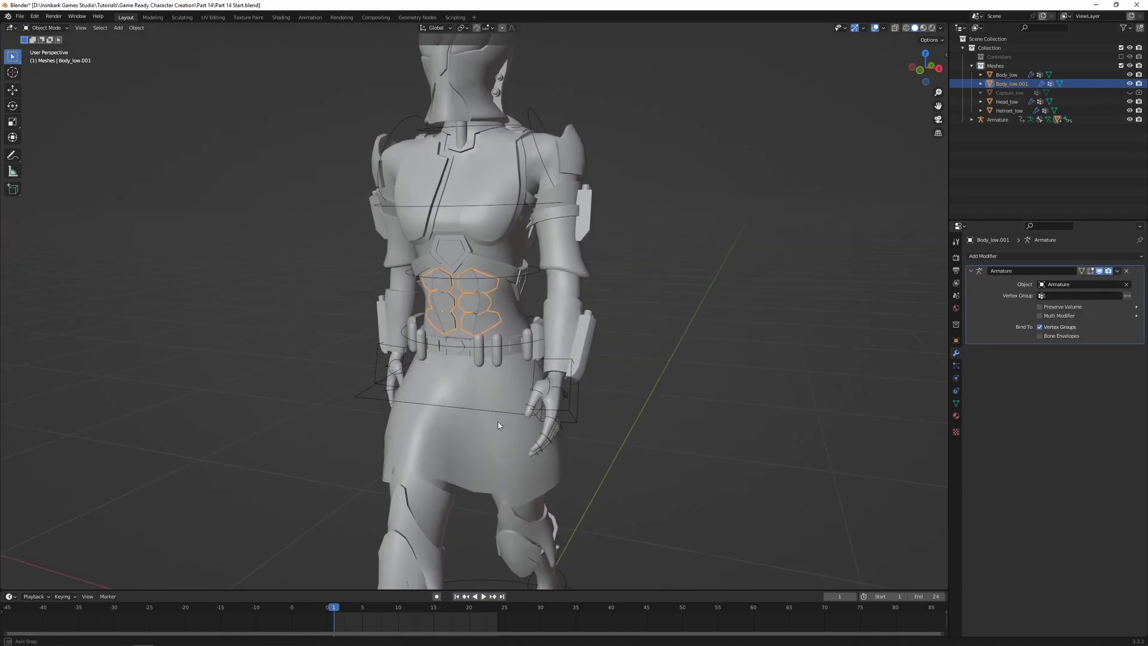
shift+click(492, 397)
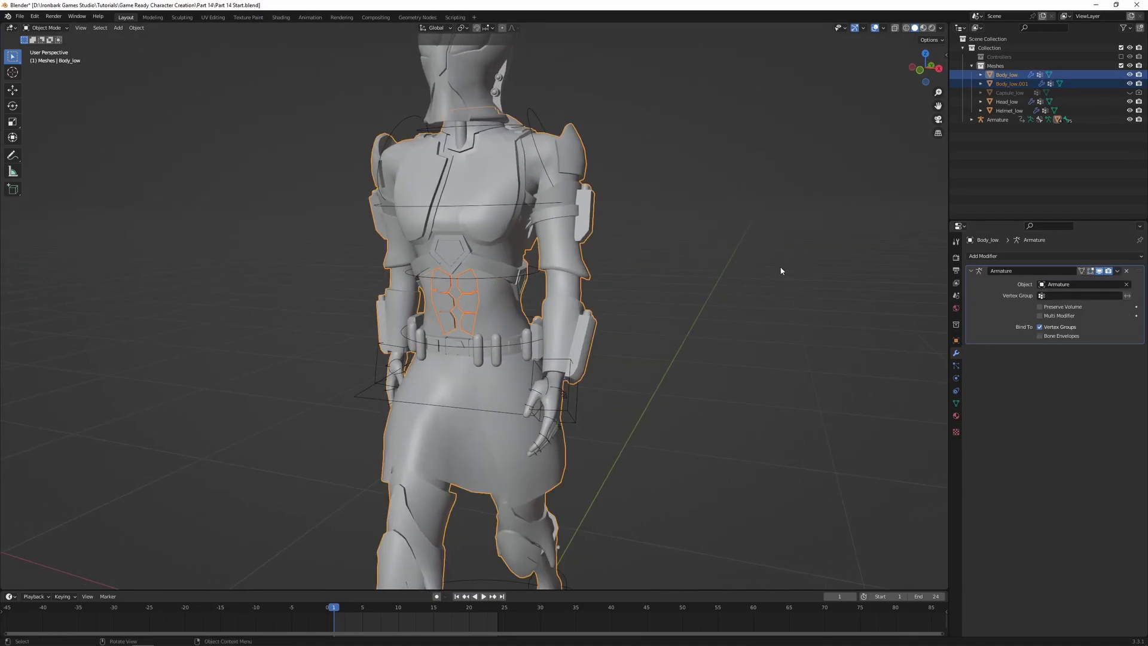
key(ctrl+j)
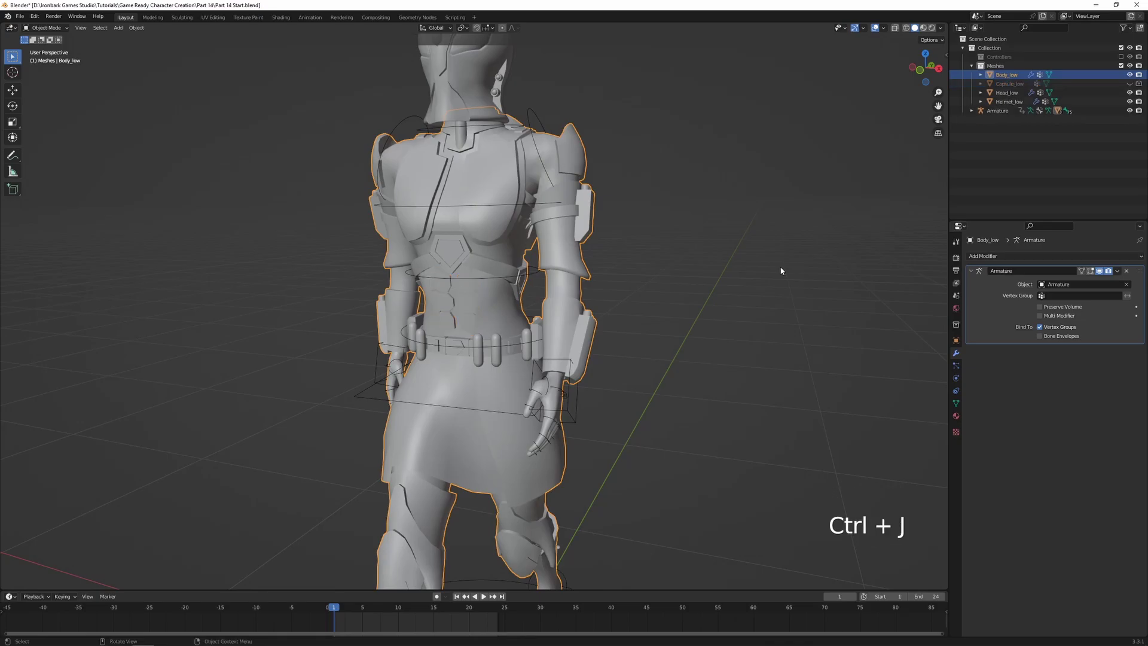
Step: Select the character meshes with the armature and export them over Fleur.fbx using the Unity Export preset
scroll(686, 351, down, 5)
middle_drag(686, 351, 669, 351)
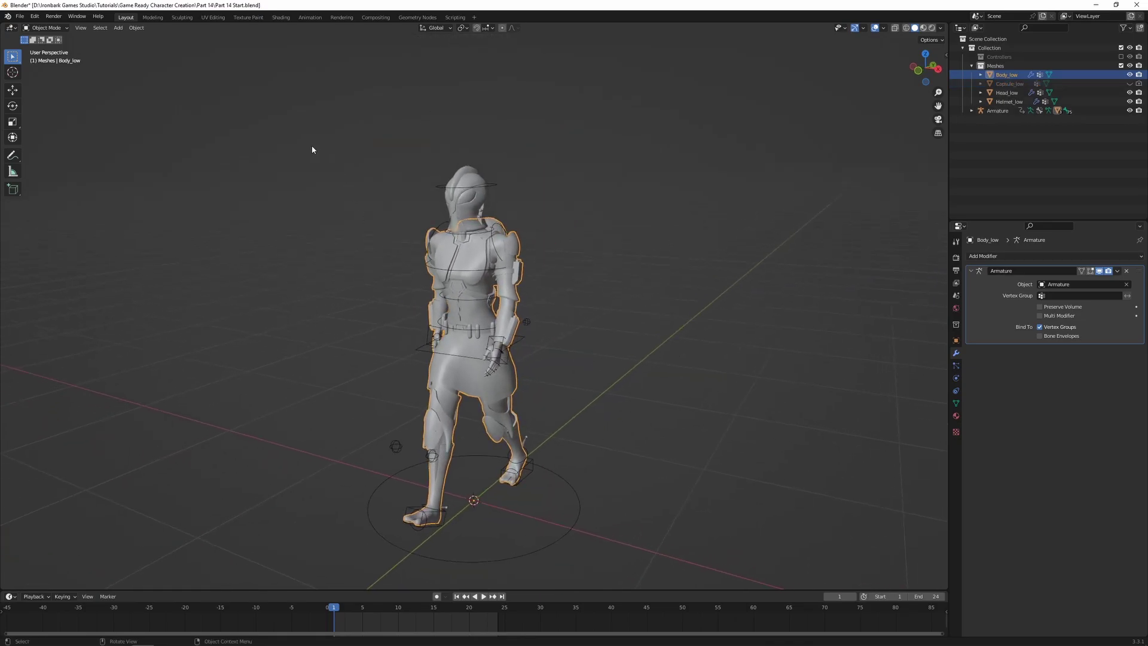
drag(267, 126, 642, 515)
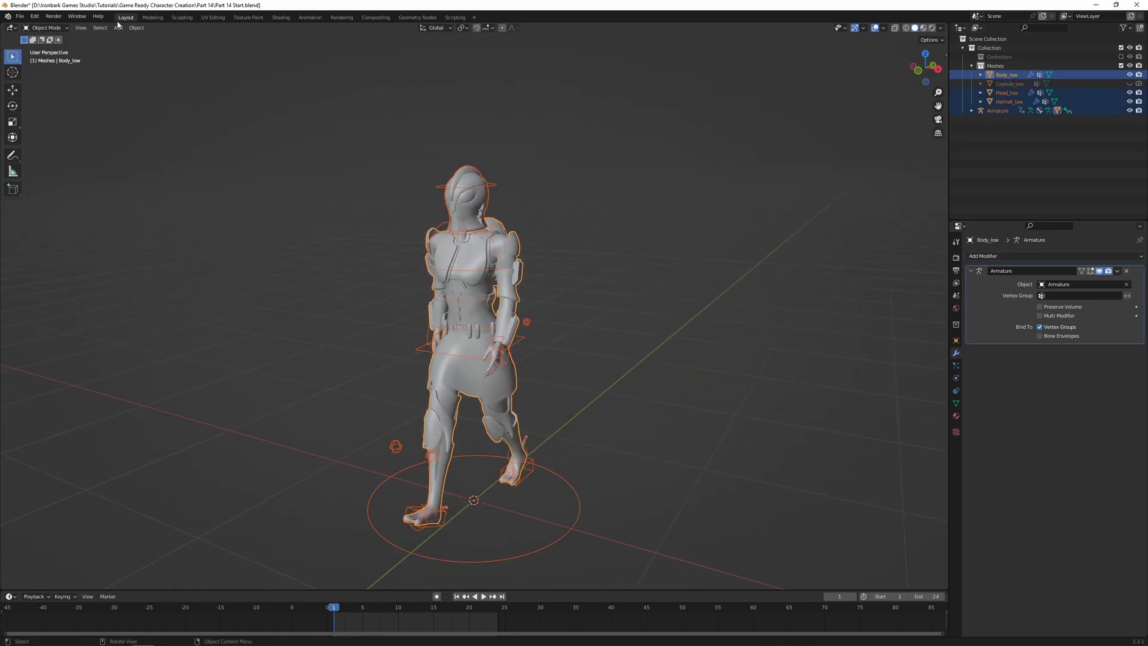
click(20, 16)
mouse_move(56, 147)
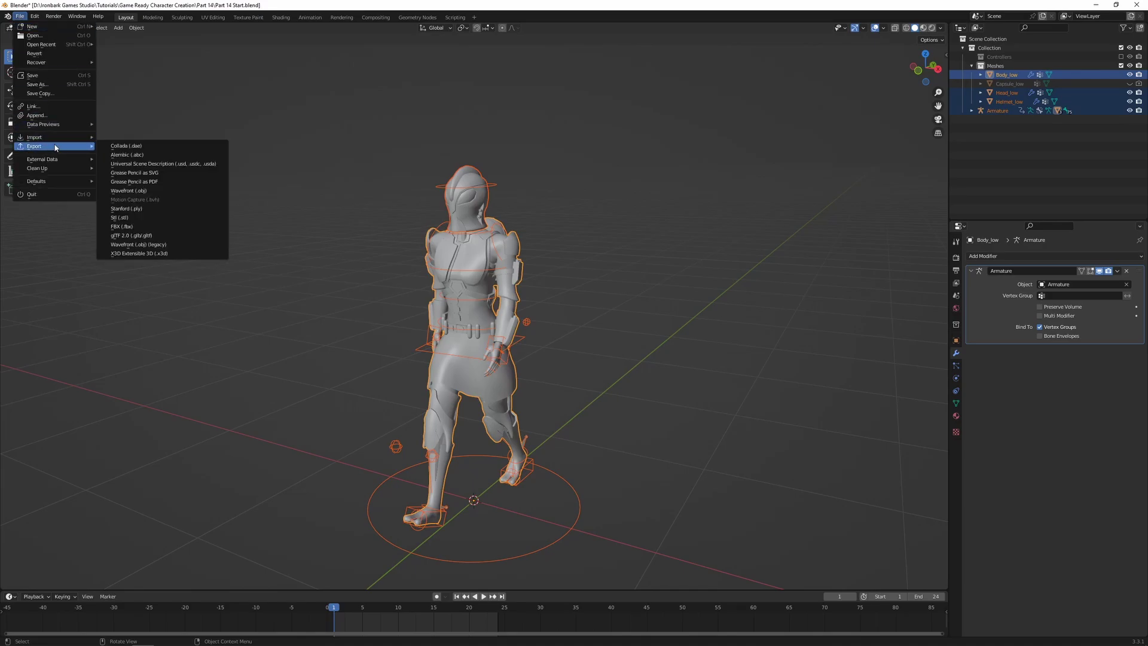
click(125, 227)
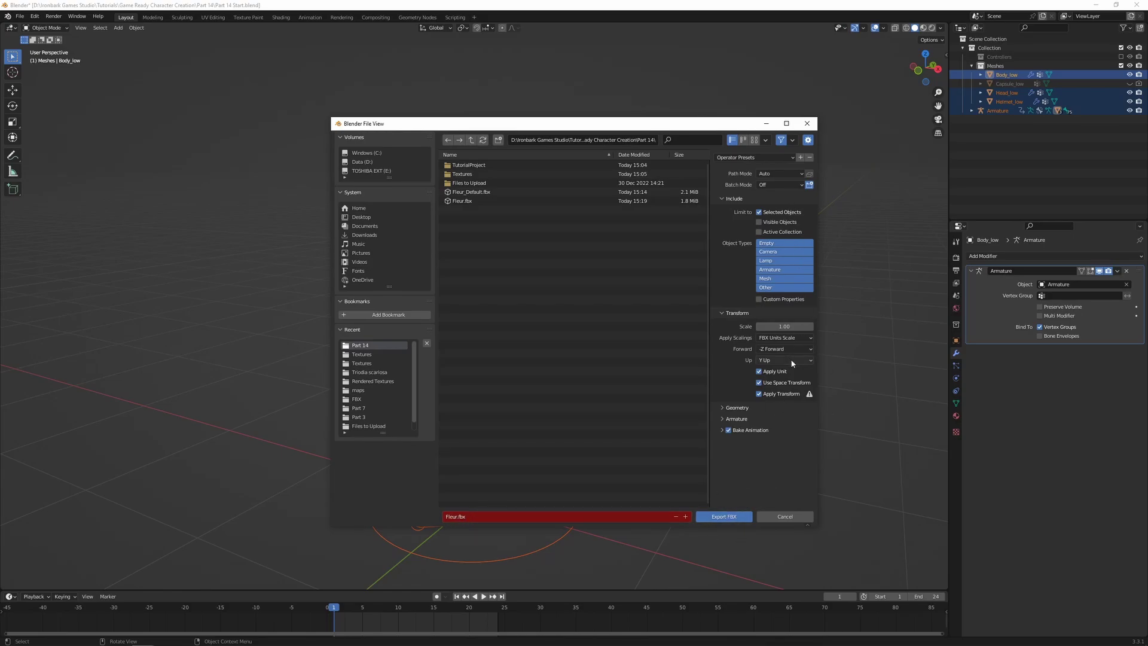
click(747, 159)
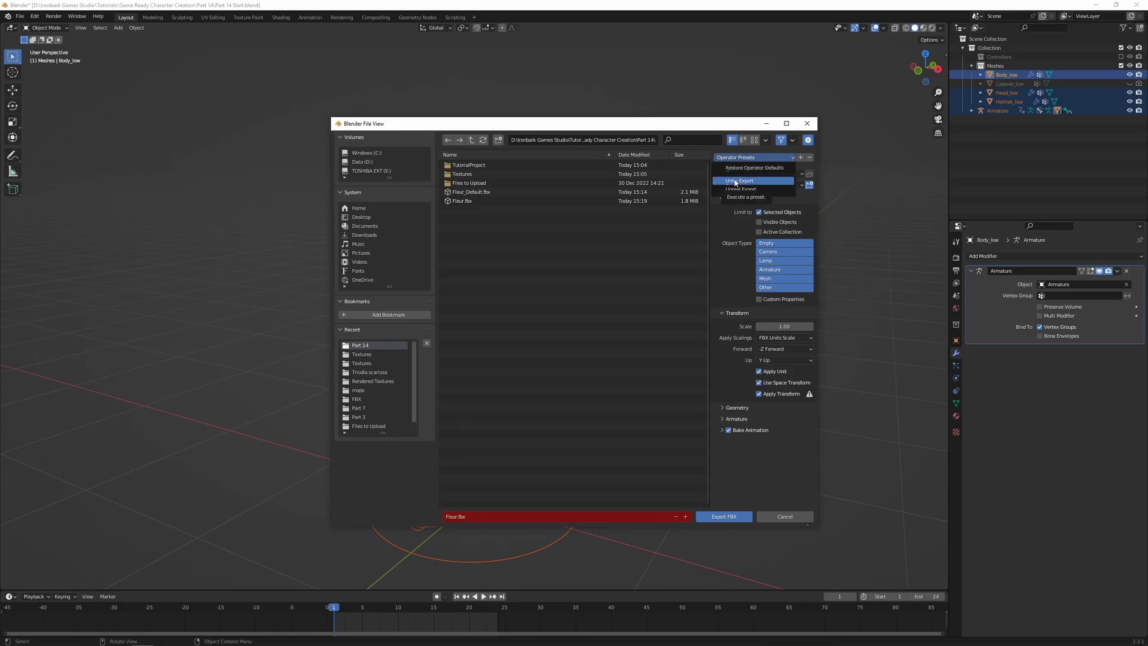
click(736, 180)
click(726, 516)
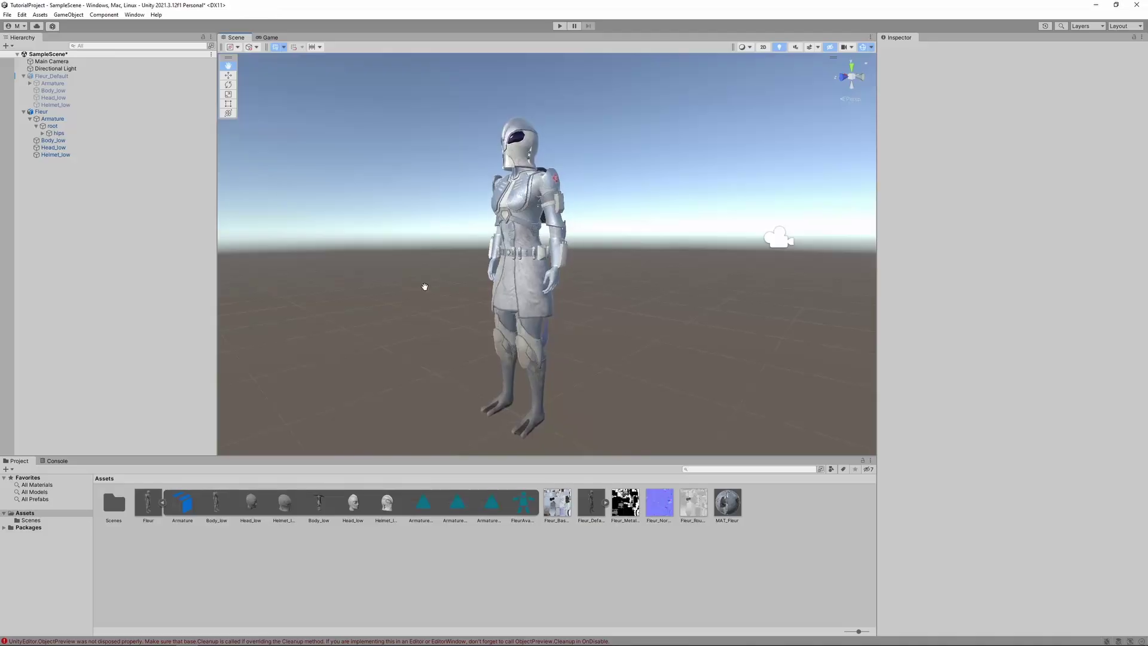
Step: Switch to Unity, delete the Fleur asset and import the new Fleur.fbx from the Part 14 folder into Assets
key(w)
click(162, 502)
click(150, 502)
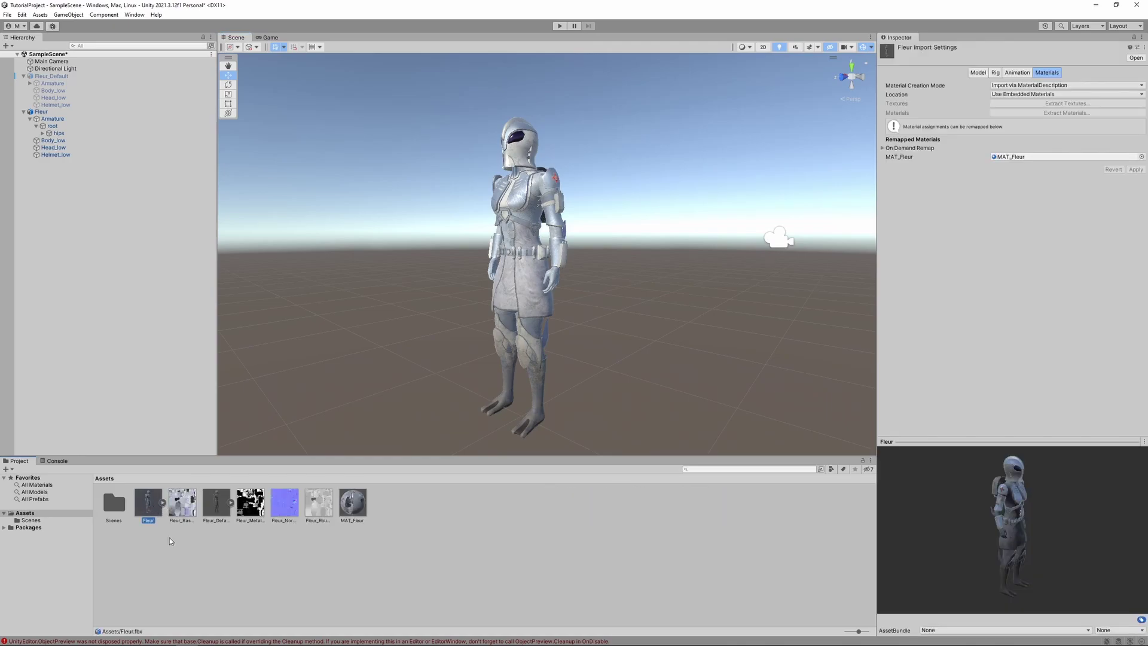
key(Delete)
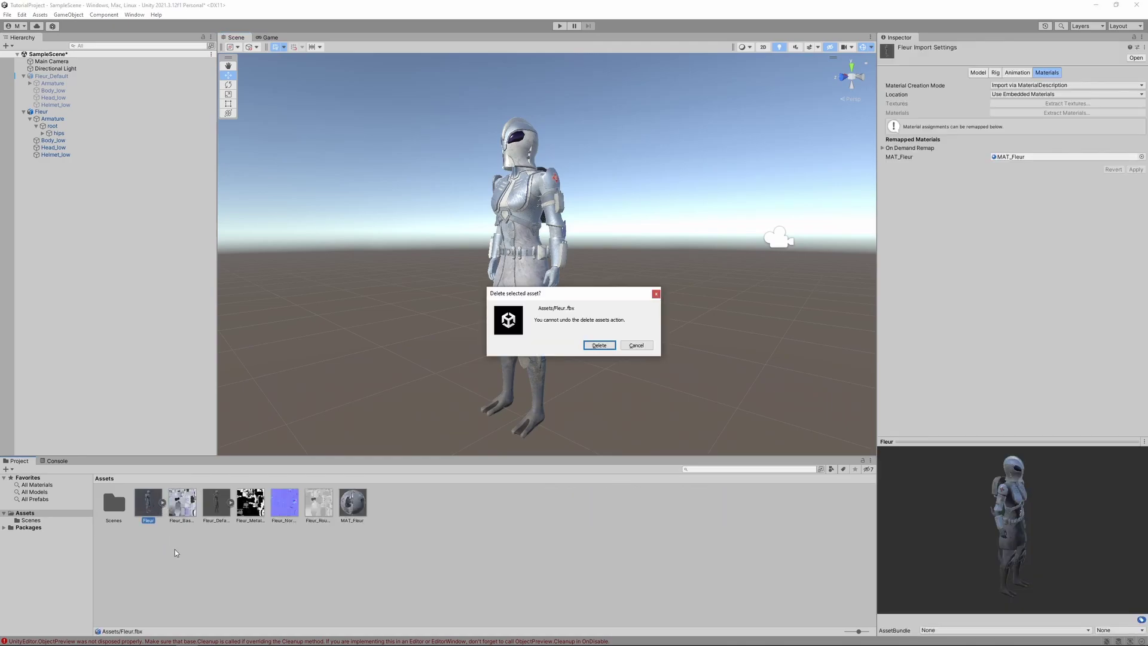
click(599, 345)
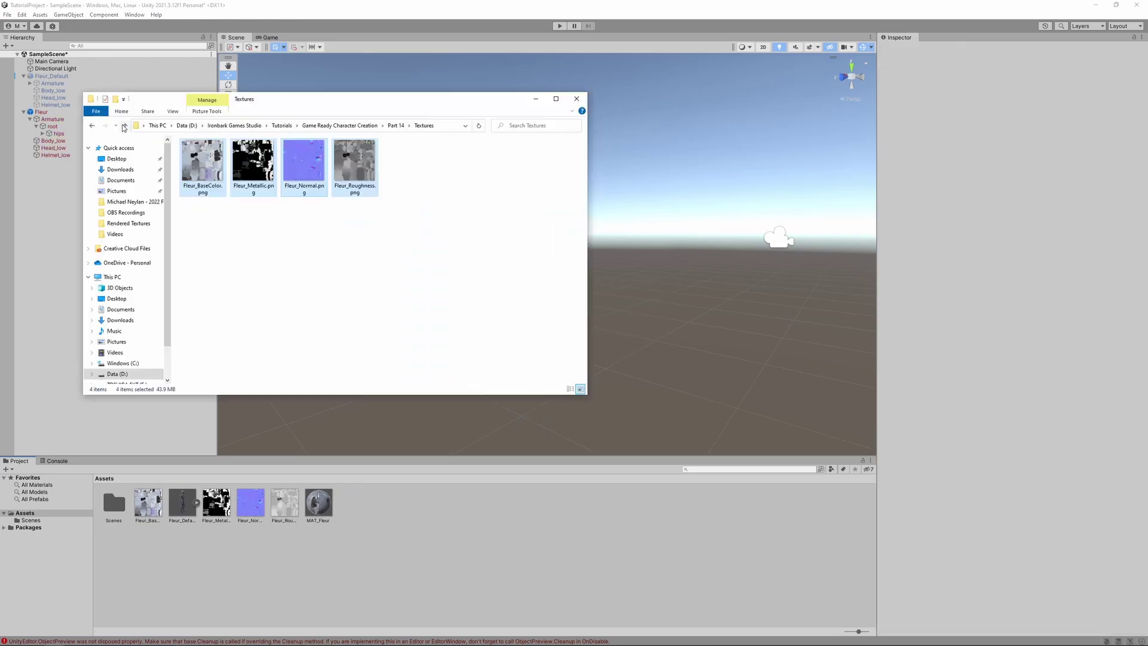
click(125, 125)
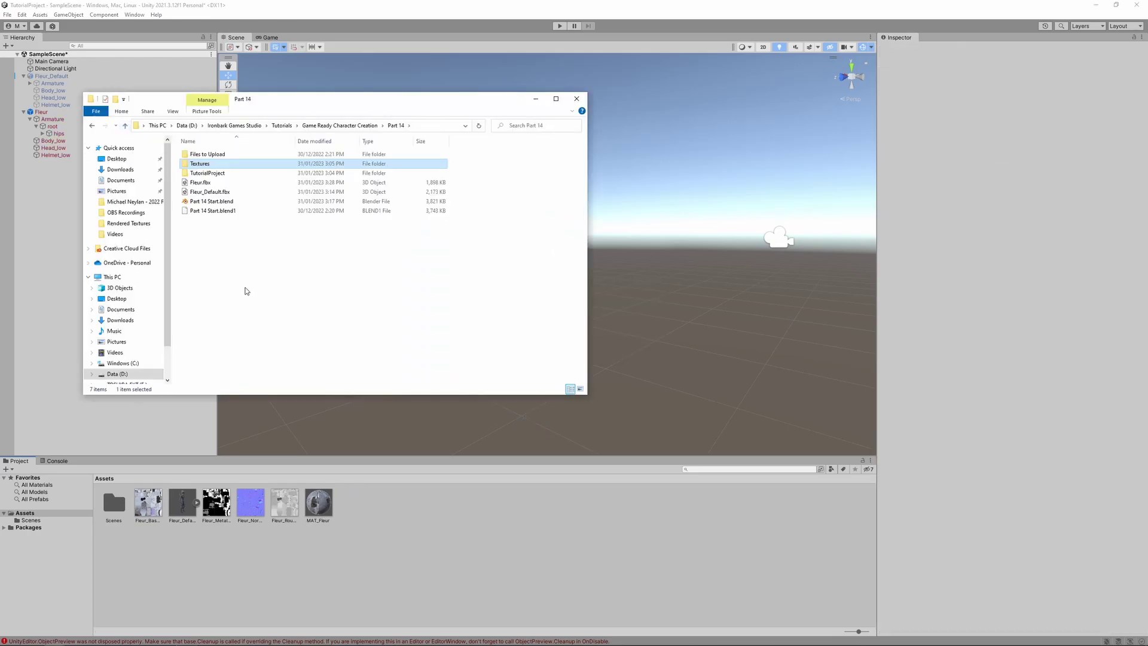
drag(205, 182, 192, 561)
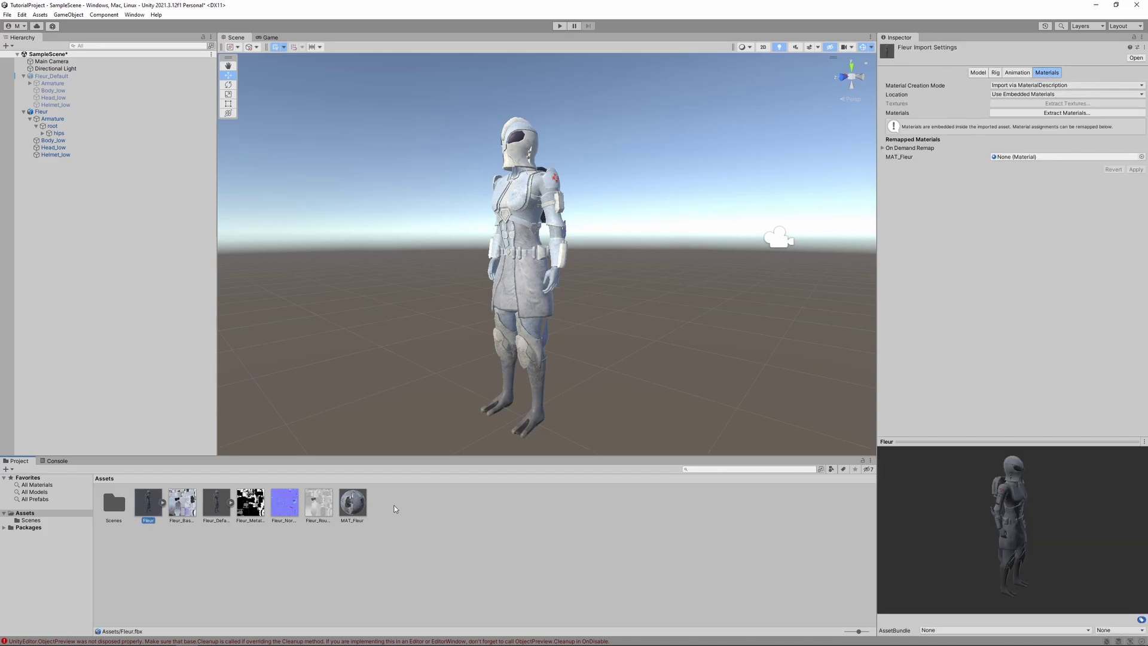
Step: Remap the Fleur model's material slot to MAT_Fleur, then set its rig's animation type to Humanoid, applying both import changes
drag(353, 502, 1028, 158)
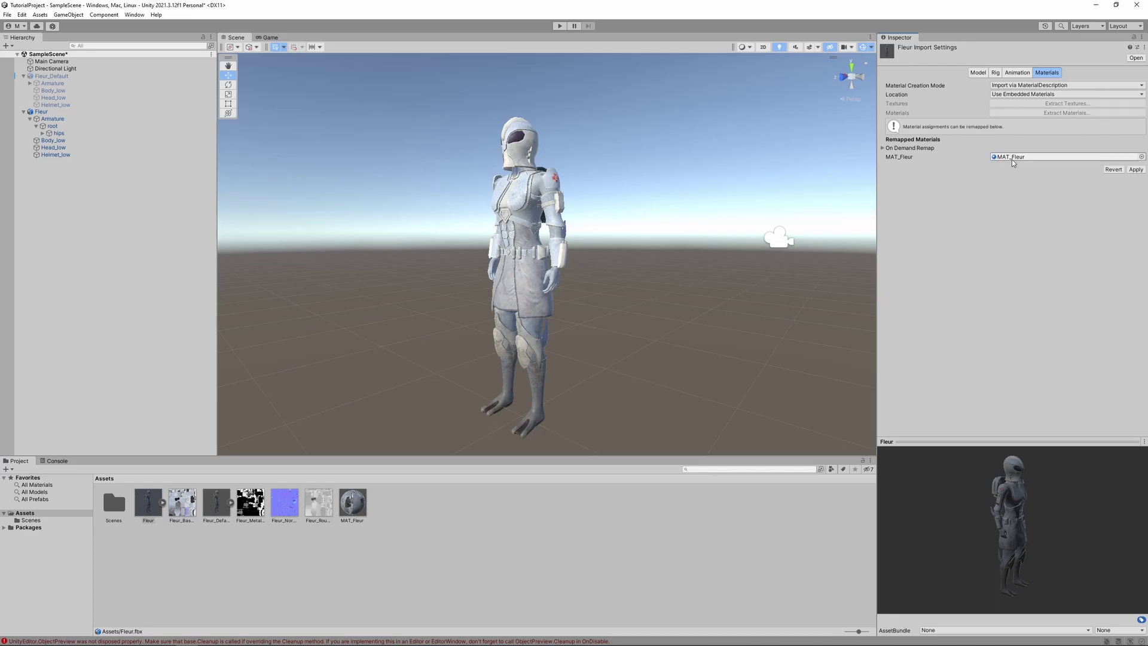
click(1135, 170)
click(1019, 73)
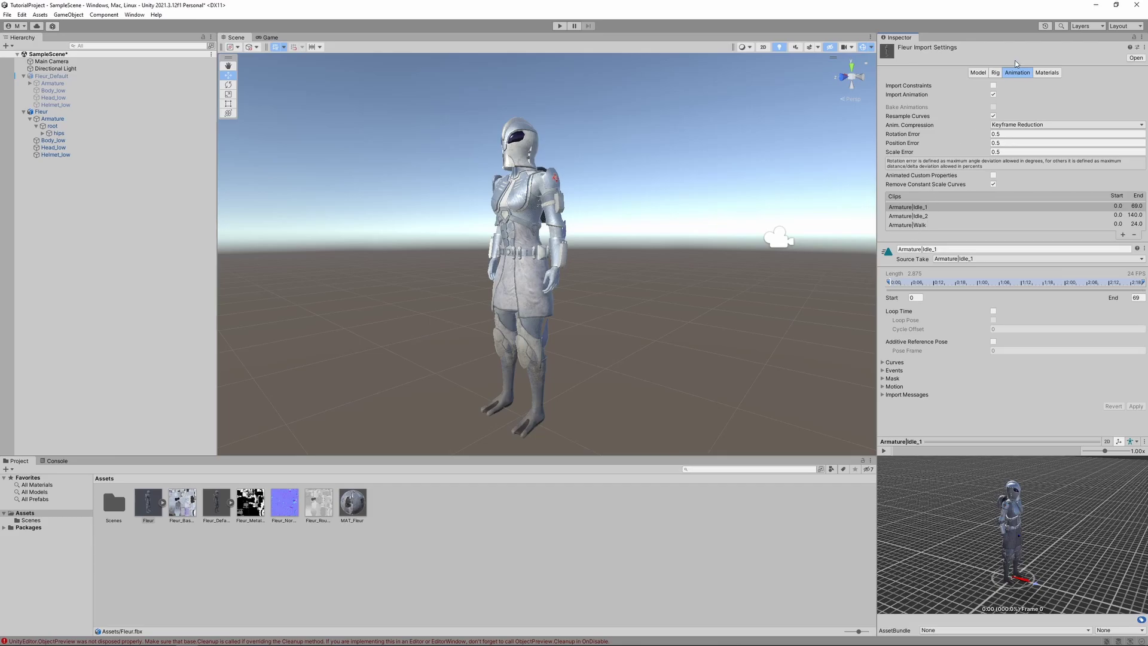
click(994, 73)
click(1012, 86)
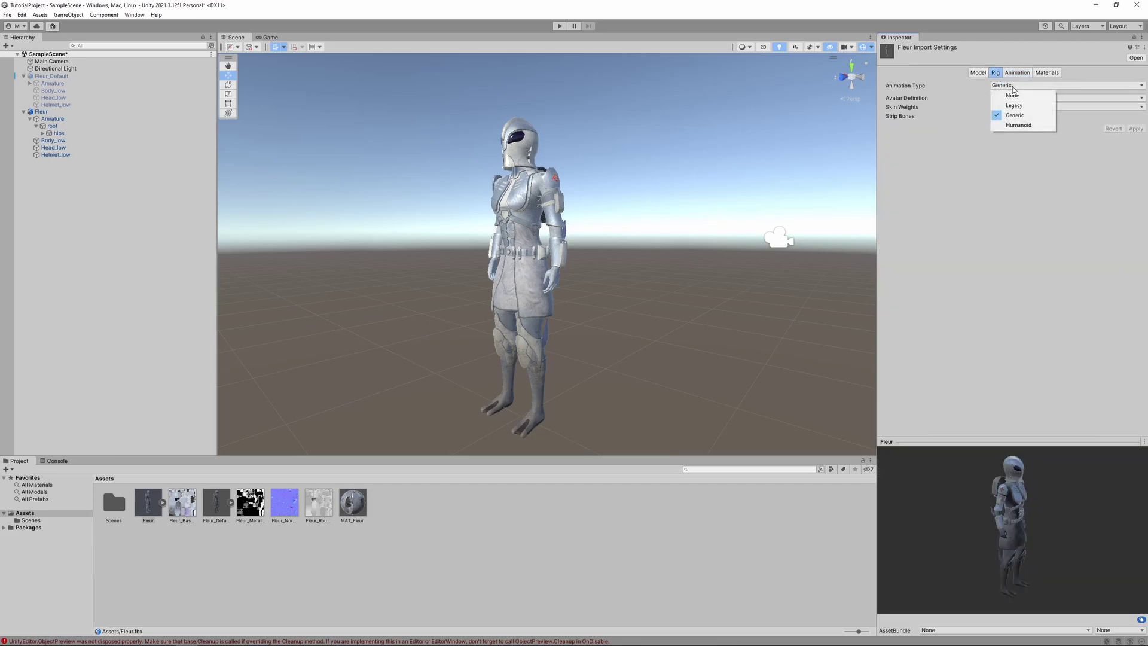
click(1018, 125)
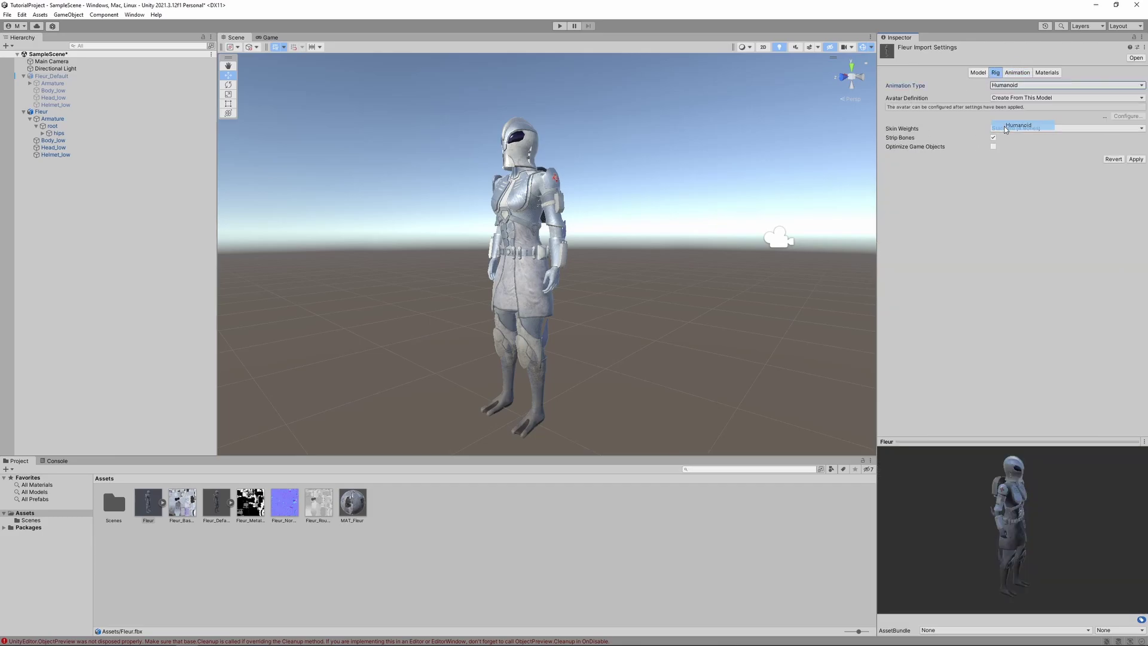
click(1136, 159)
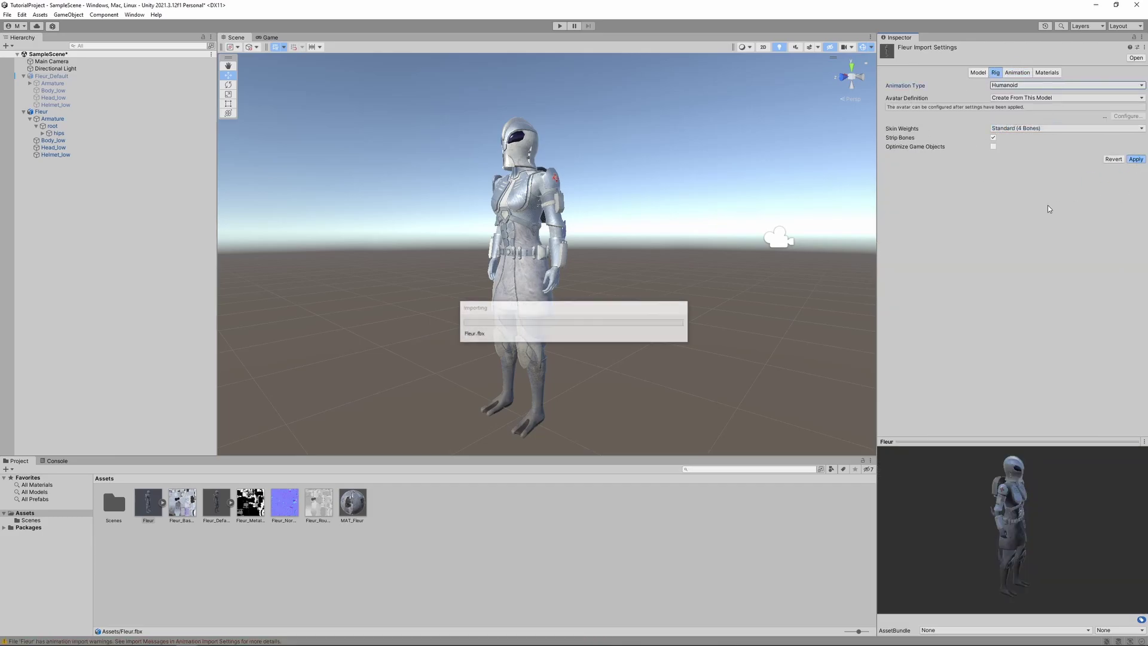
Step: Inspect the reimported character's abdominal plates up close in the scene and save the scene
click(982, 72)
alt+drag(598, 280, 610, 279)
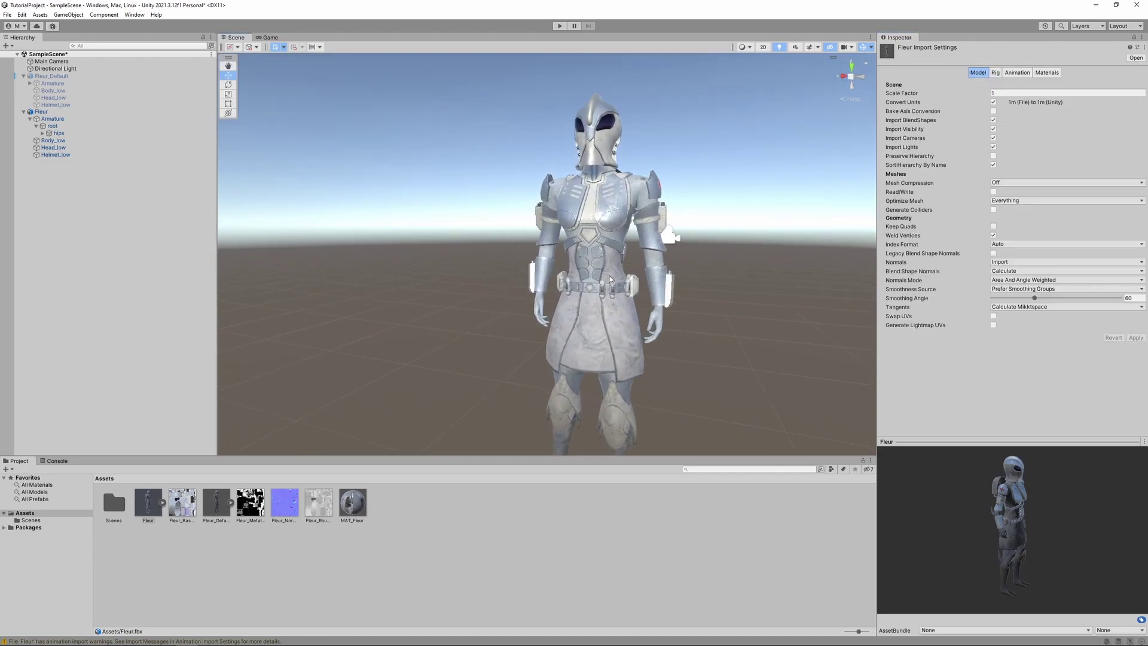
scroll(610, 279, up, 5)
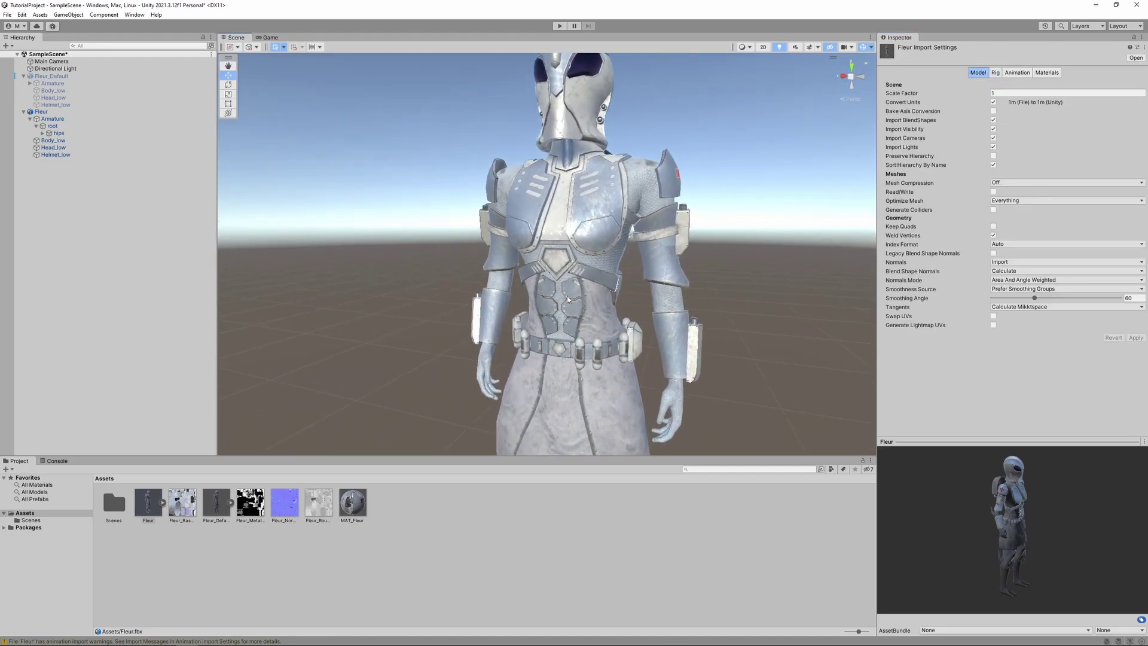
alt+drag(594, 307, 497, 324)
key(ctrl+s)
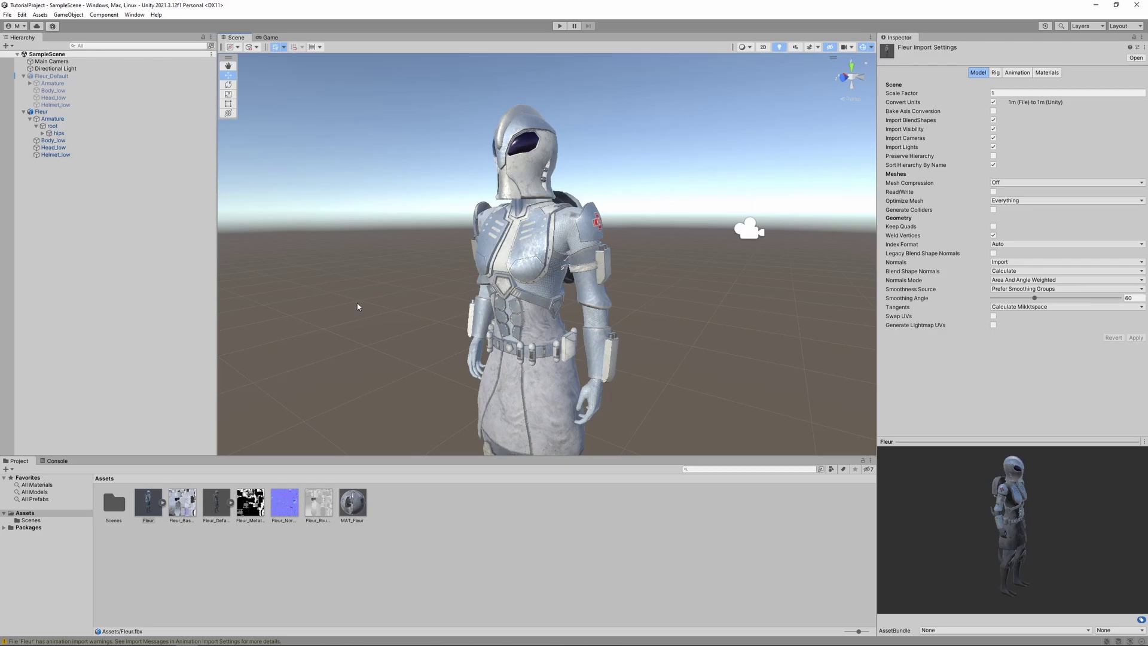
Step: Open the Timeline window and dock it beside the Project and Console windows
click(134, 14)
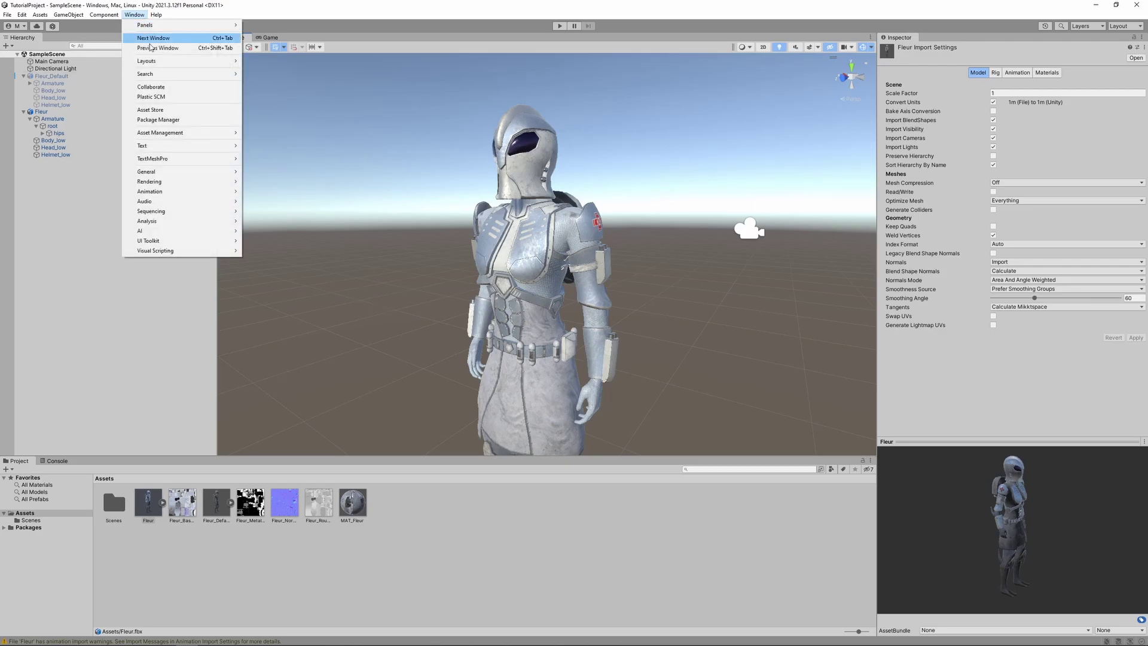
mouse_move(201, 213)
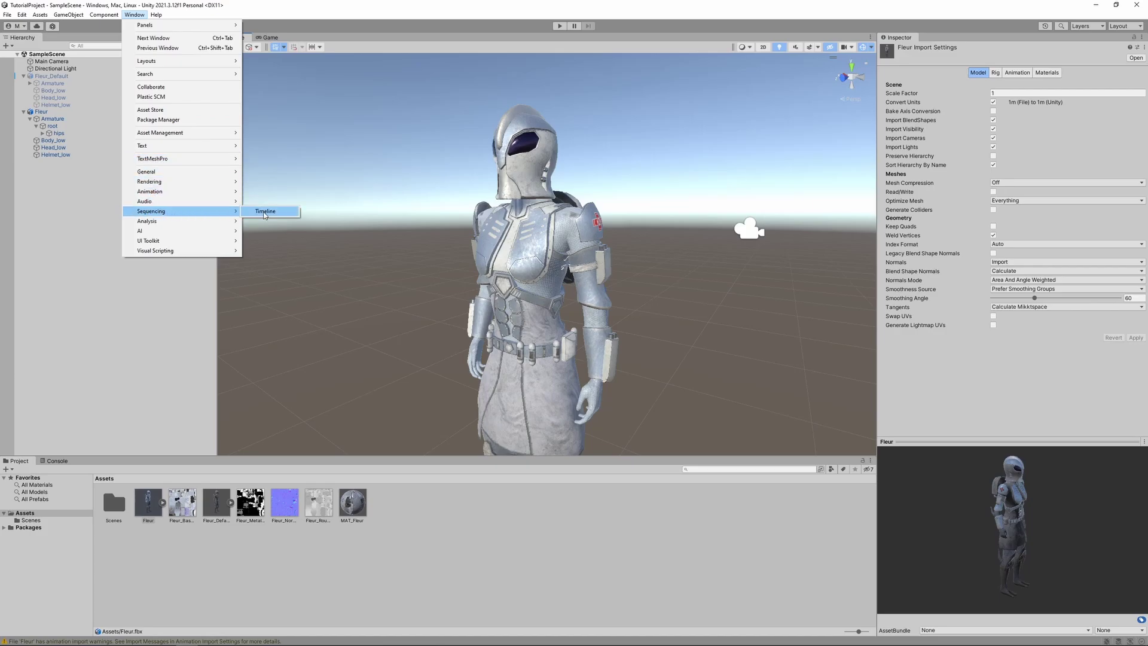
click(265, 213)
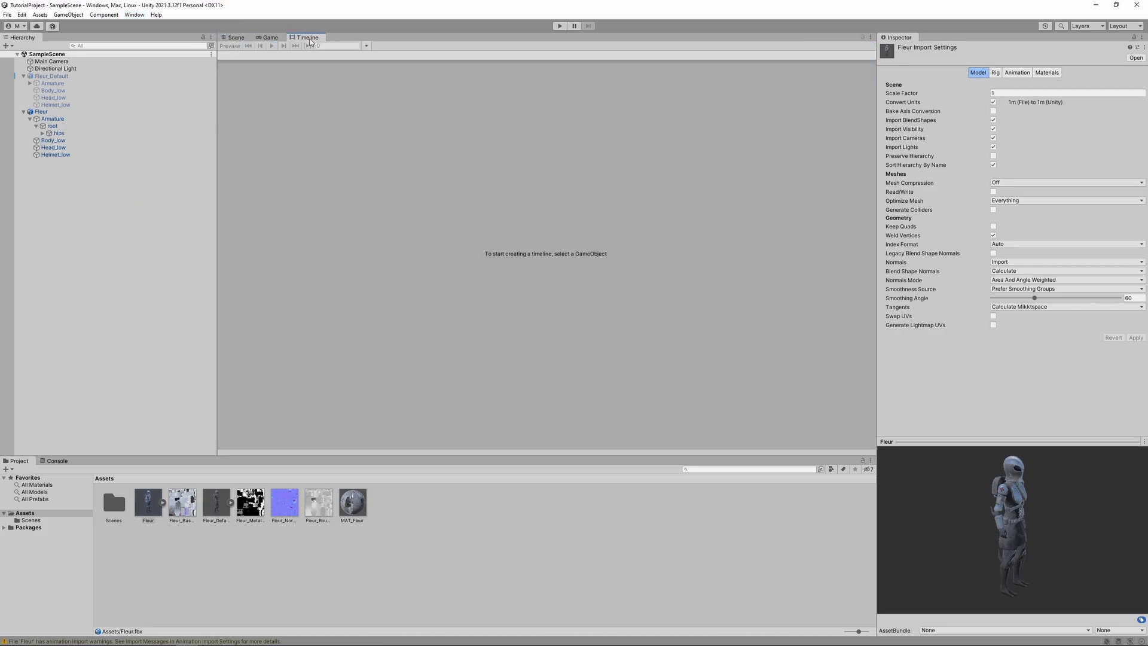
drag(310, 42, 94, 469)
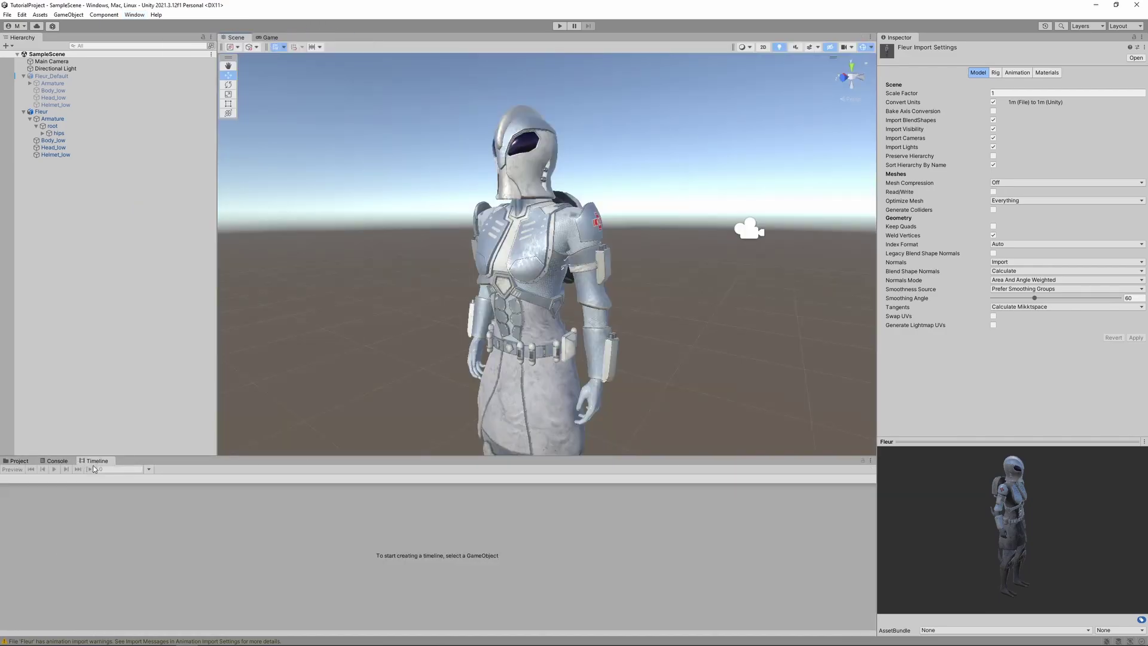
Step: Create a timeline asset named FleurTimeline for the Fleur object and add an animation track bound to its Animator
click(51, 112)
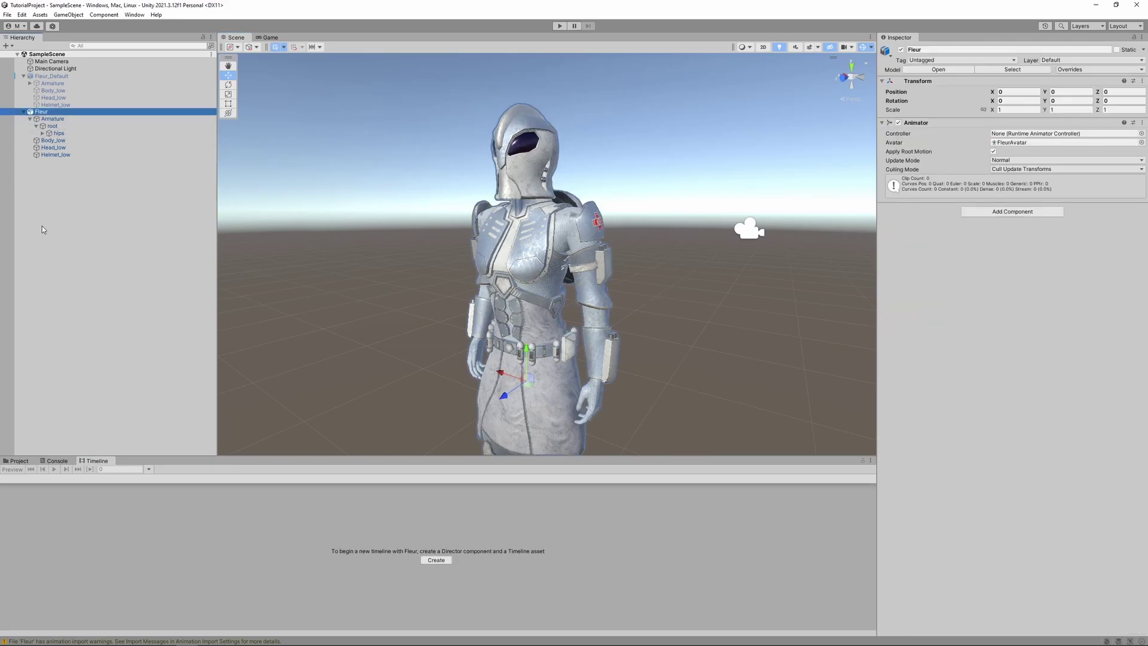
click(434, 560)
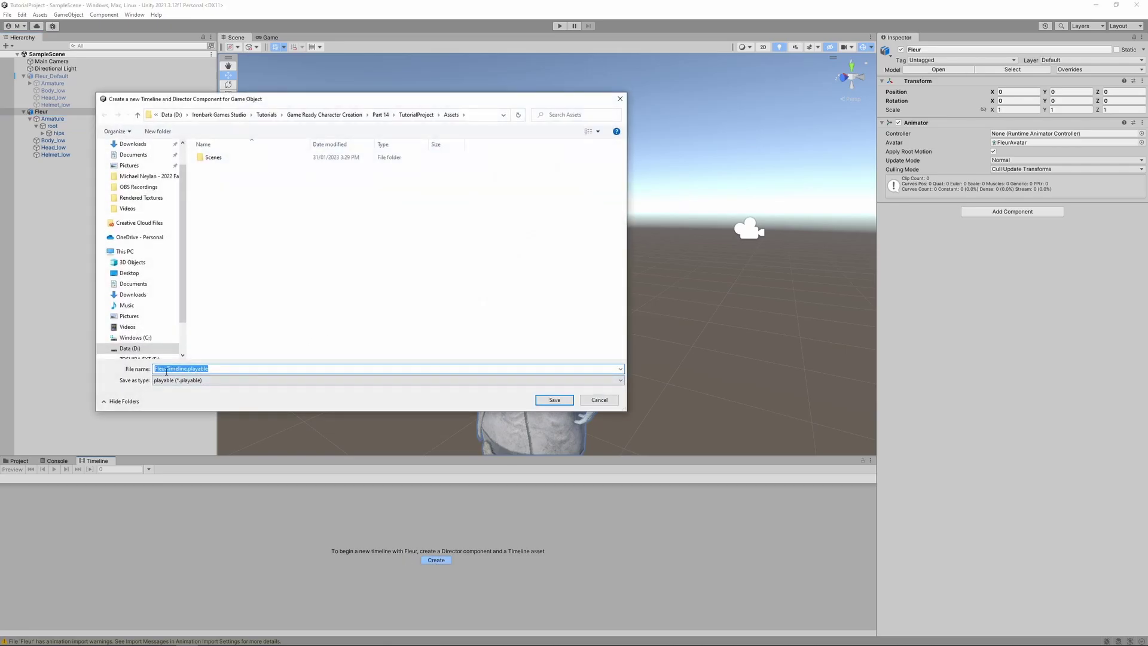
click(554, 399)
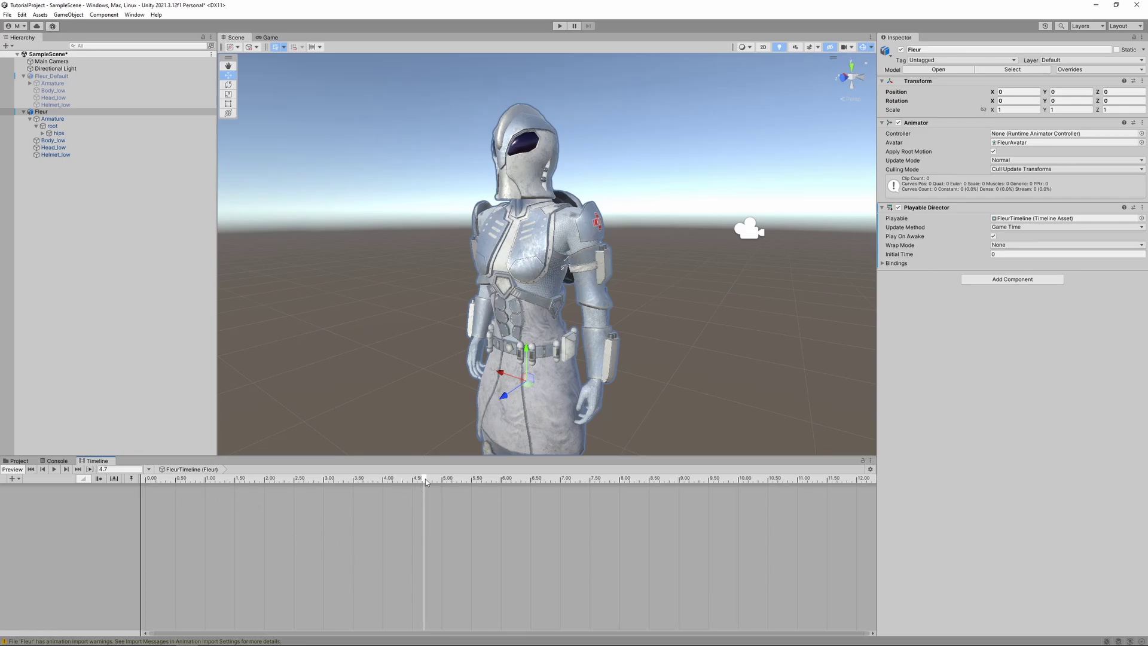
drag(426, 482, 147, 482)
drag(44, 115, 40, 501)
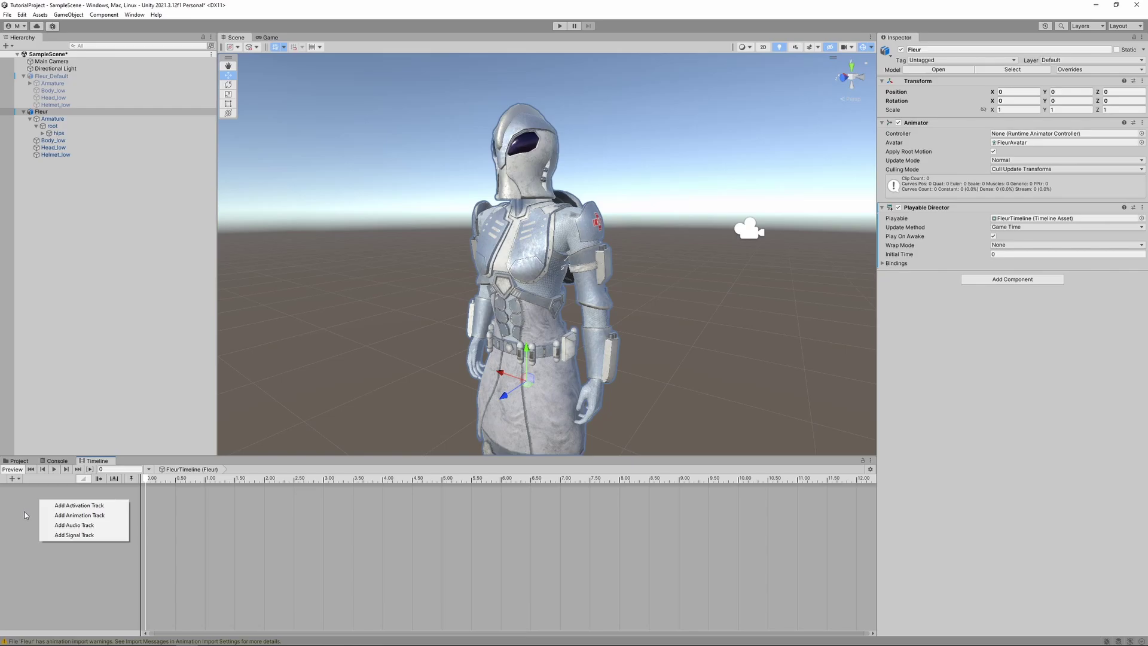
click(89, 517)
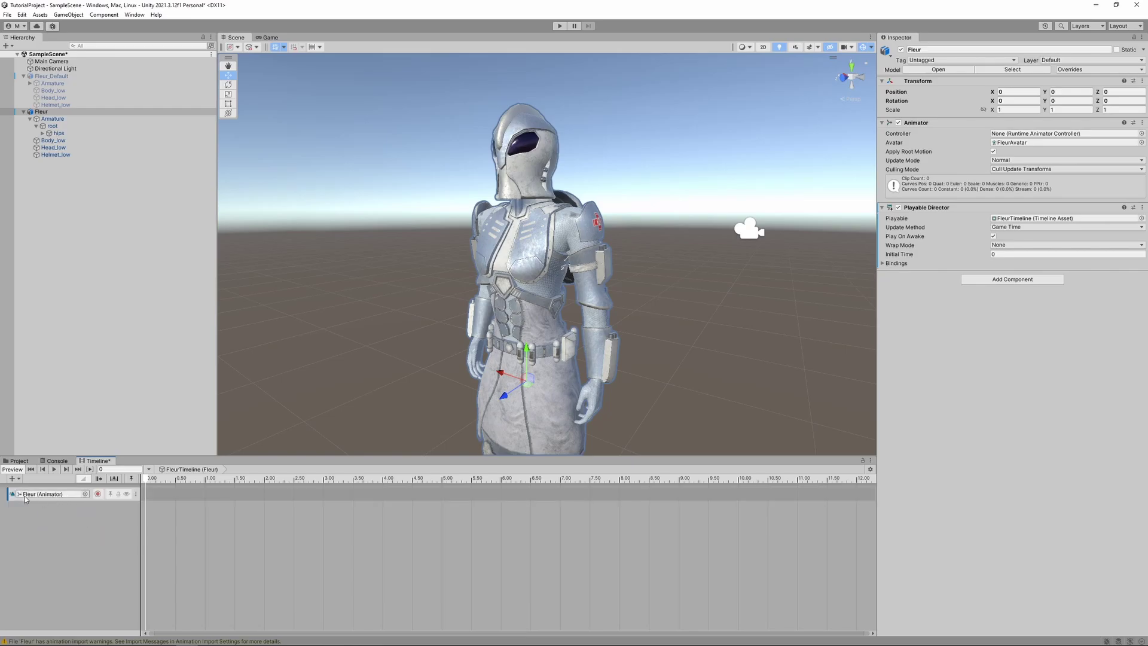
Step: Add the Armature|Idle_1 animation clip to the Fleur track, starting at 0
right_click(156, 498)
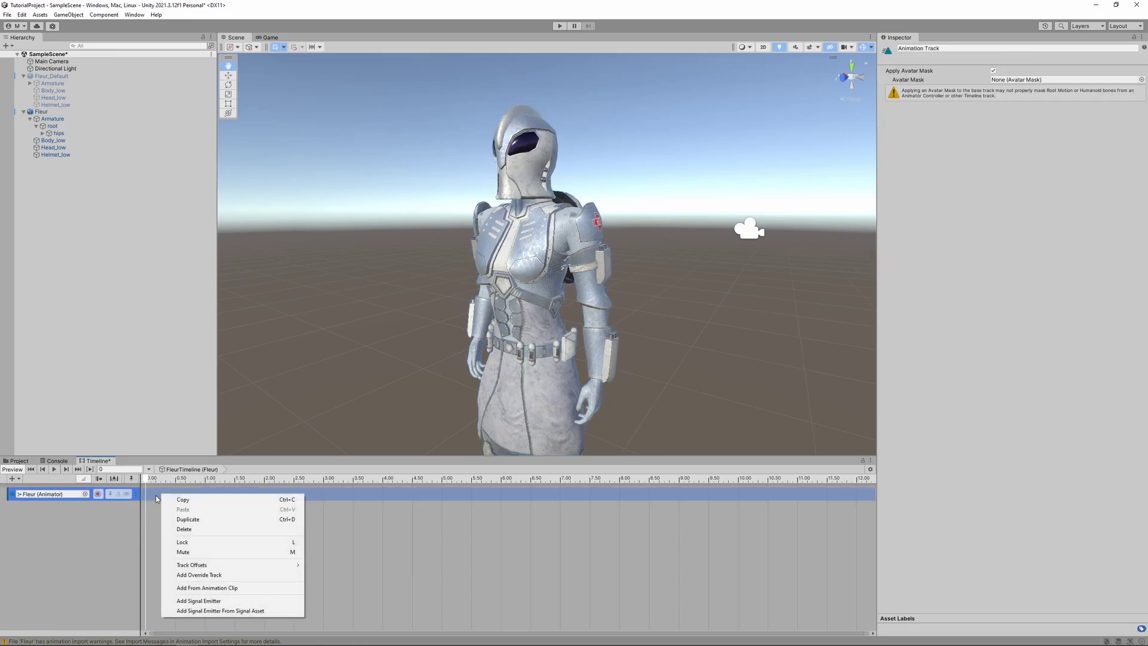
click(211, 588)
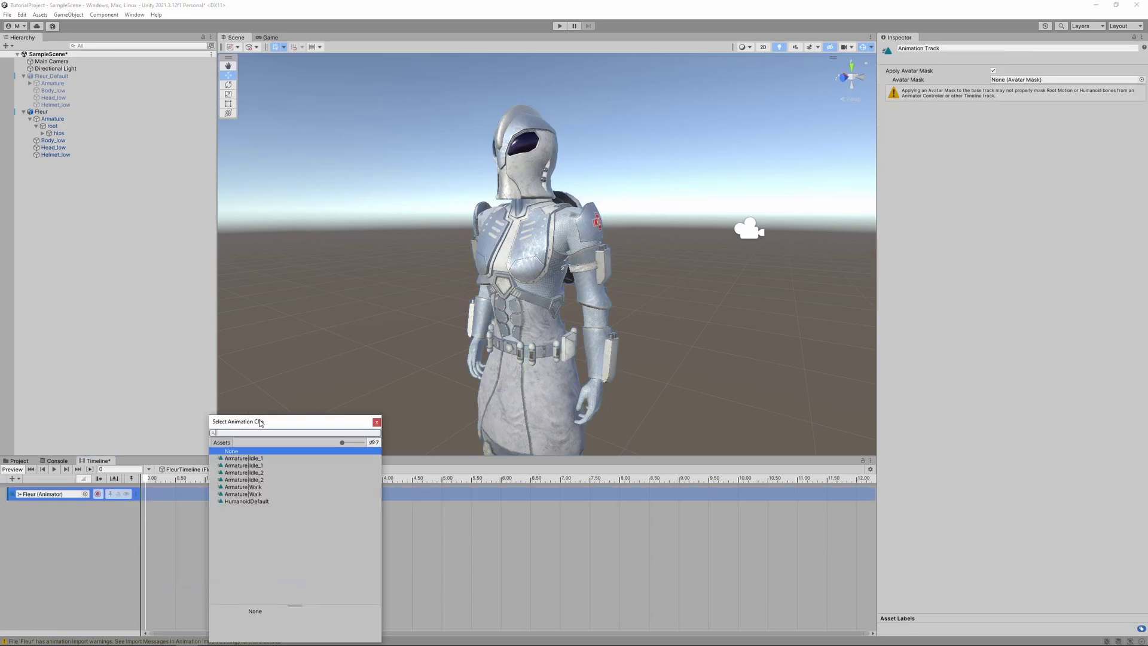
drag(288, 341, 290, 334)
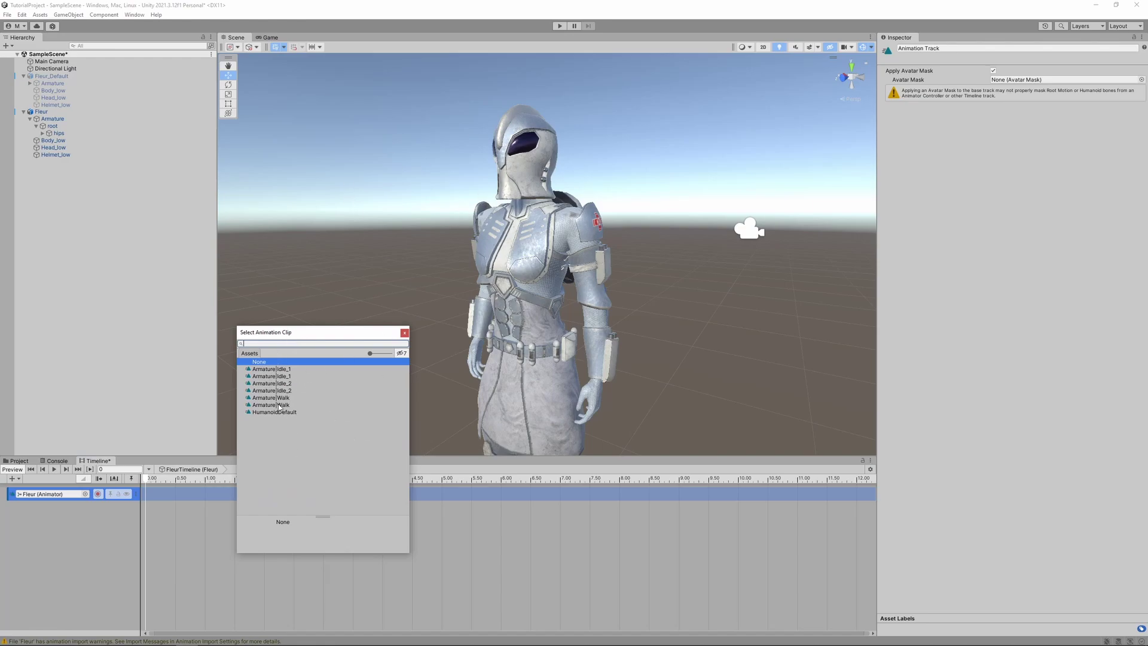
double_click(272, 369)
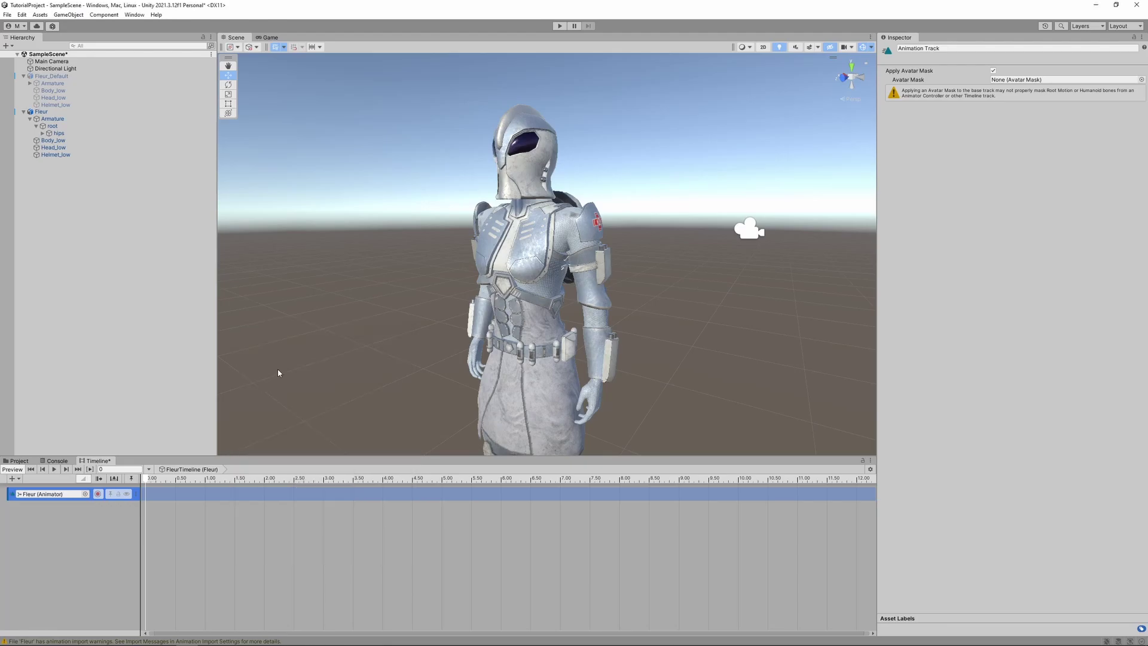
drag(259, 496, 191, 486)
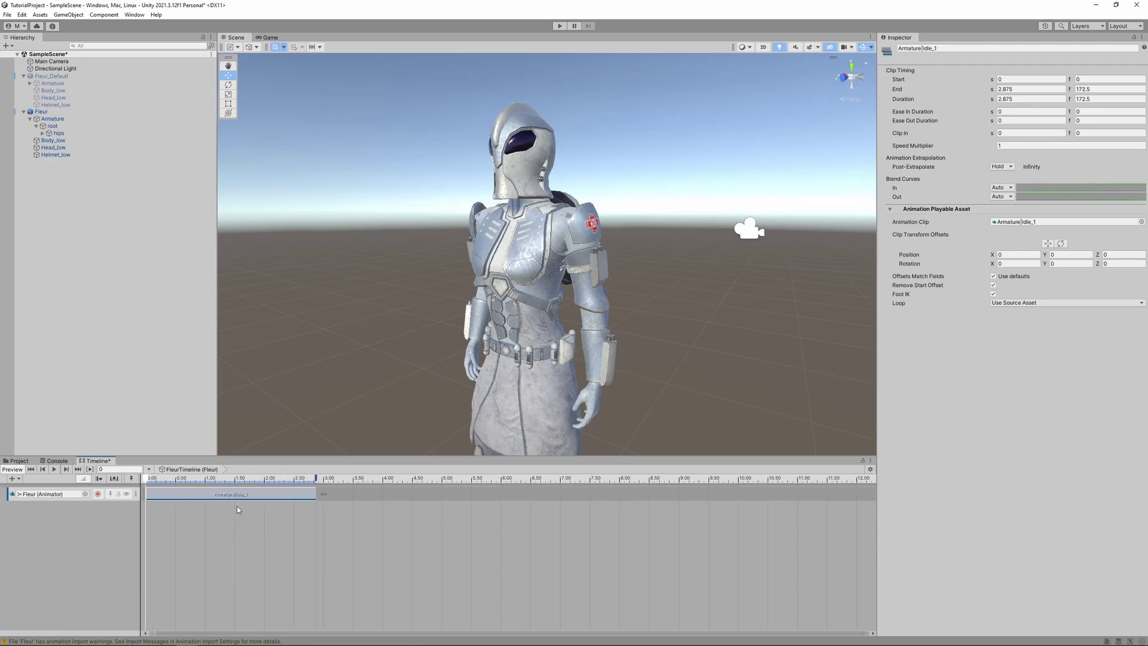
key(space)
Step: Add the Armature|Walk clip directly after the idle clip on the Fleur track, starting at 2.875 s, and preview it
right_click(373, 496)
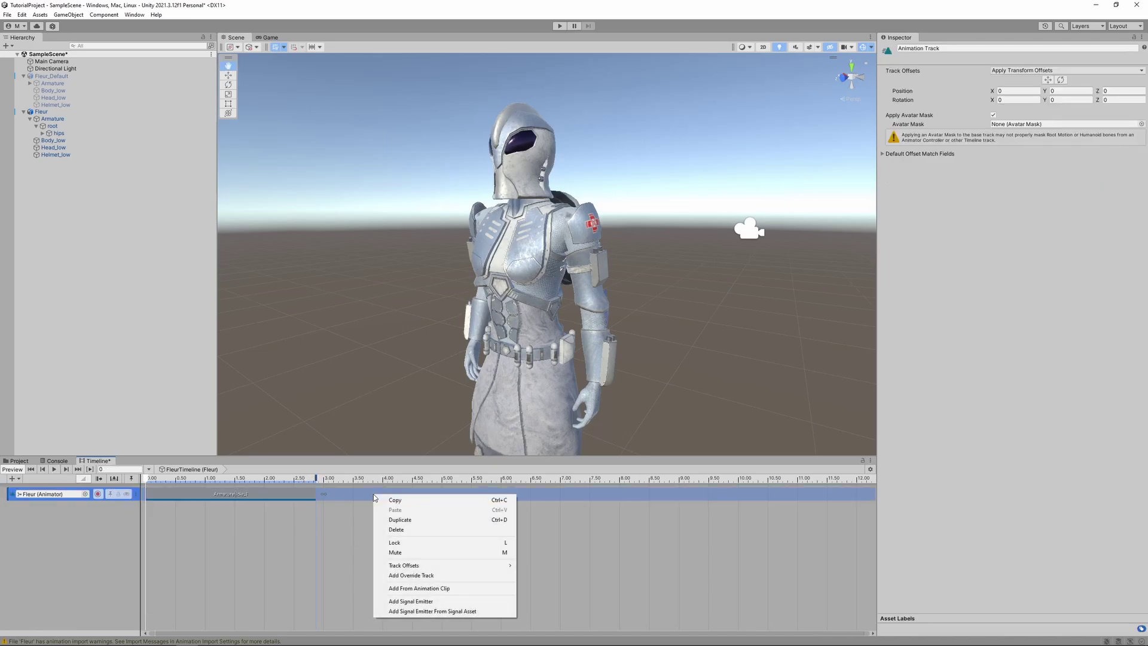
click(412, 589)
click(456, 488)
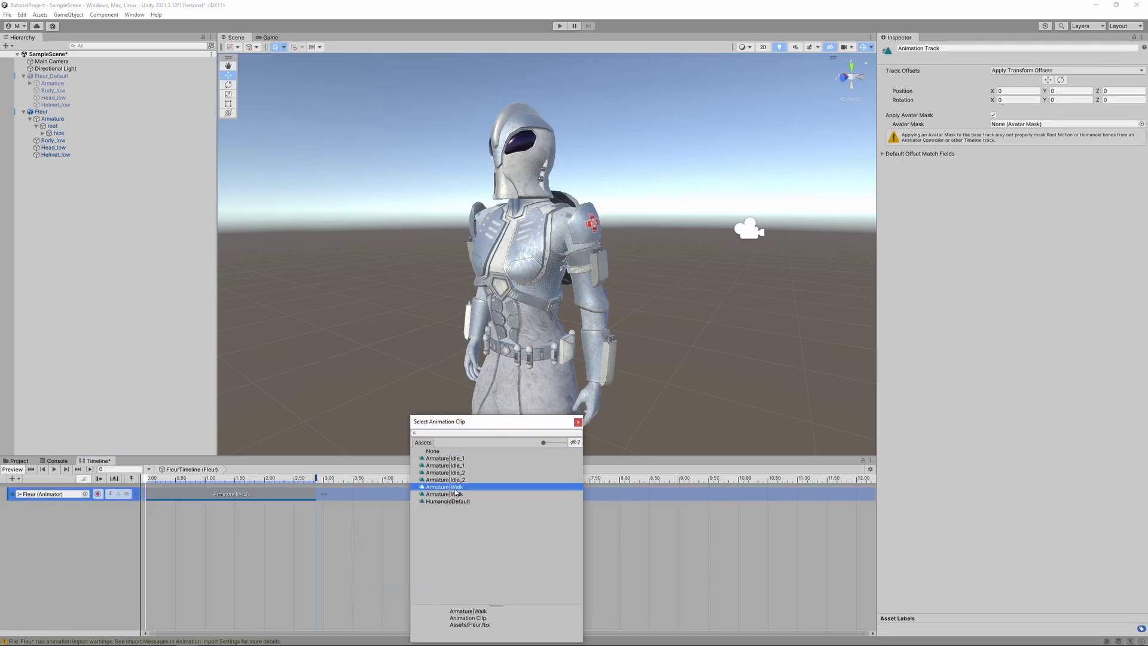
double_click(465, 490)
drag(403, 499, 378, 484)
key(space)
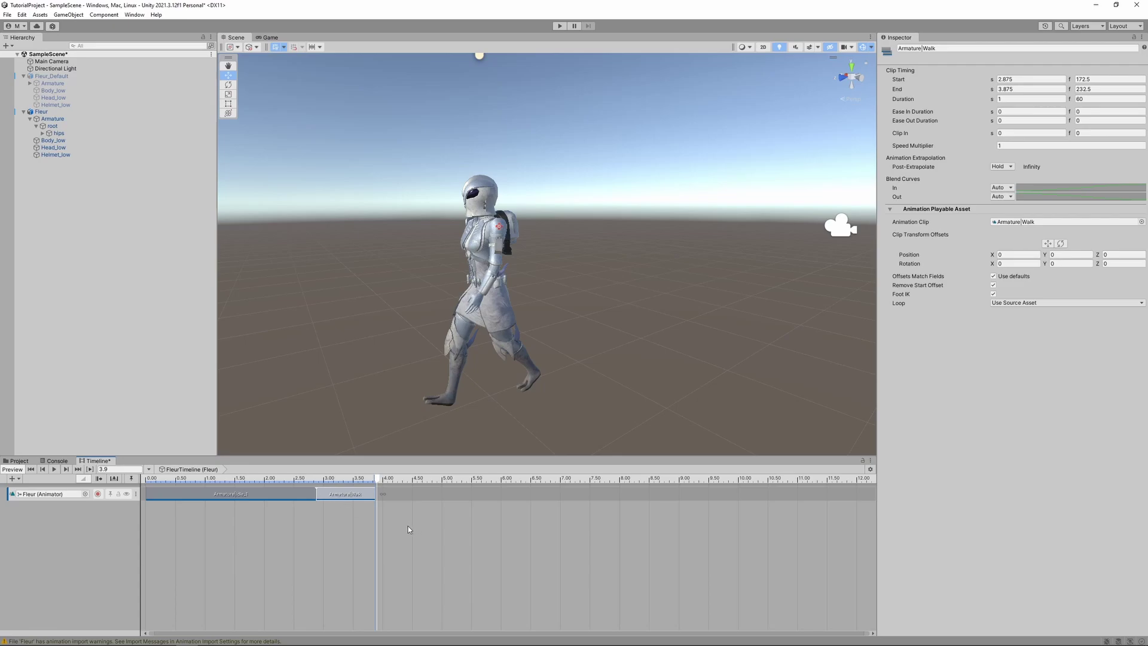
Step: Duplicate the Armature|Walk clip six times, end to end along the Fleur track
key(ctrl+d)
key(ctrl+d)
key(ctrl+d)
key(ctrl+d)
key(ctrl+d)
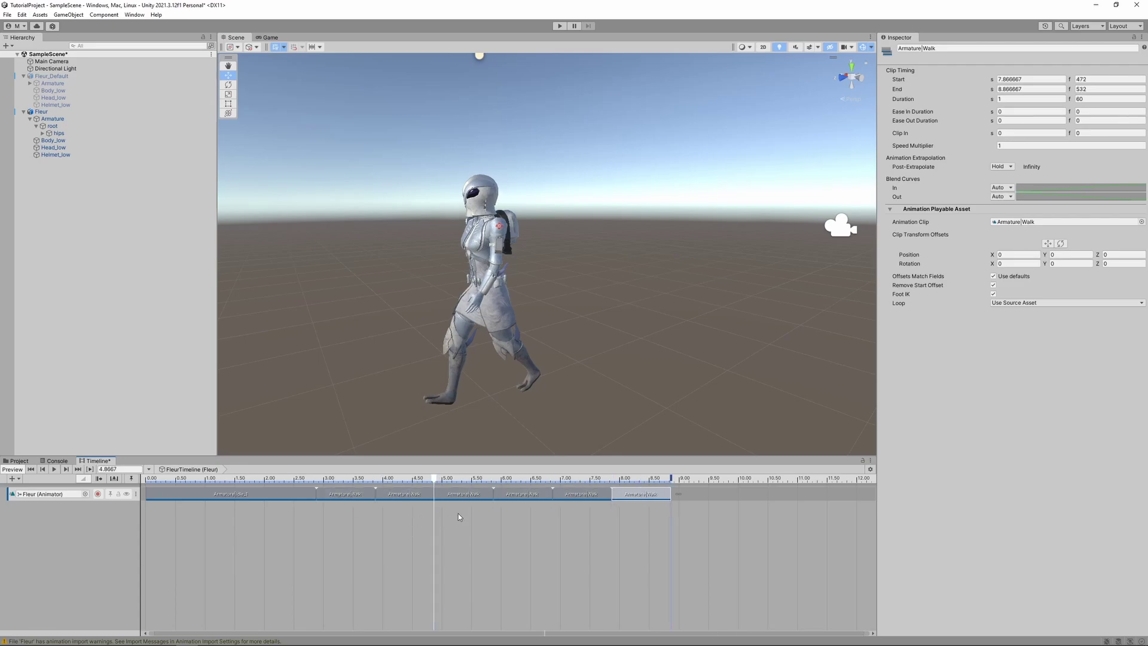
key(ctrl+d)
Step: Play back the timeline from the end of the idle clip to check the change into the repeated walk cycle
drag(333, 479, 318, 479)
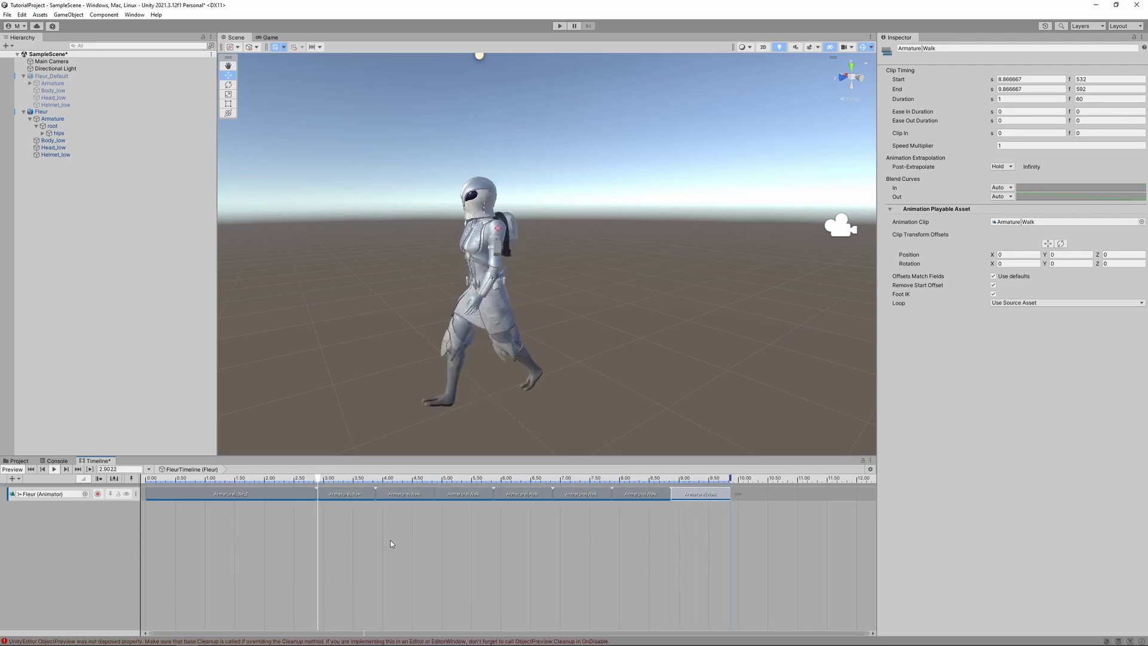
key(space)
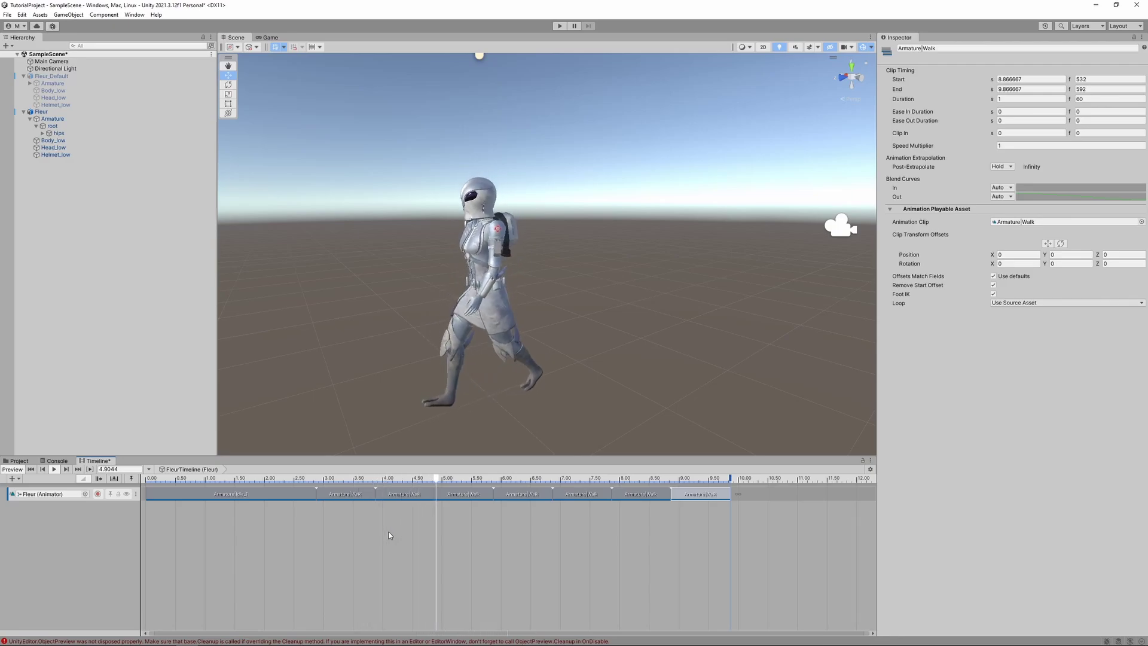
key(space)
click(373, 561)
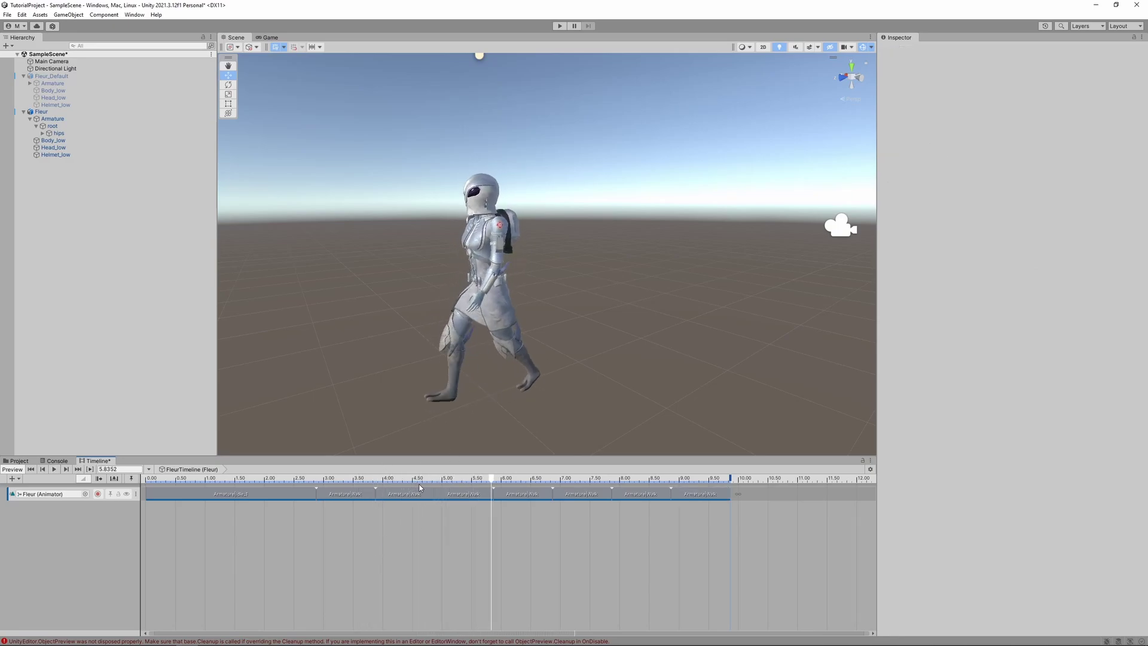
drag(353, 479, 308, 479)
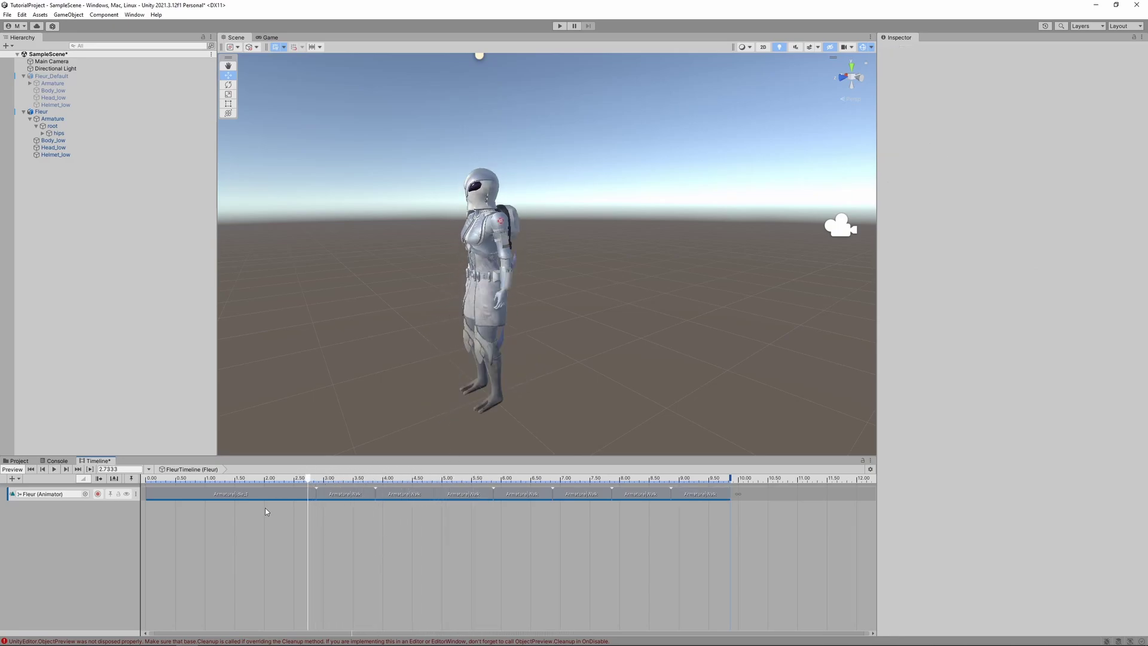
Step: Delete the last three Armature|Walk clips from the Fleur track
click(339, 494)
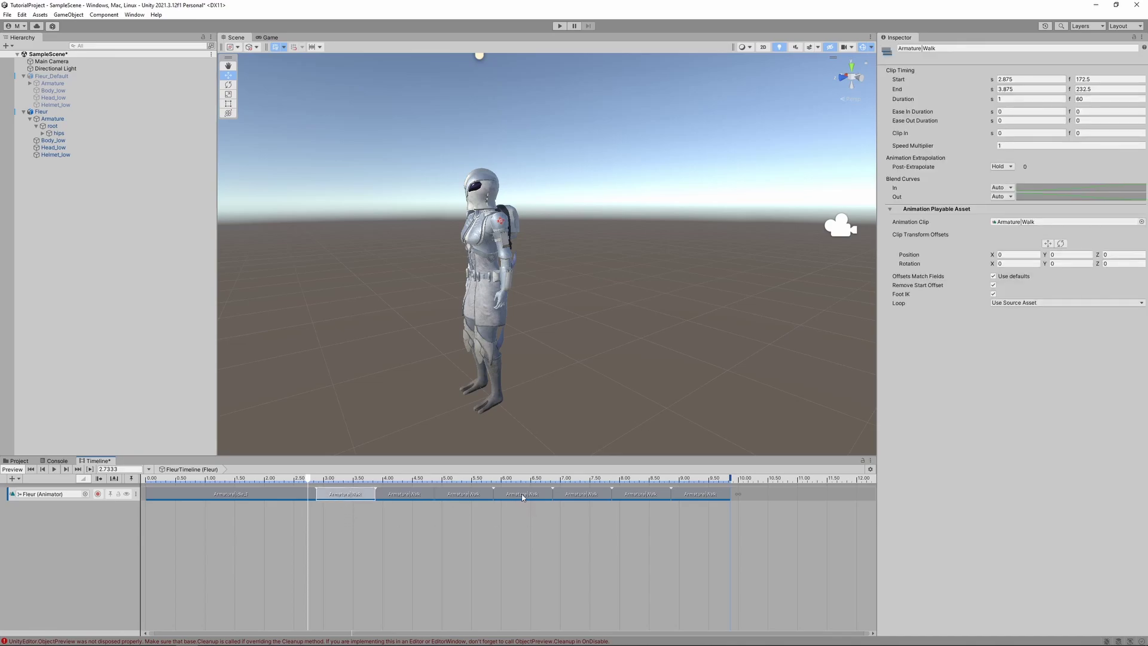
click(600, 494)
shift+click(699, 494)
key(Delete)
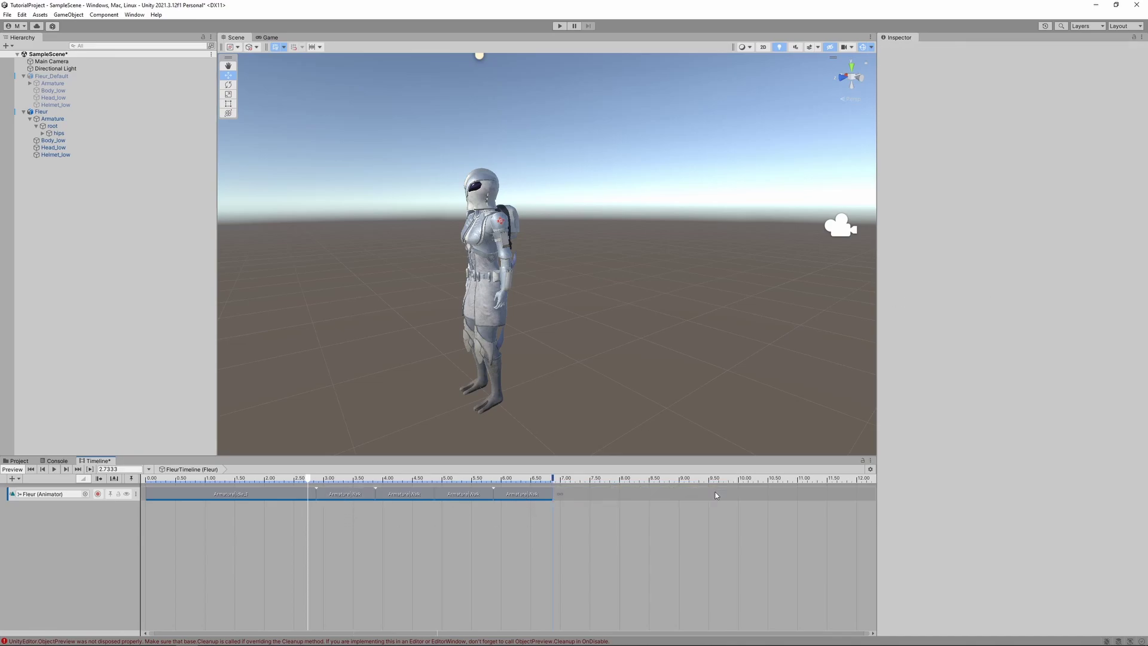
Step: Shift the four remaining walk clips to start at about 2.62 s, blending over the idle clip's end, and preview the transition
drag(555, 537, 275, 482)
key(space)
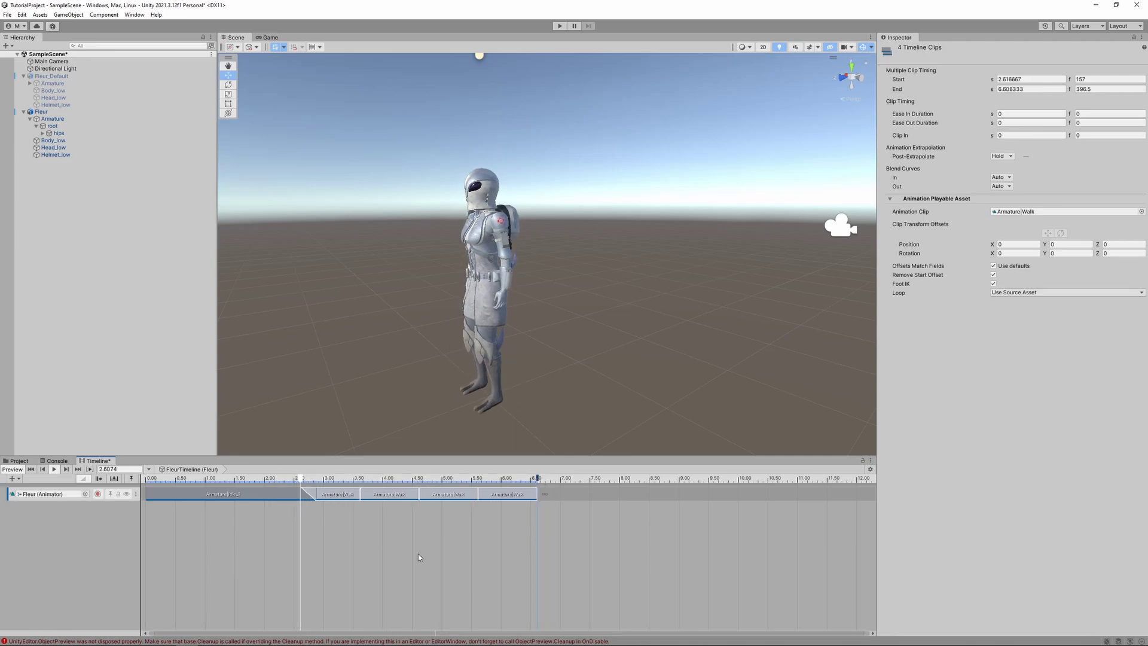
click(291, 480)
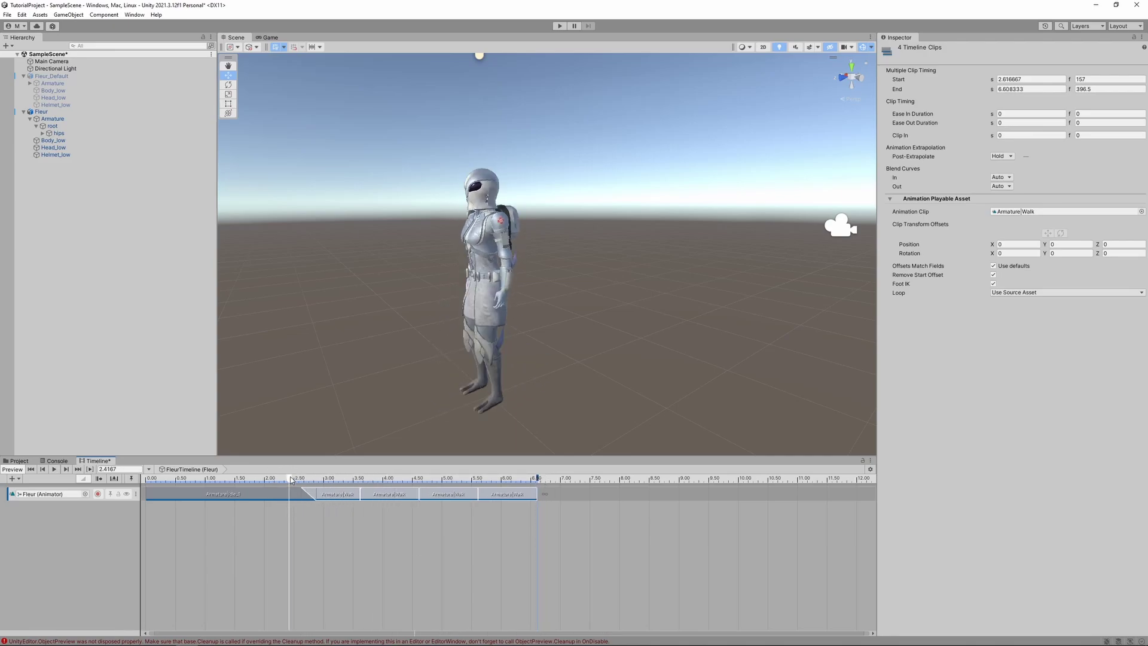
key(space)
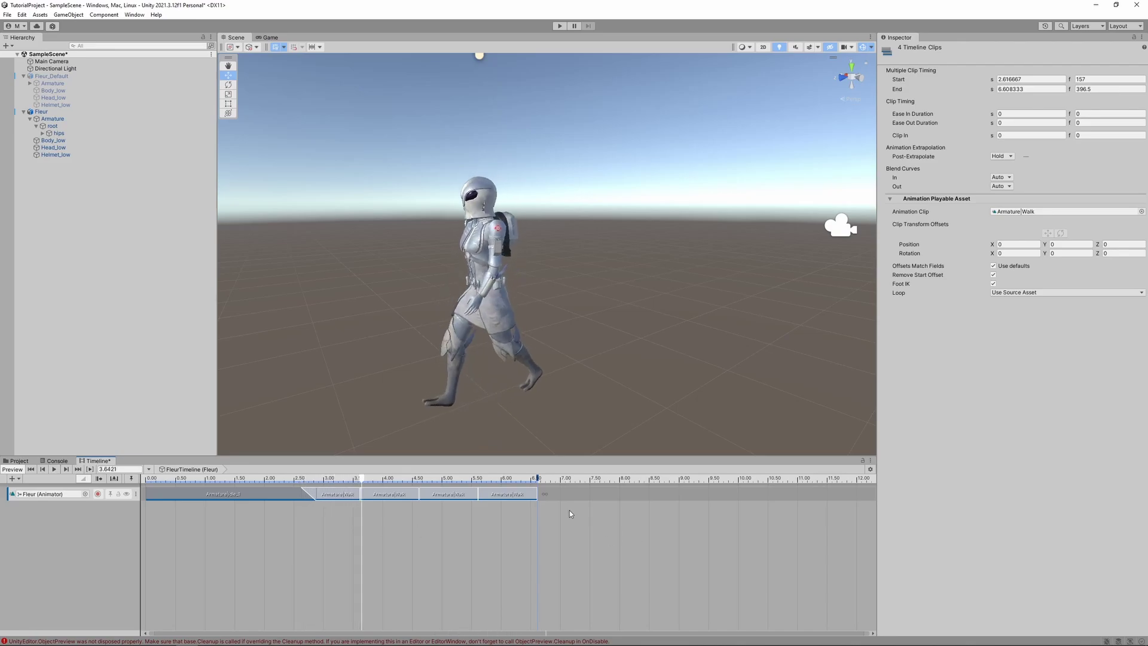
Step: Add the Armature|Idle_2 animation clip to the Fleur track after the last walk clip
click(585, 498)
right_click(585, 497)
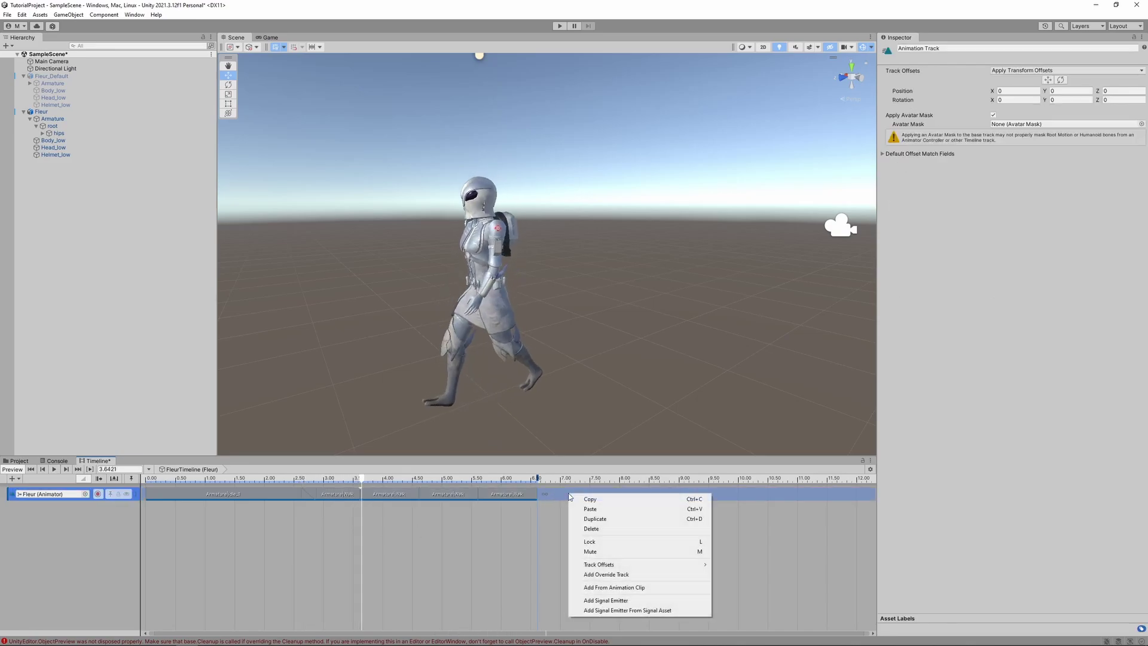
click(603, 588)
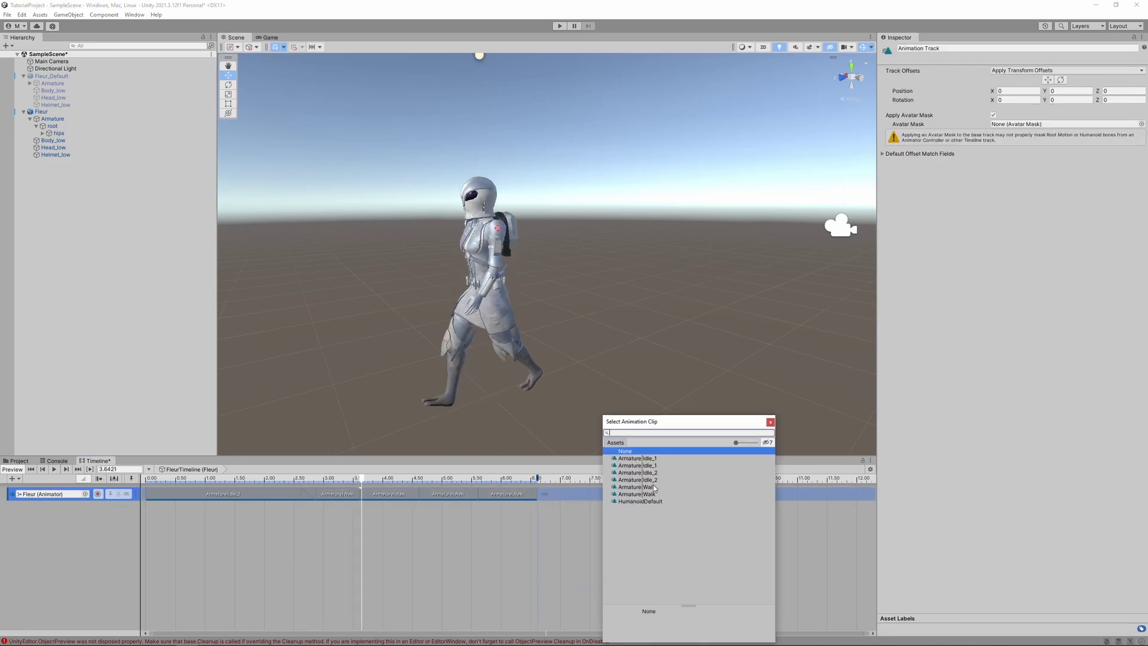
click(636, 481)
click(656, 472)
double_click(657, 473)
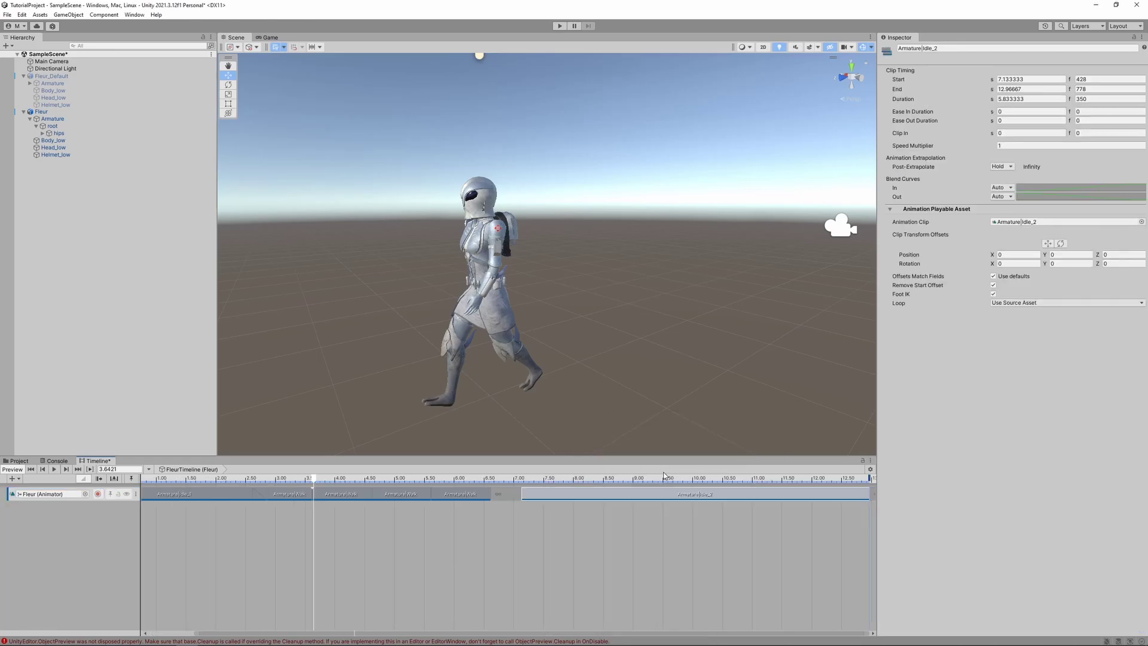
Step: Move the Armature|Idle_2 clip earlier, towards the end of the last walk clip, and play back the timeline
drag(561, 497, 542, 497)
key(a)
key(space)
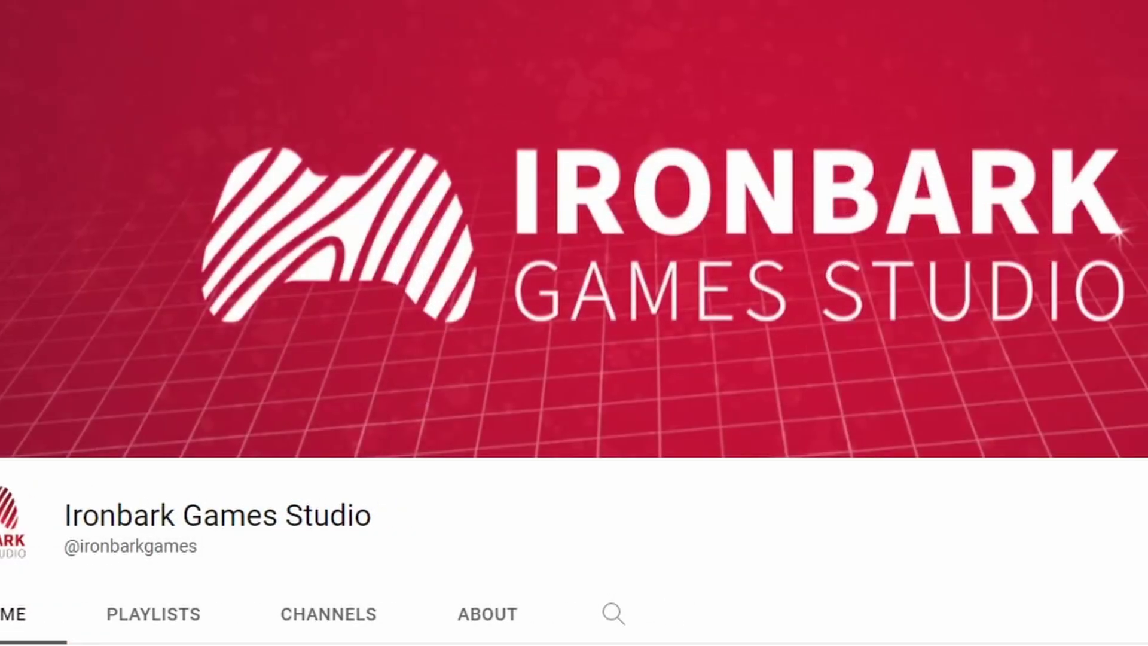
Step: Switch to YouTube, subscribe to the Ironbark Games Studio channel and set its notifications to All
click(1046, 538)
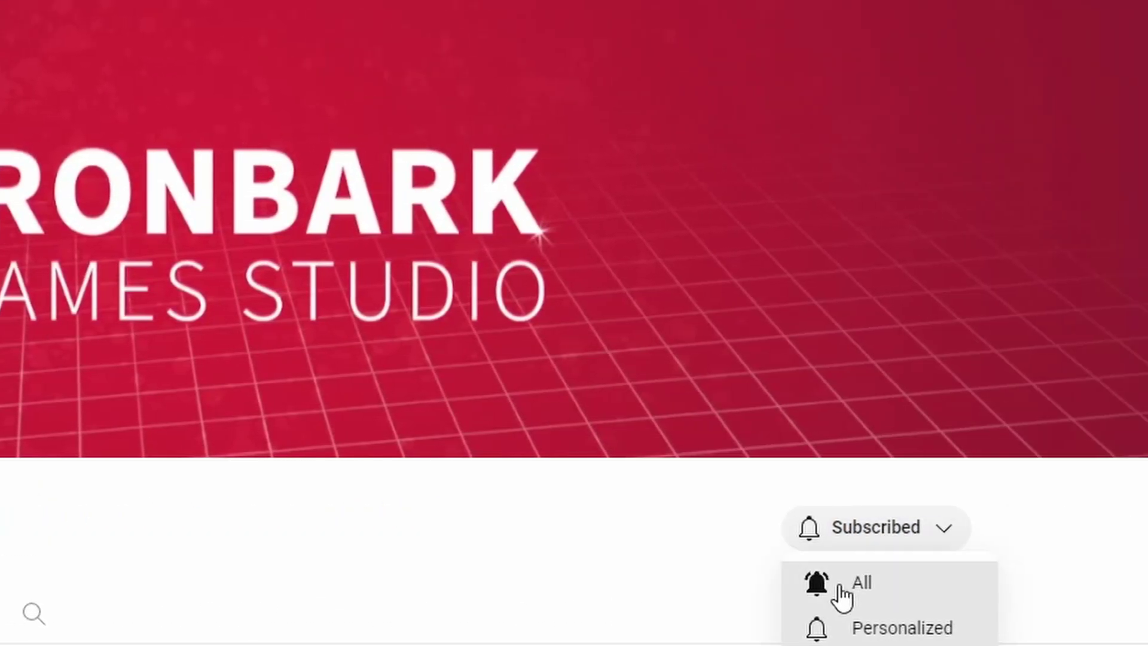
click(843, 595)
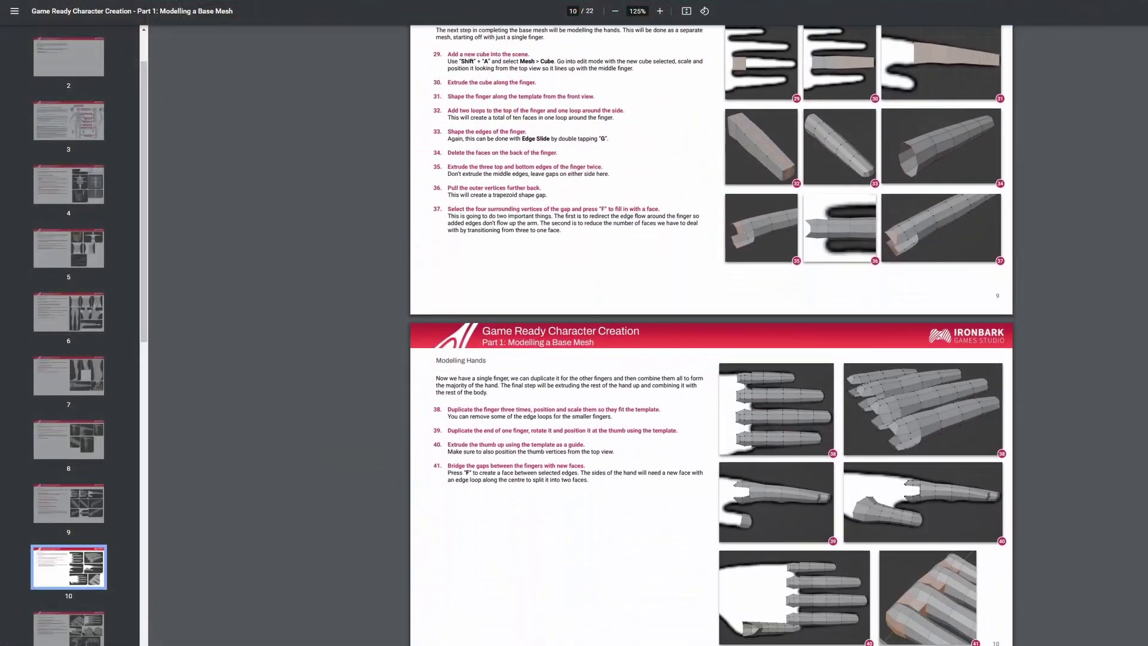
scroll(712, 335, down, 3)
scroll(711, 334, down, 10)
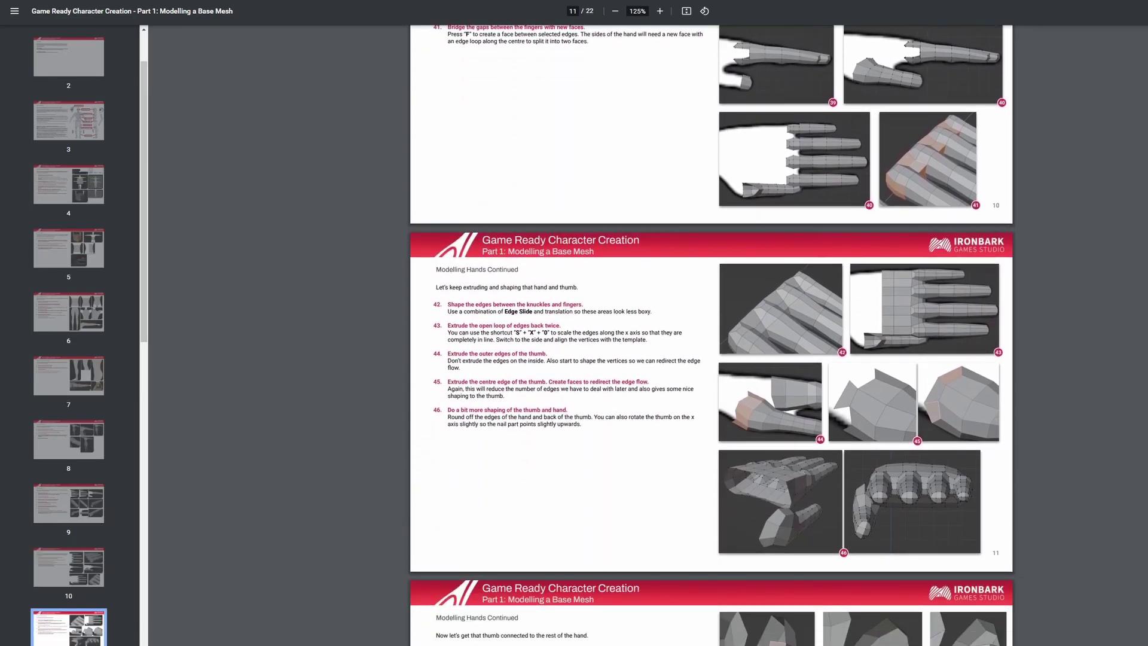